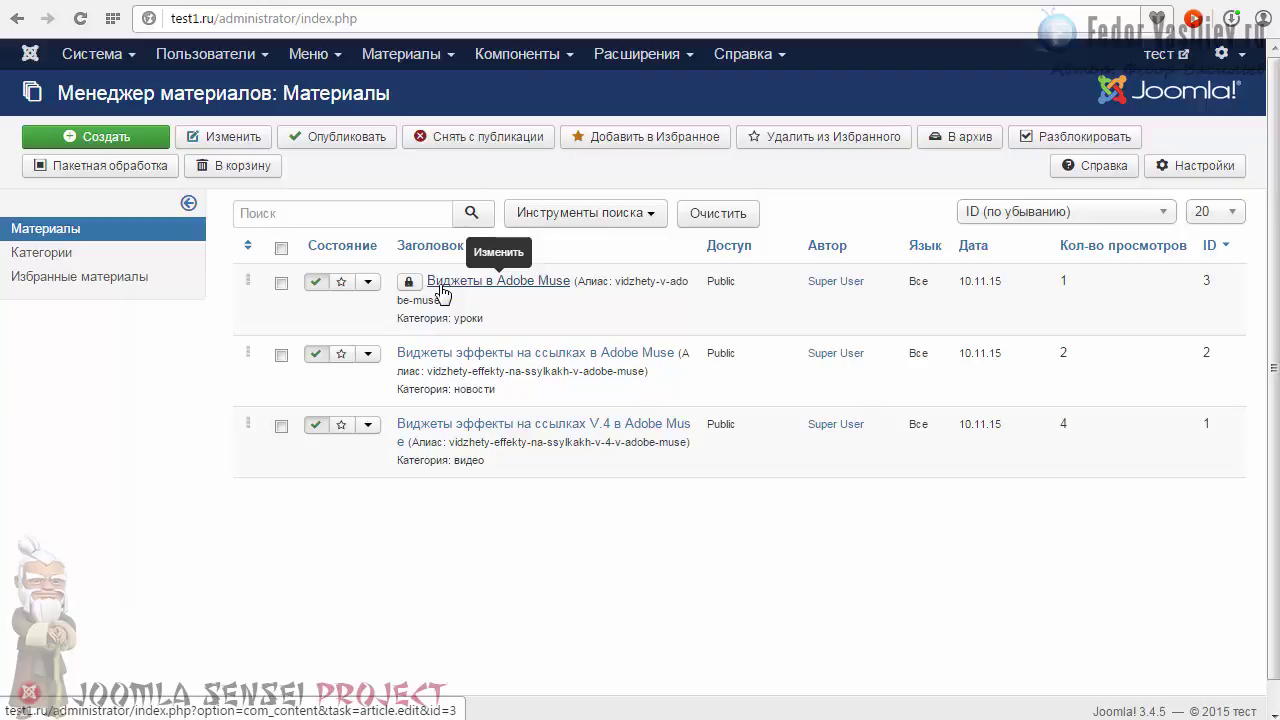
Unlock the checked-out article "Виджеты в Adobe Muse" and view the site's home page.
click(408, 281)
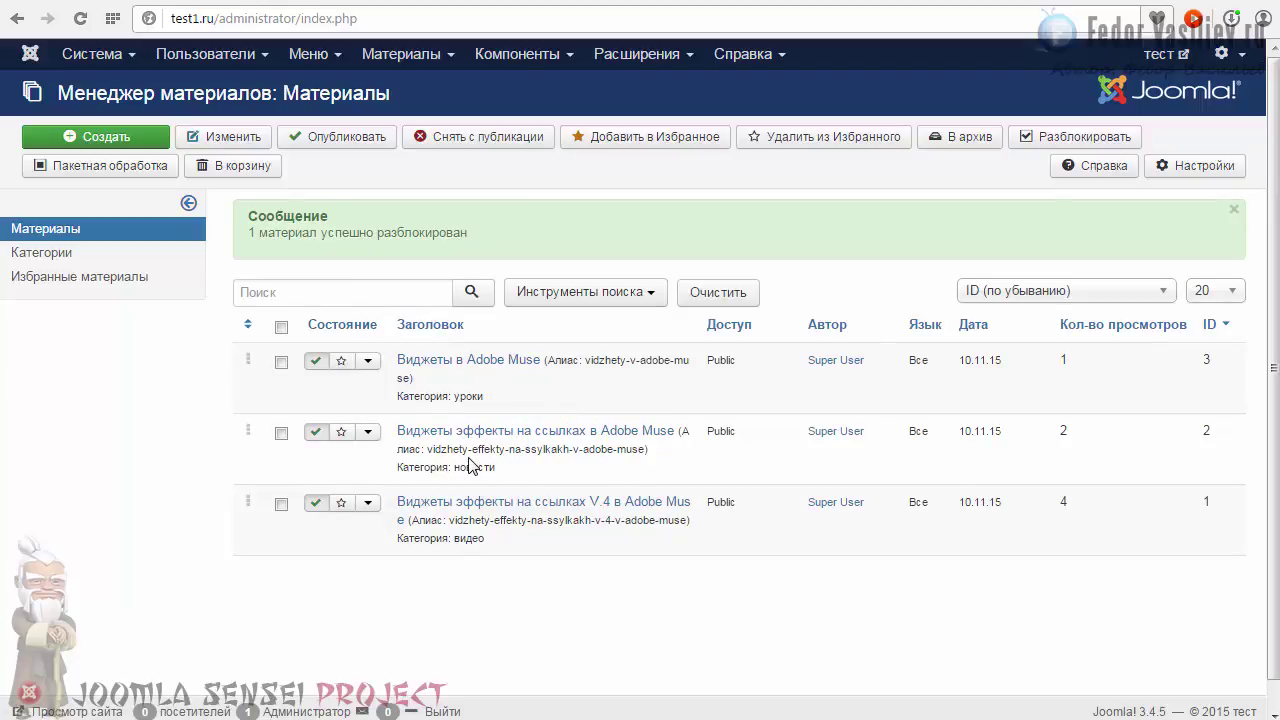
click(811, 3)
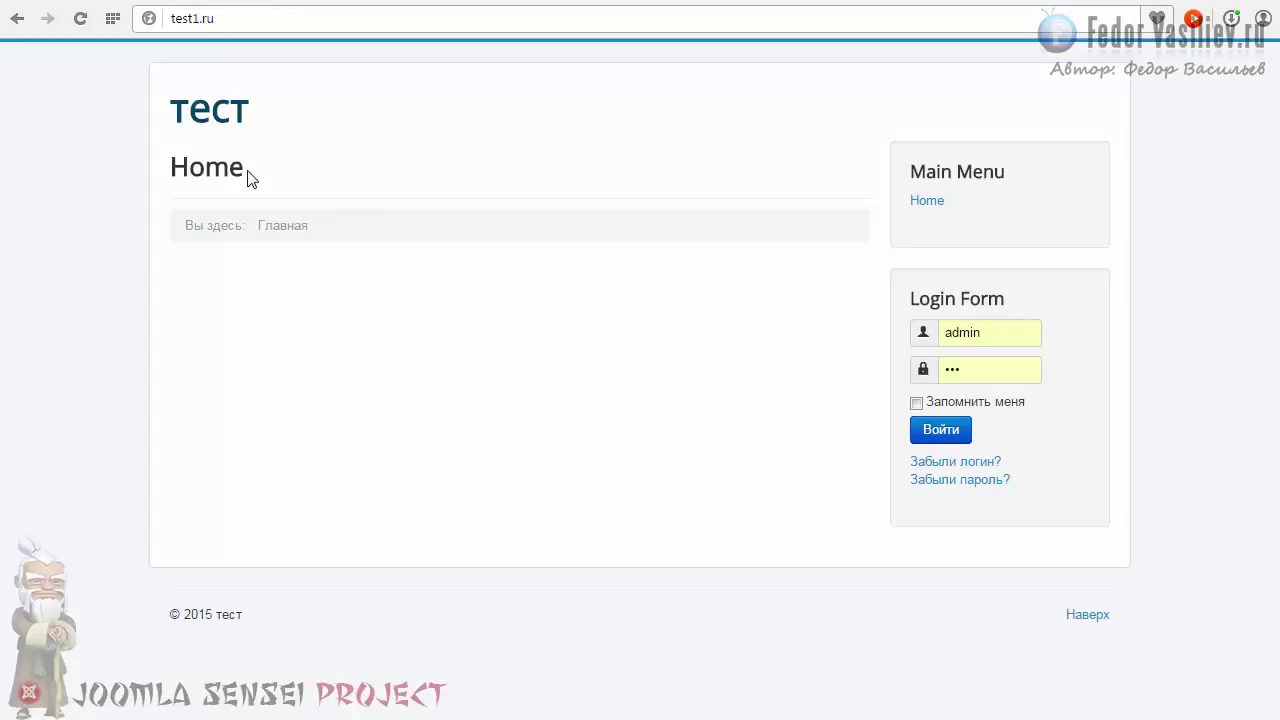
drag(250, 168, 190, 168)
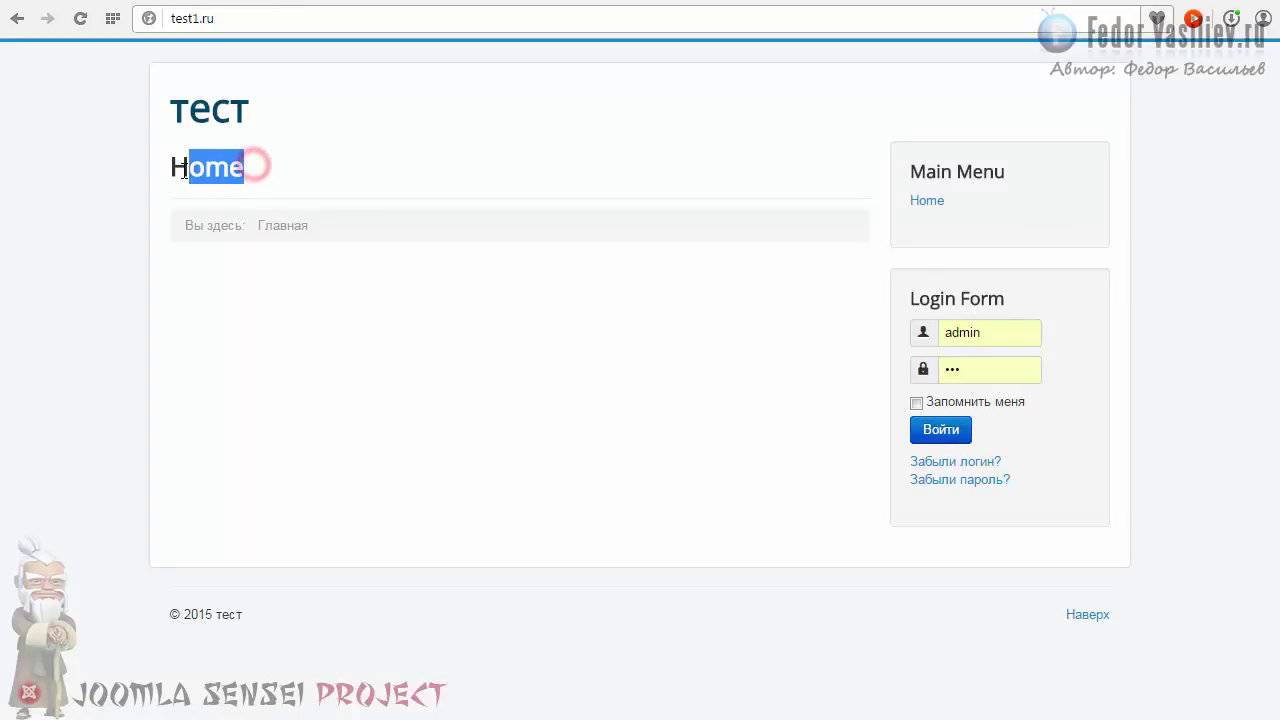
click(195, 168)
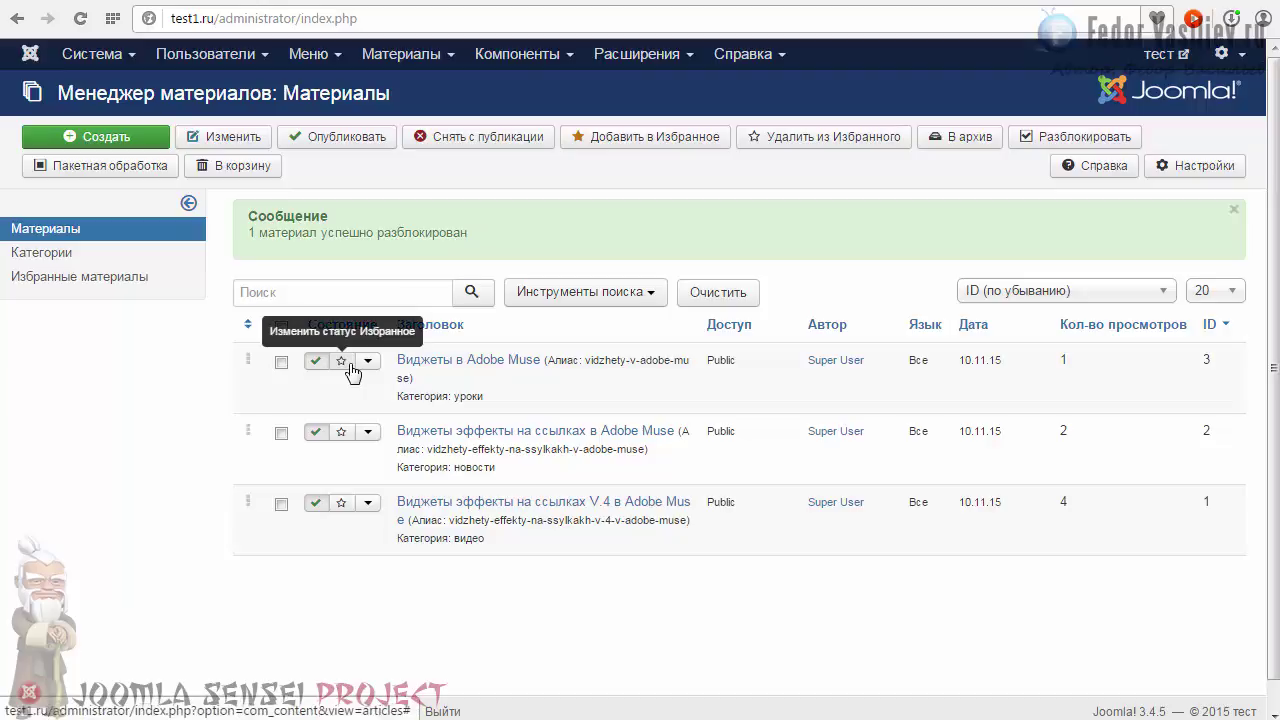
Mark all three articles in the article manager as featured.
click(281, 328)
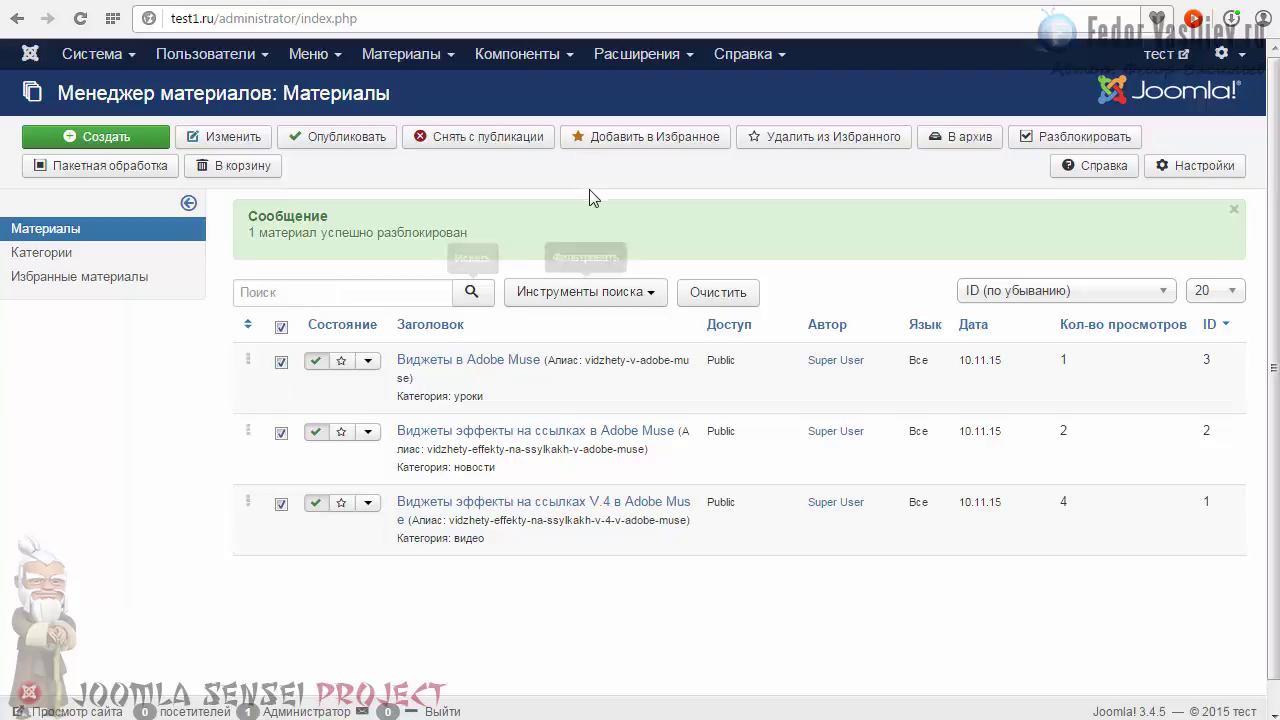
click(607, 139)
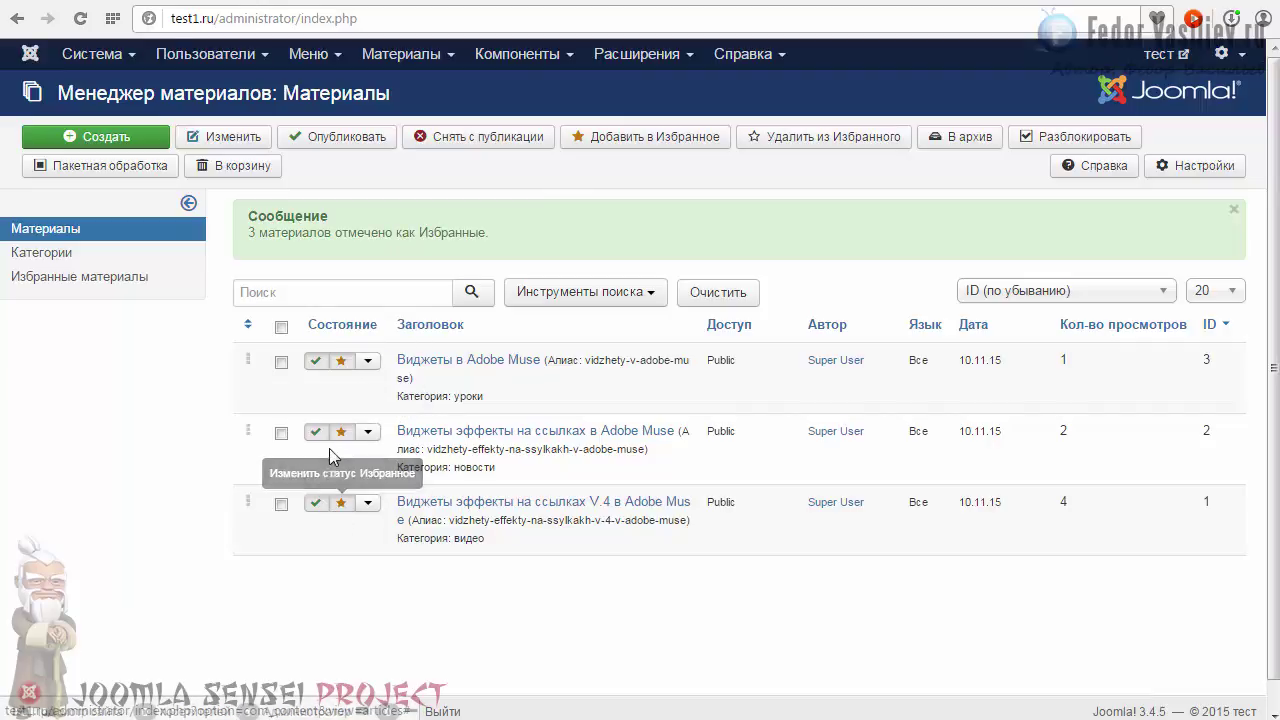
click(248, 216)
drag(309, 226, 329, 249)
click(323, 243)
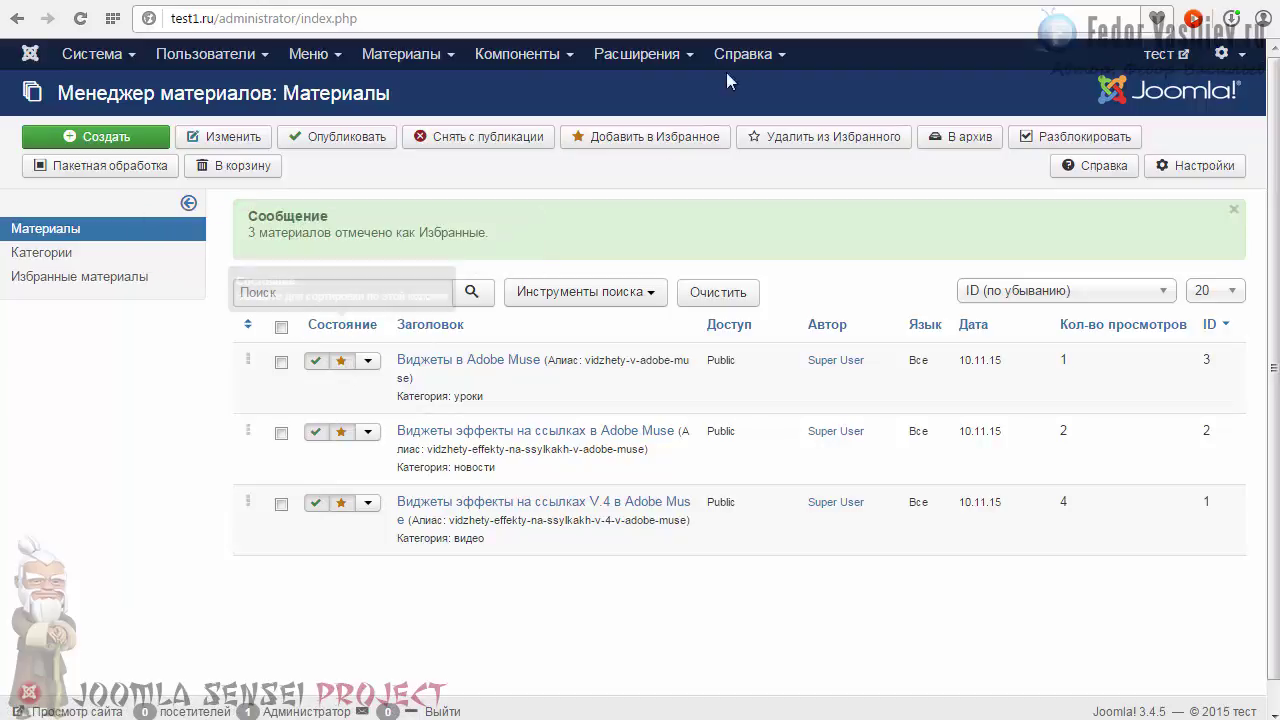
Switch to the site's home page, reload it and look through the featured articles.
click(825, 3)
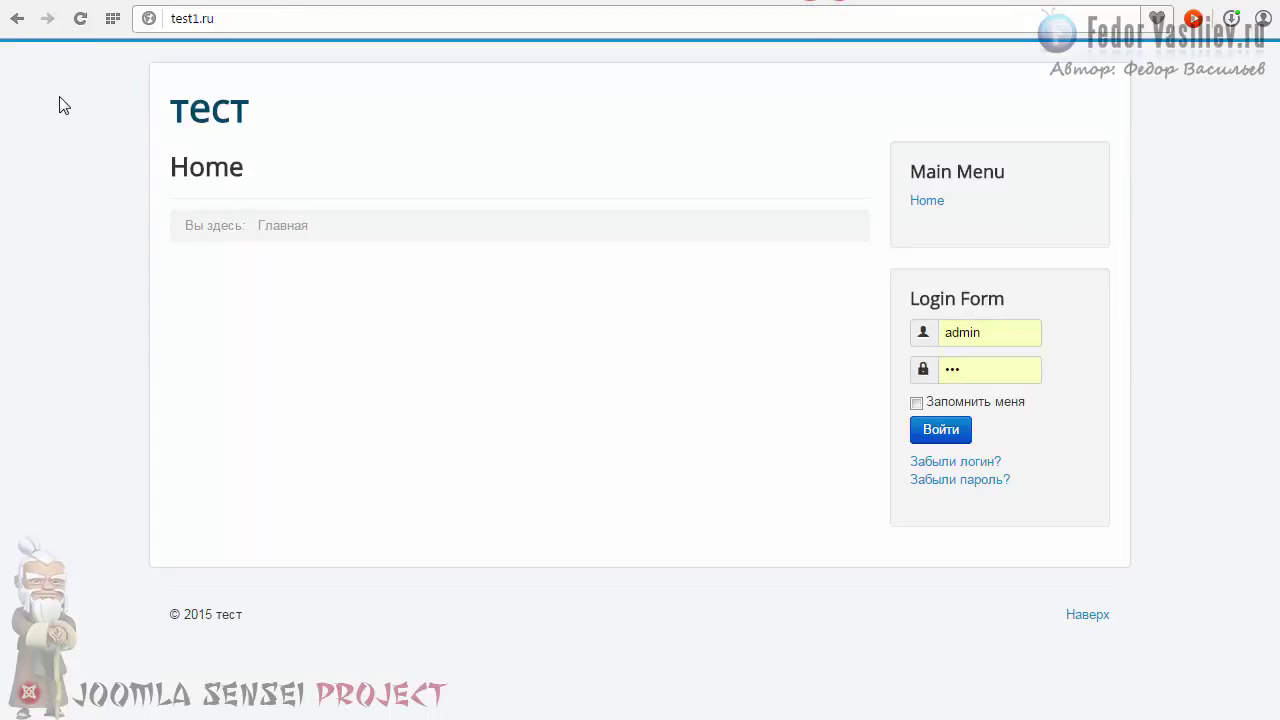
click(80, 18)
scroll(105, 340, down, 5)
scroll(90, 338, down, 2)
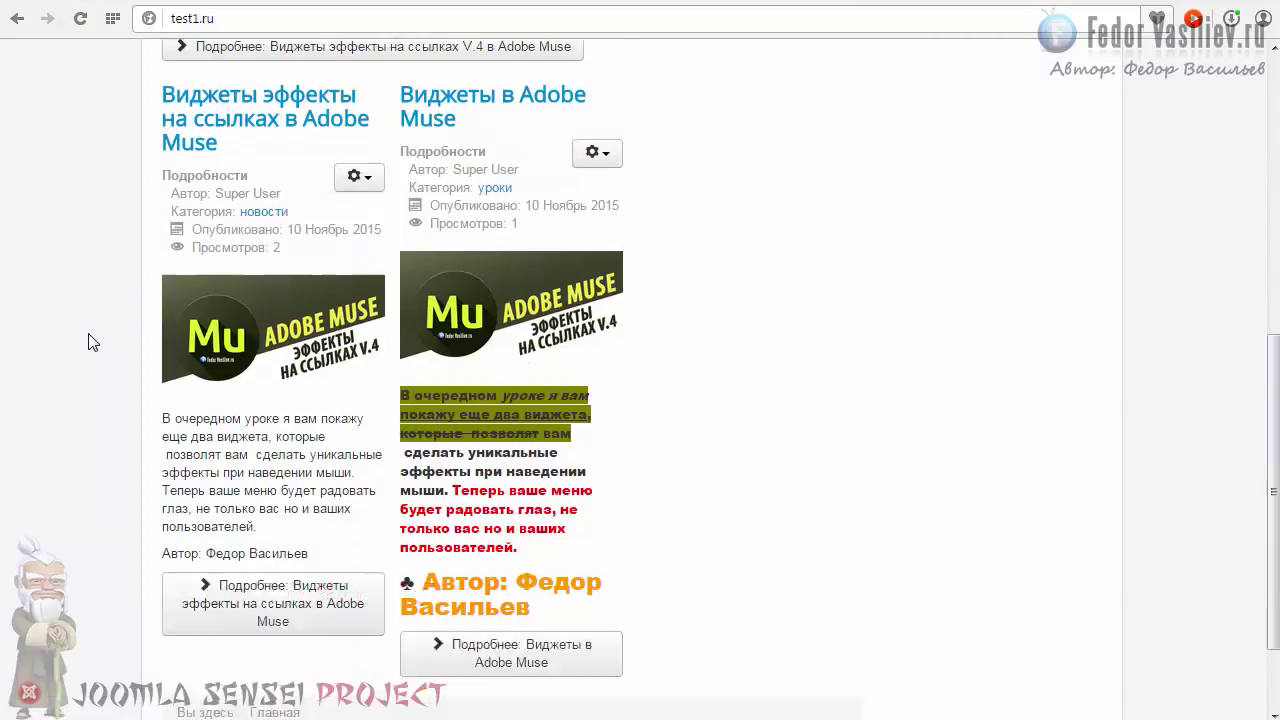
scroll(90, 338, up, 7)
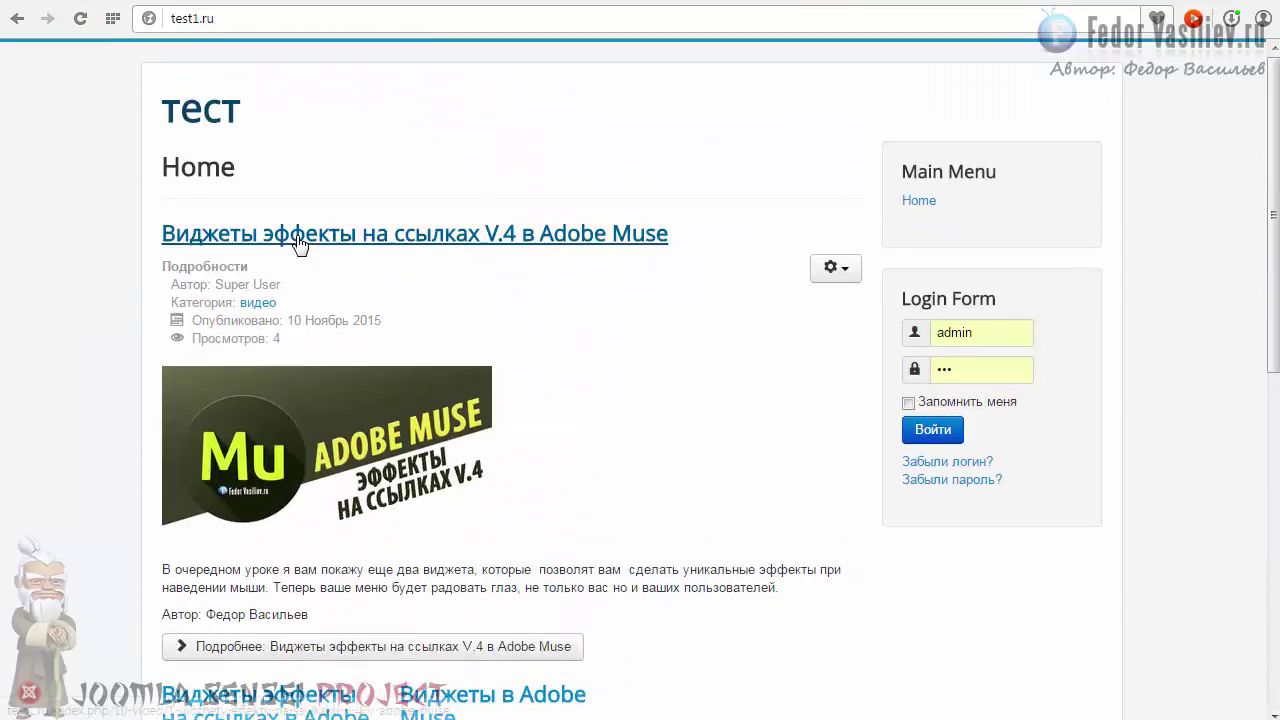
Examine how the home page arranges the full-width lead article and the two articles in columns below it.
scroll(423, 263, down, 5)
scroll(514, 257, up, 5)
click(1276, 247)
scroll(1245, 420, down, 5)
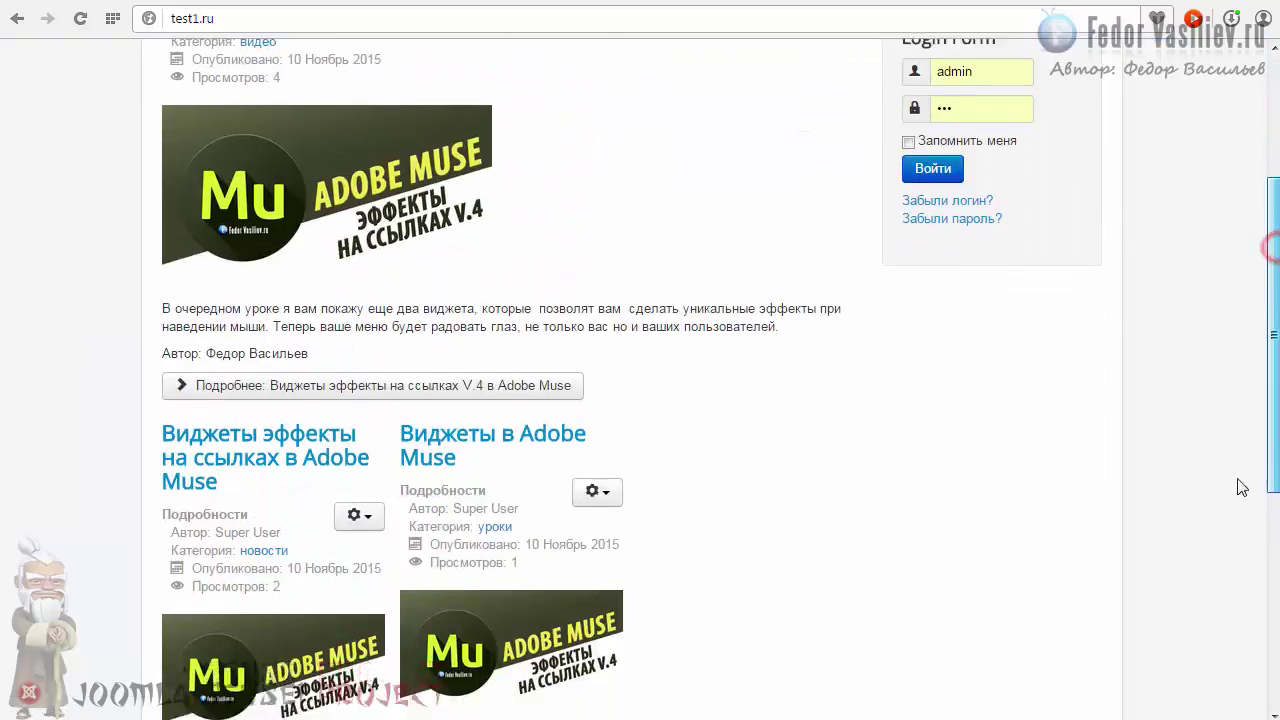
scroll(1243, 314, up, 4)
scroll(1222, 340, up, 1)
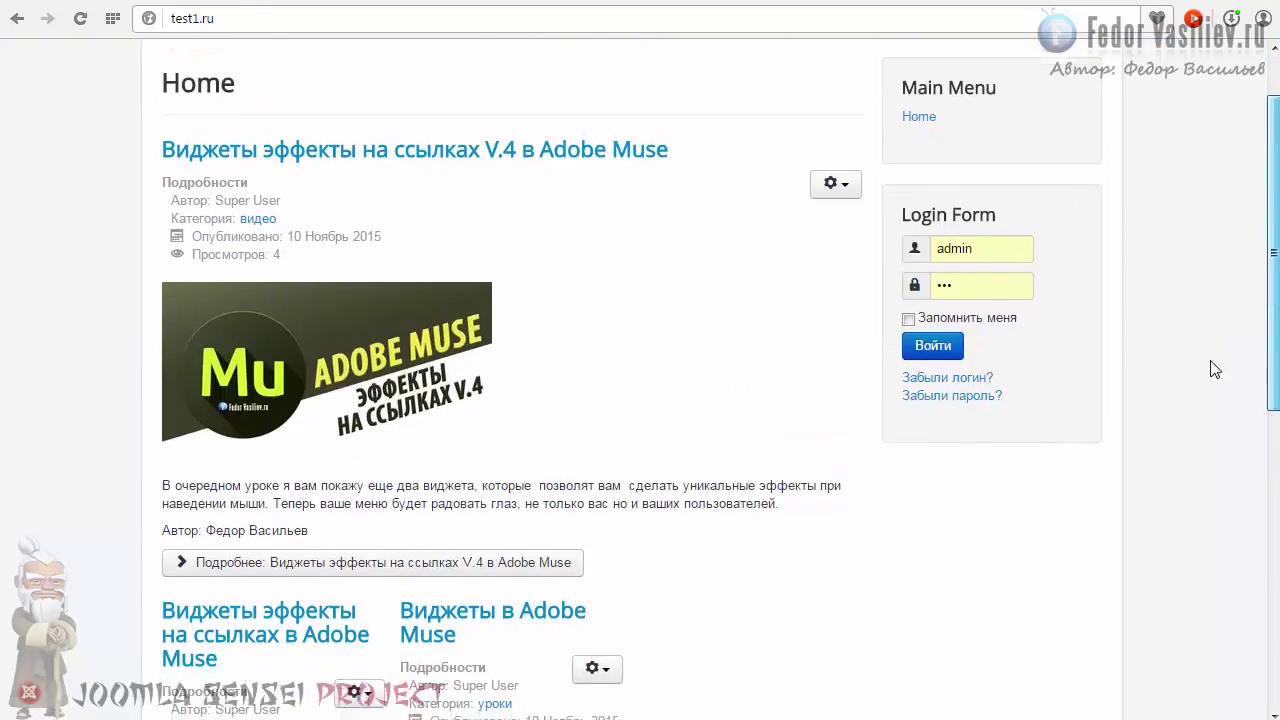
scroll(1222, 360, down, 5)
scroll(1222, 310, up, 5)
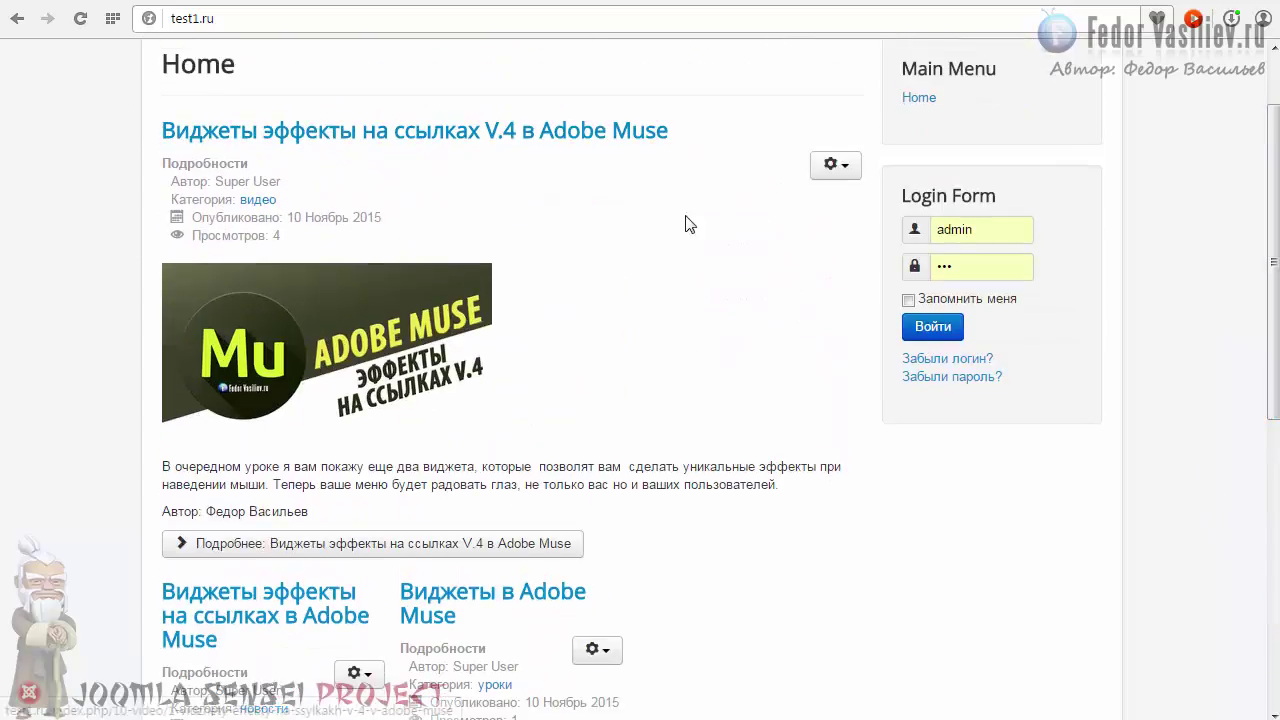
scroll(718, 255, down, 4)
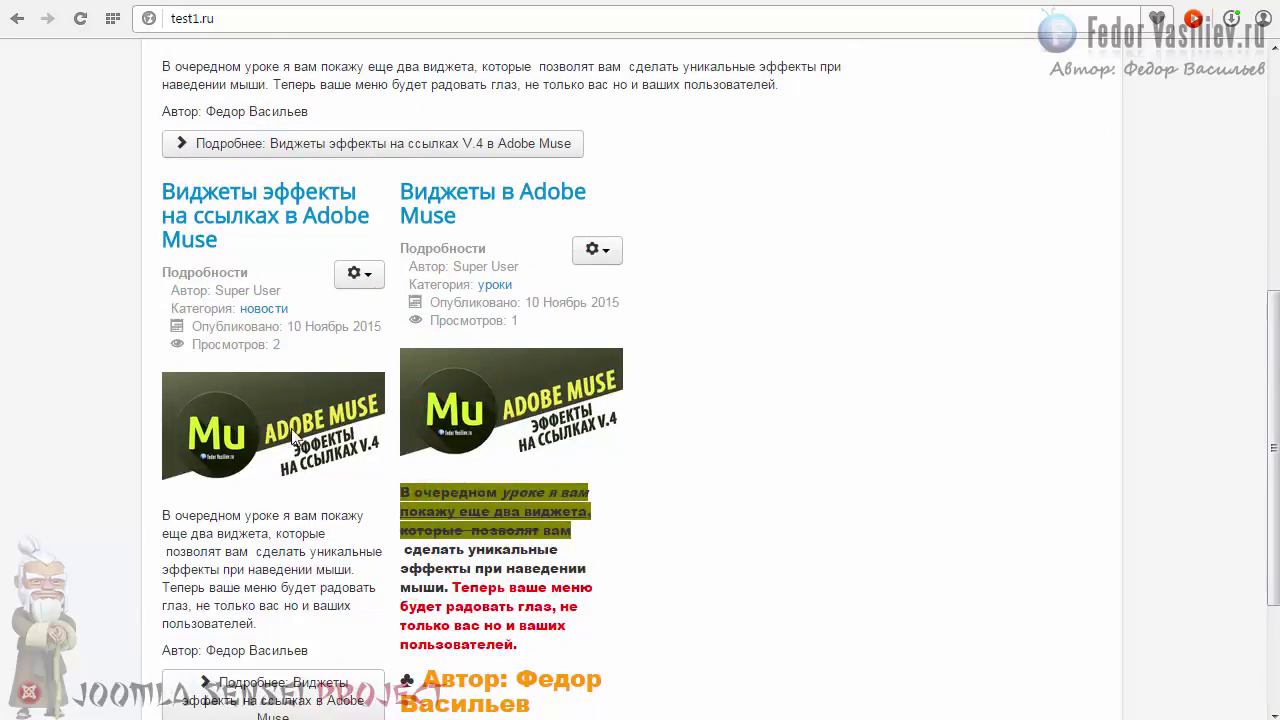
scroll(490, 432, up, 2)
scroll(507, 413, down, 3)
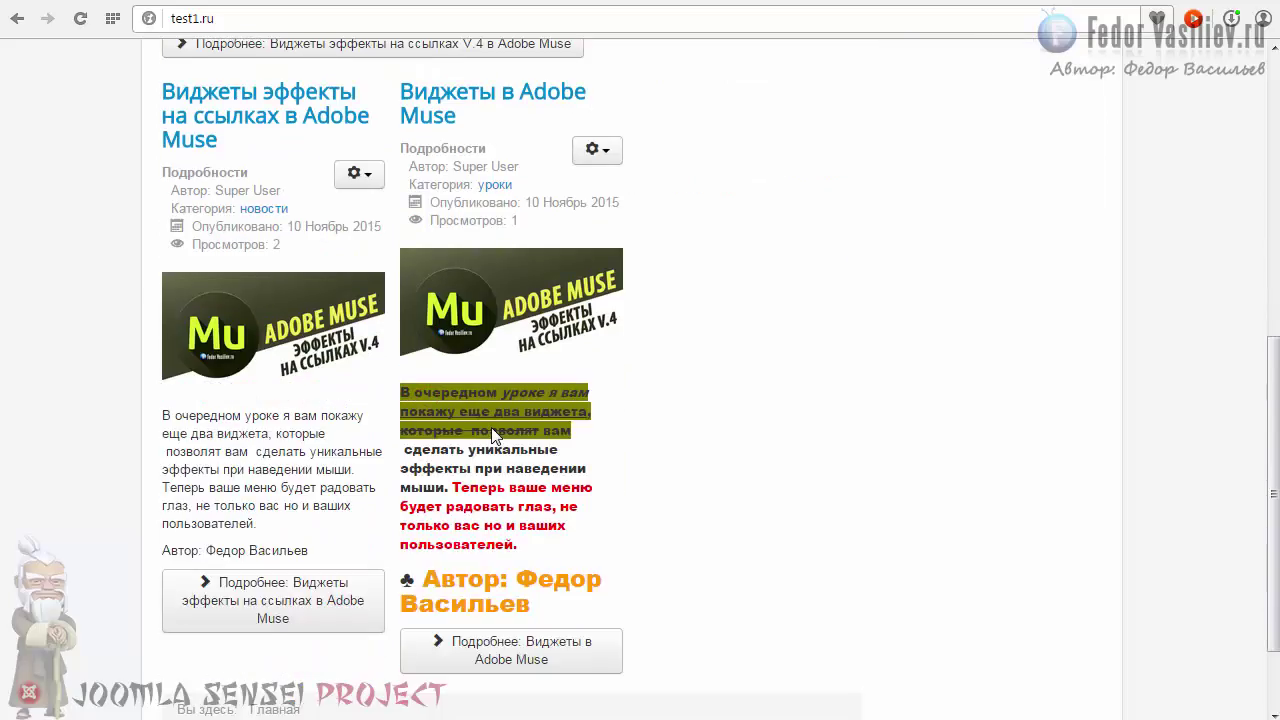
scroll(623, 457, up, 3)
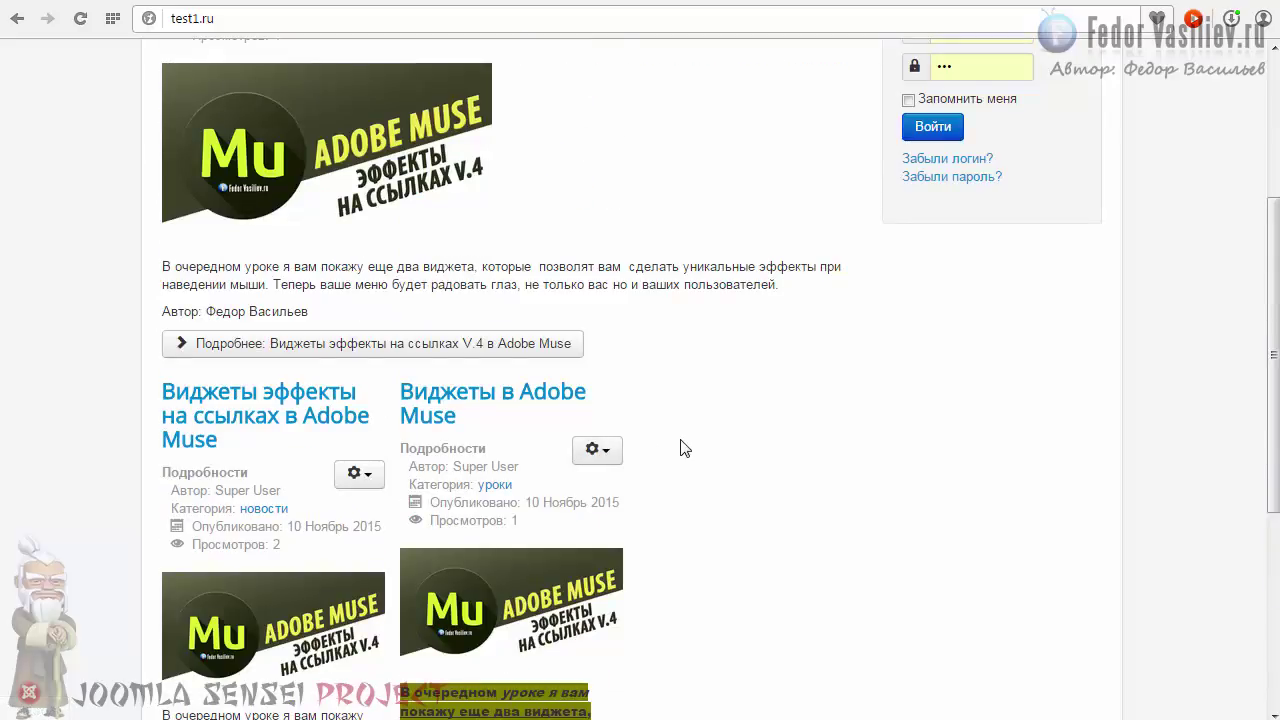
scroll(660, 432, up, 3)
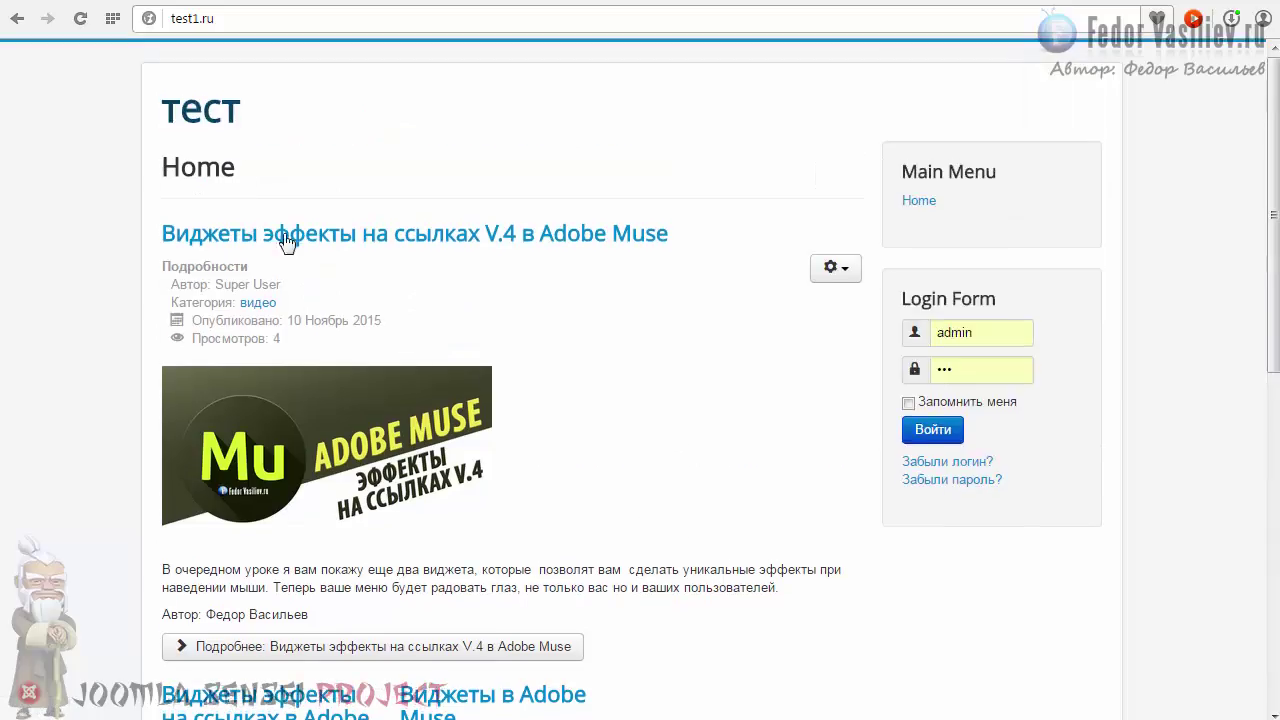
scroll(240, 172, down, 4)
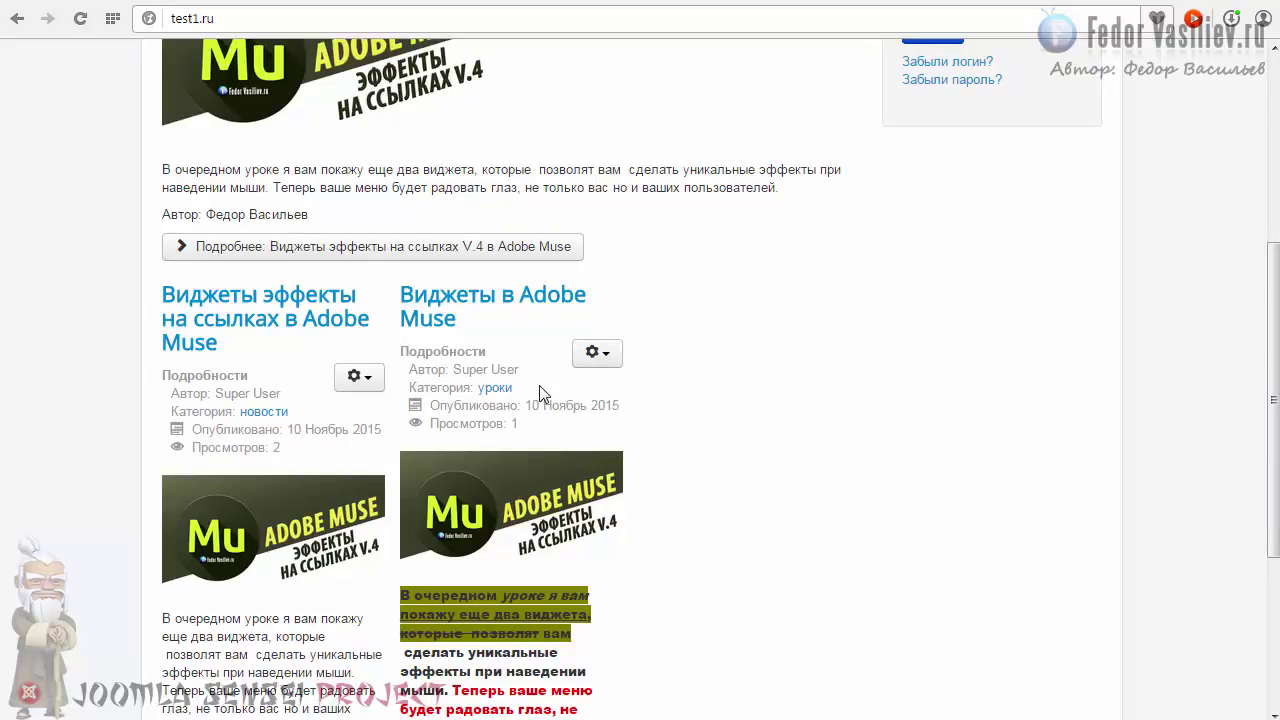
scroll(1246, 374, up, 4)
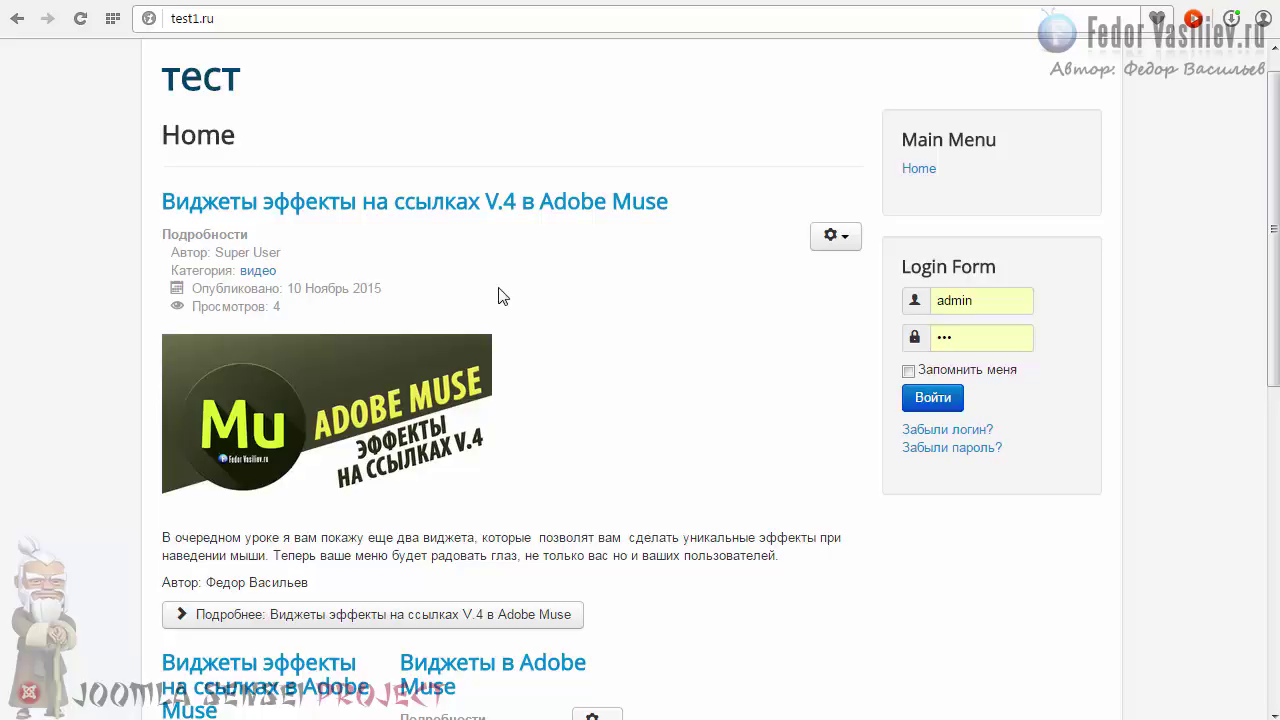
scroll(500, 295, down, 3)
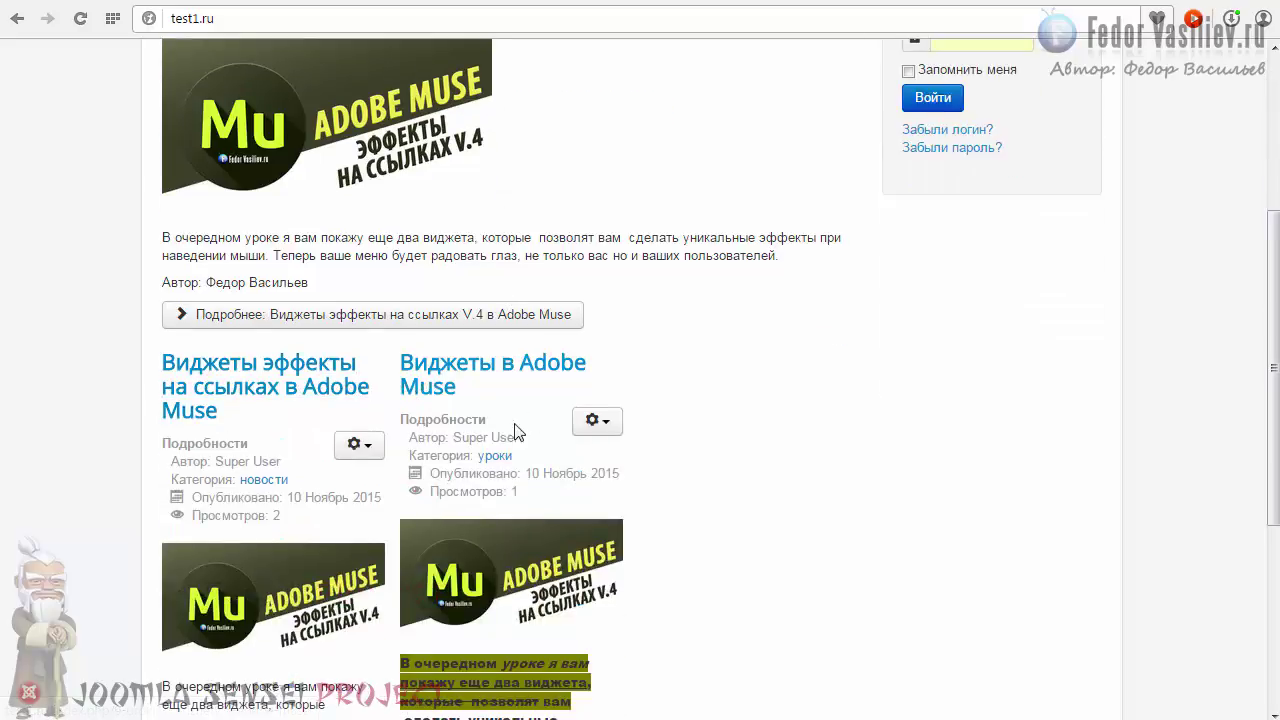
scroll(530, 420, down, 2)
scroll(593, 500, up, 4)
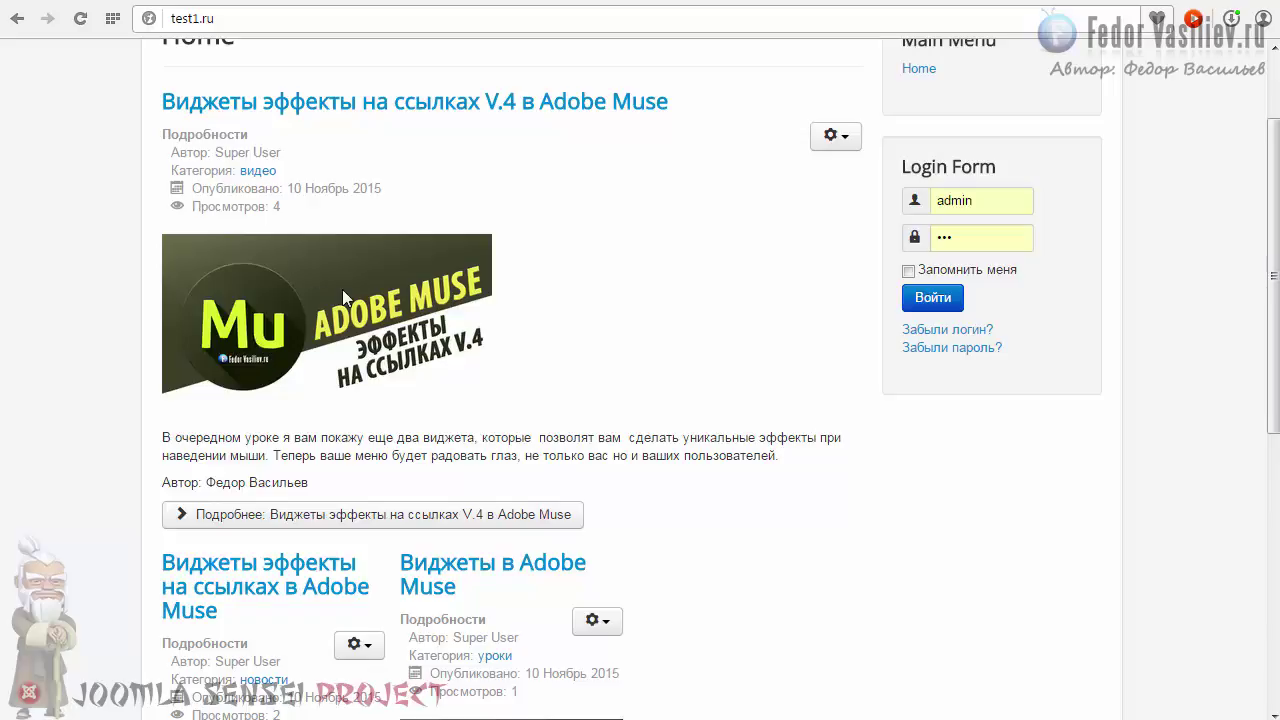
scroll(320, 291, up, 1)
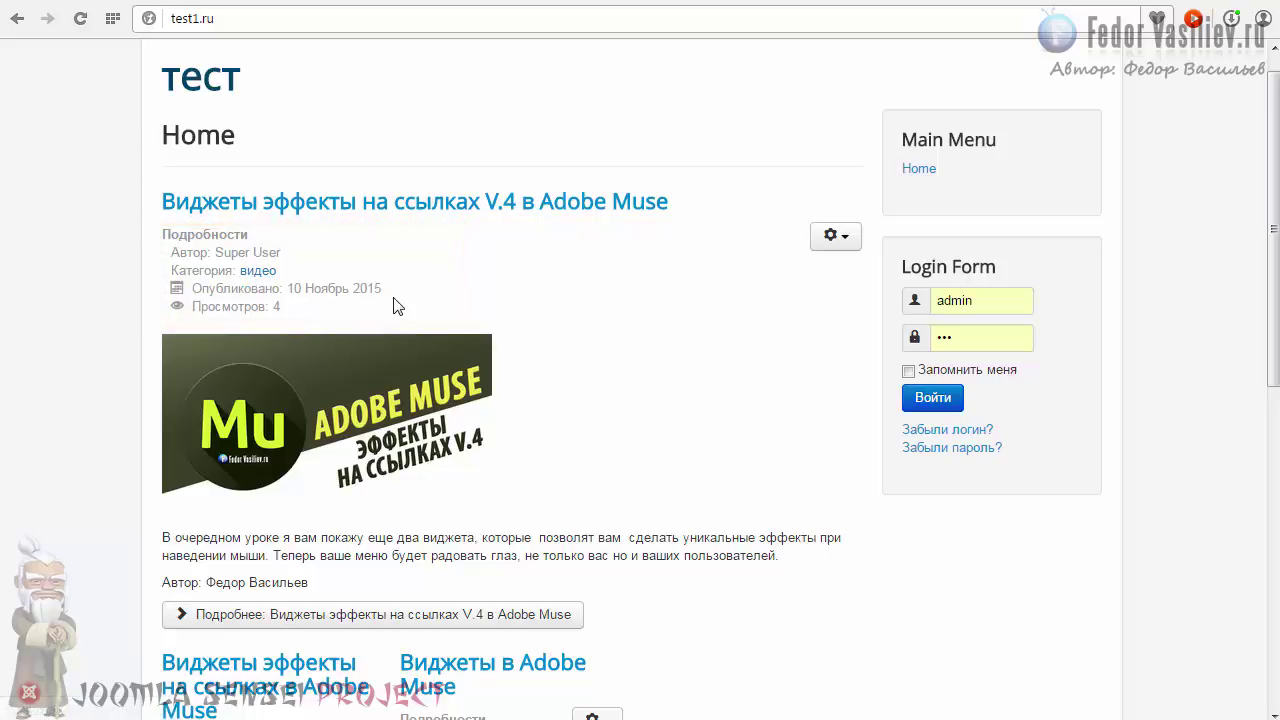
scroll(257, 307, down, 4)
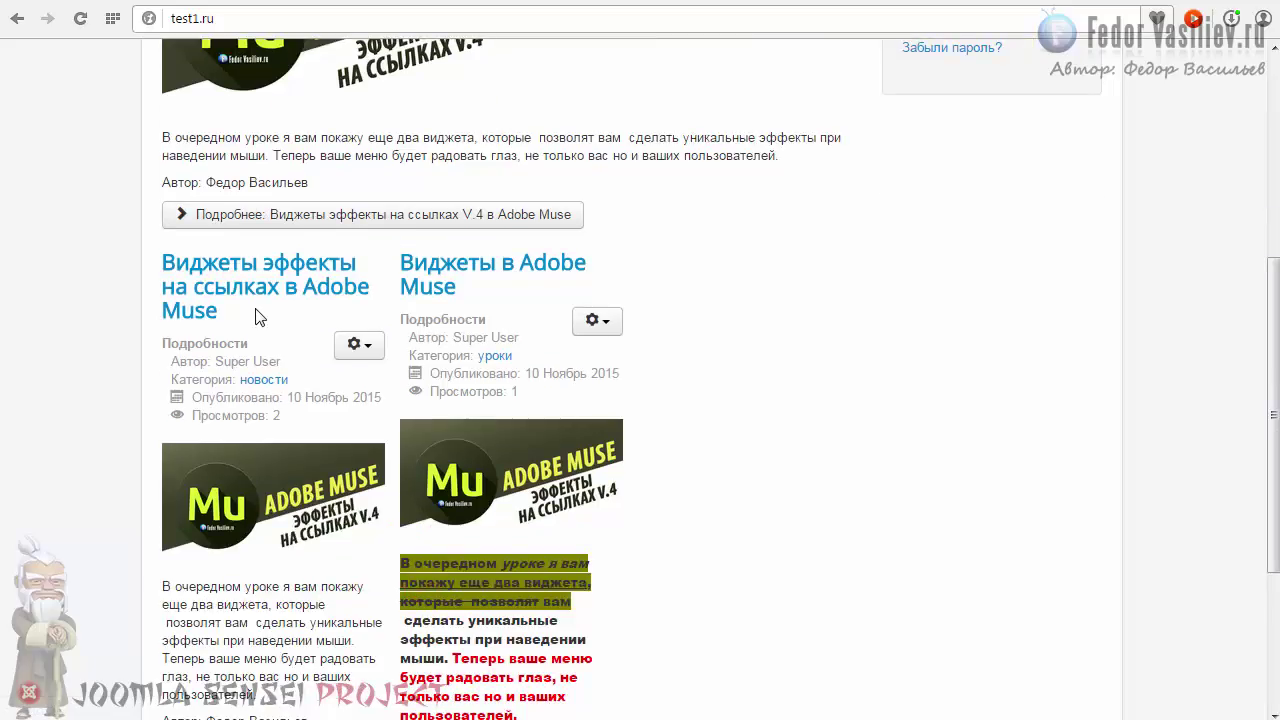
scroll(206, 320, up, 2)
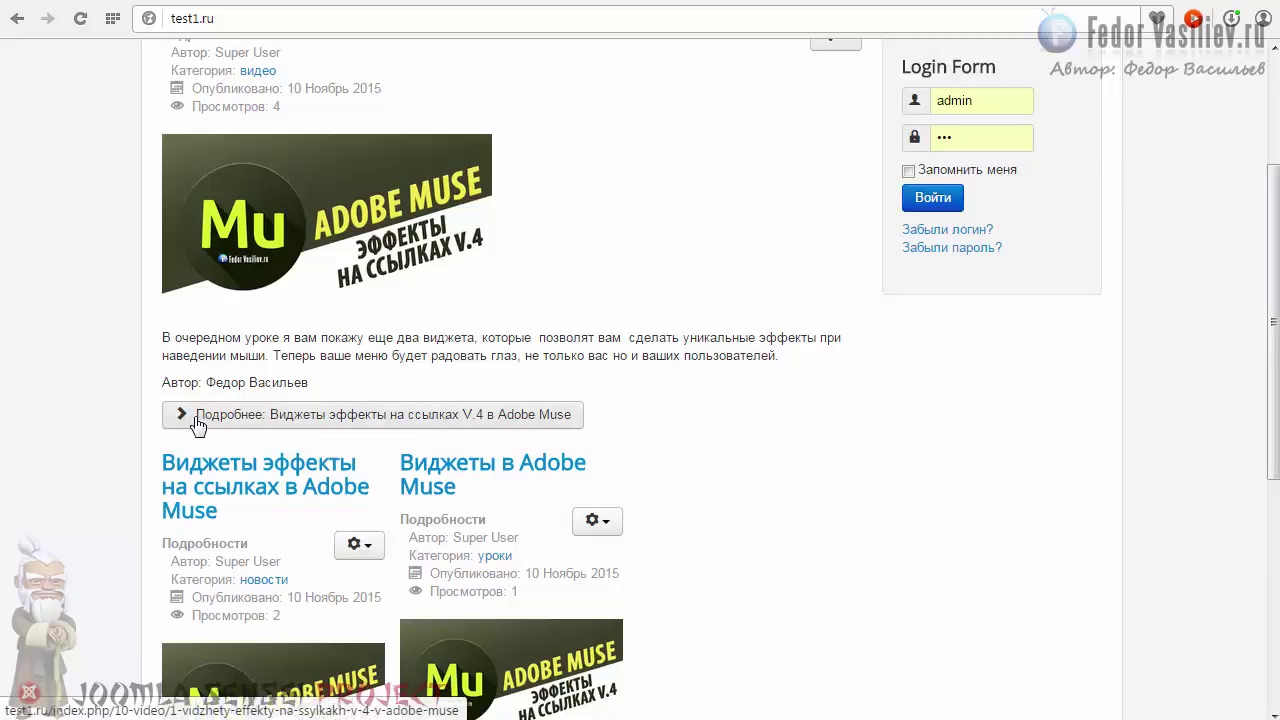
Check the options menus of the two column articles and reload the home page.
scroll(205, 420, down, 1)
click(359, 444)
click(370, 445)
click(597, 420)
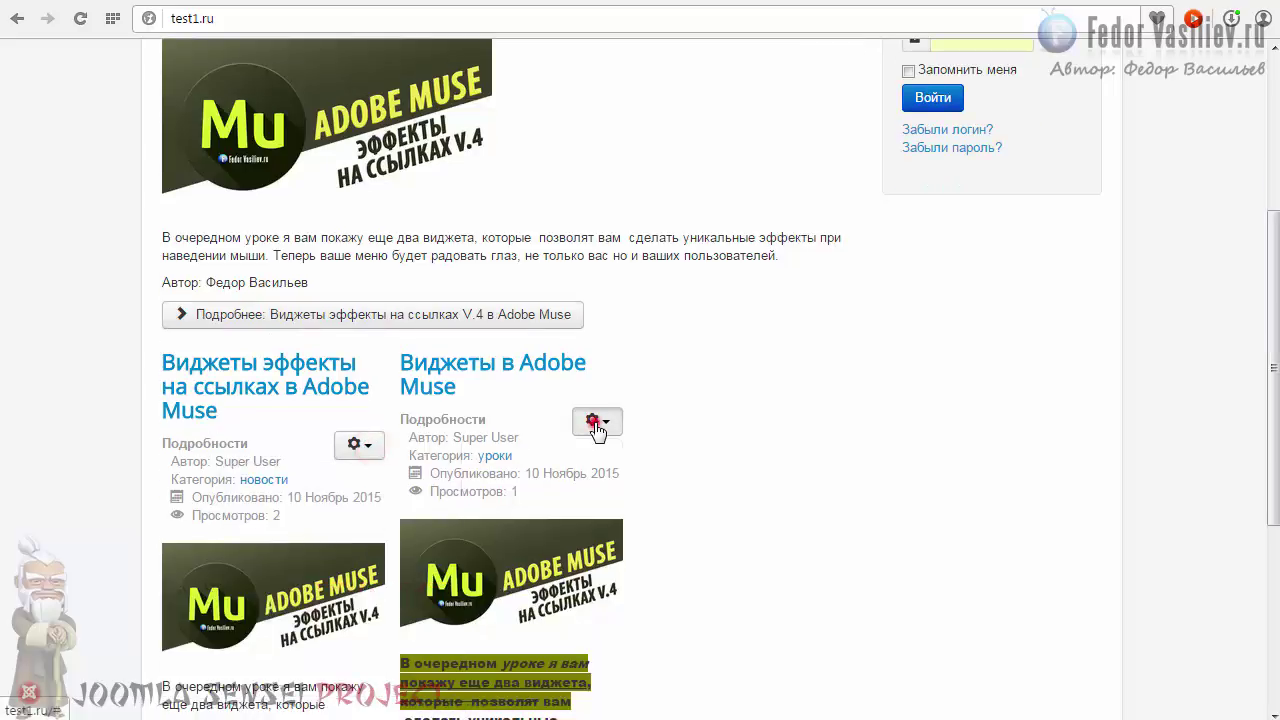
click(698, 424)
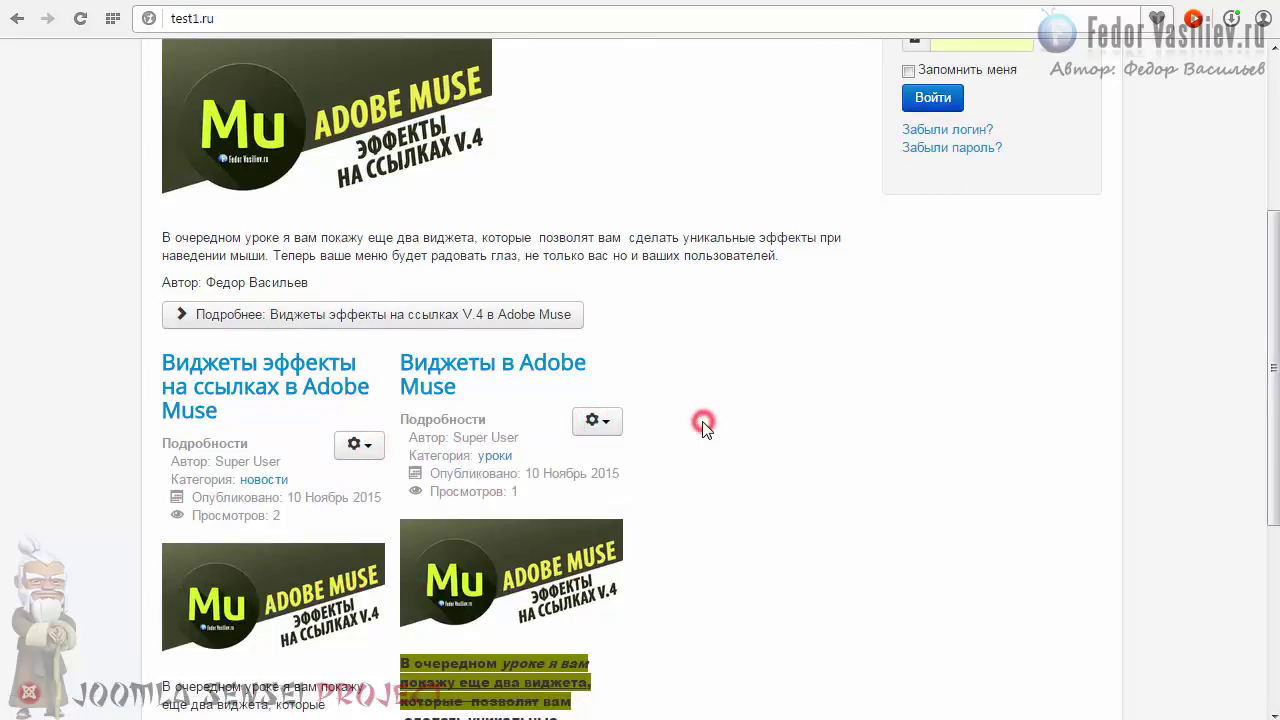
scroll(703, 430, down, 4)
key(F5)
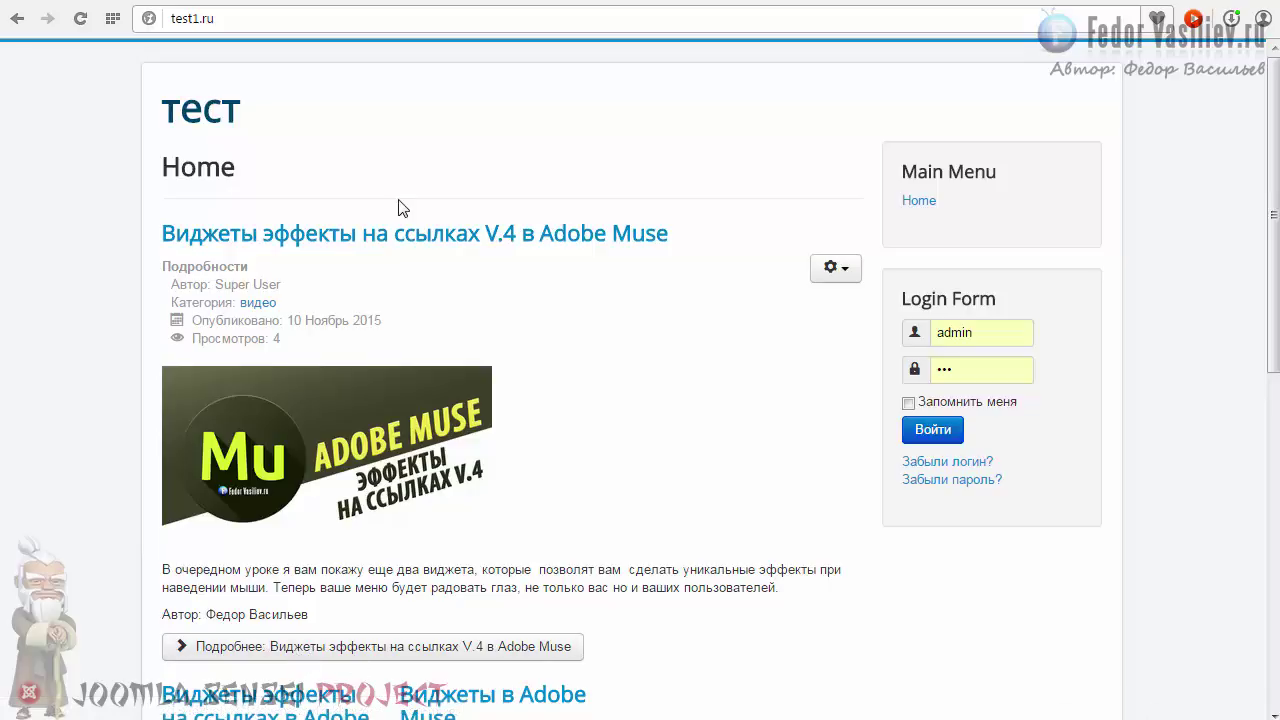
Open the article "Виджеты эффекты на ссылках V.4 в Adobe Muse" from the home page and look through its full content.
click(313, 236)
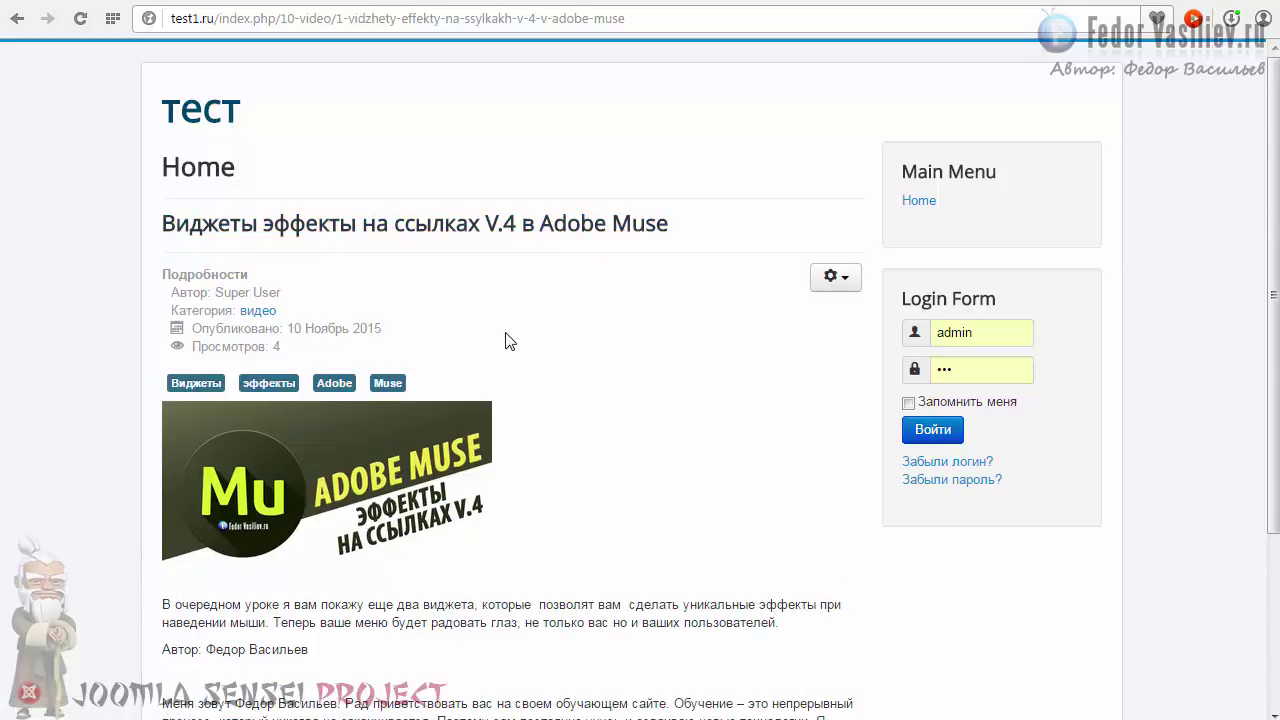
scroll(507, 338, down, 2)
scroll(507, 338, up, 2)
Open the article "Виджеты в Adobe Muse" for editing in the administration area and examine its tags (Метки).
click(892, 2)
click(449, 358)
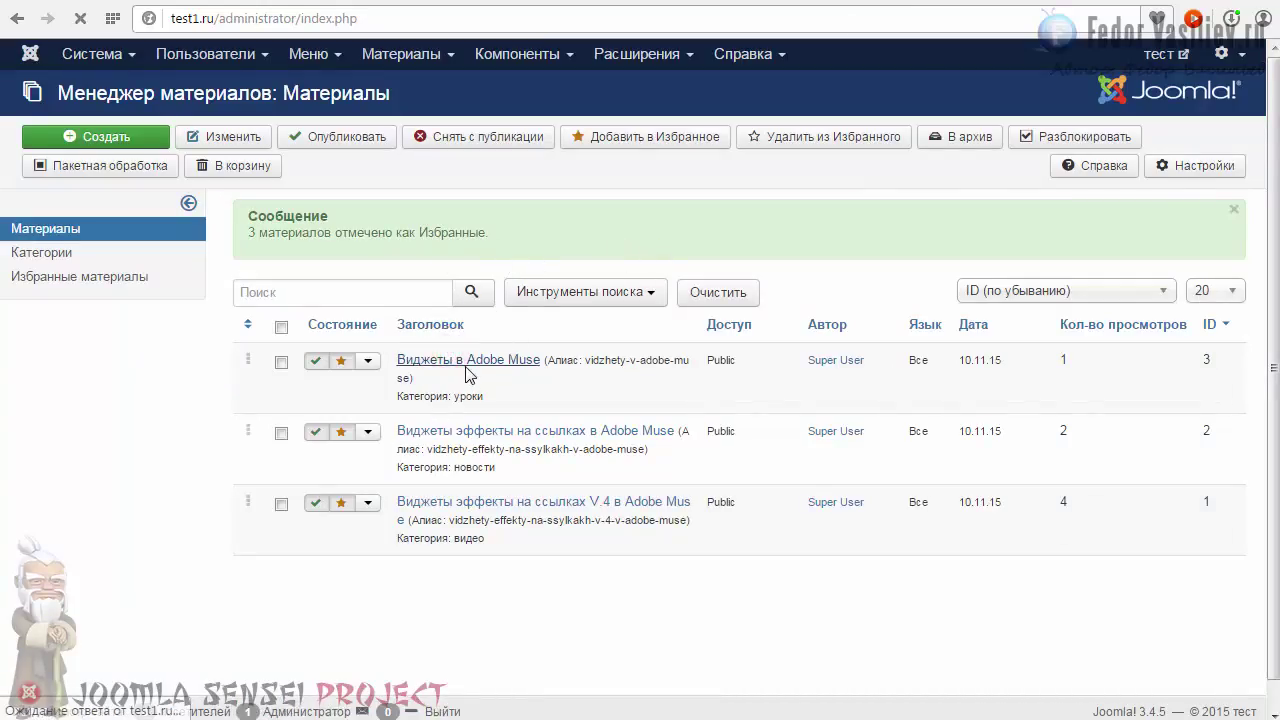
scroll(463, 371, down, 2)
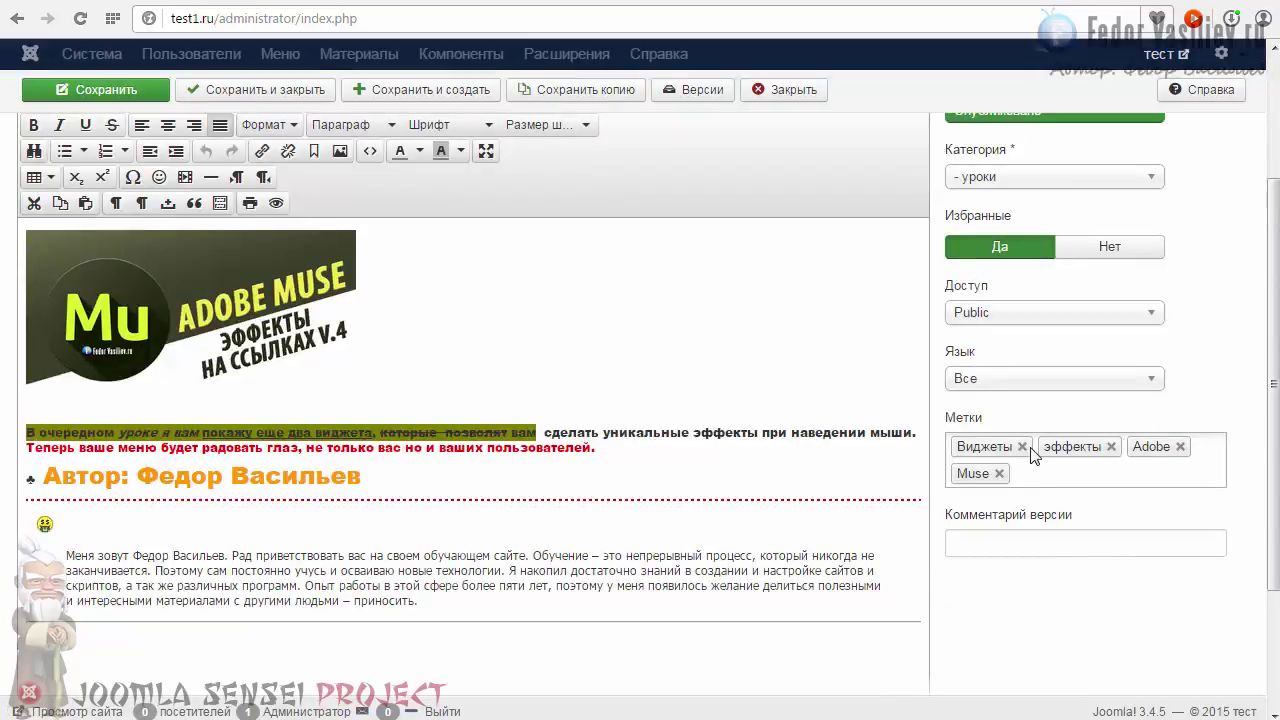
double_click(968, 417)
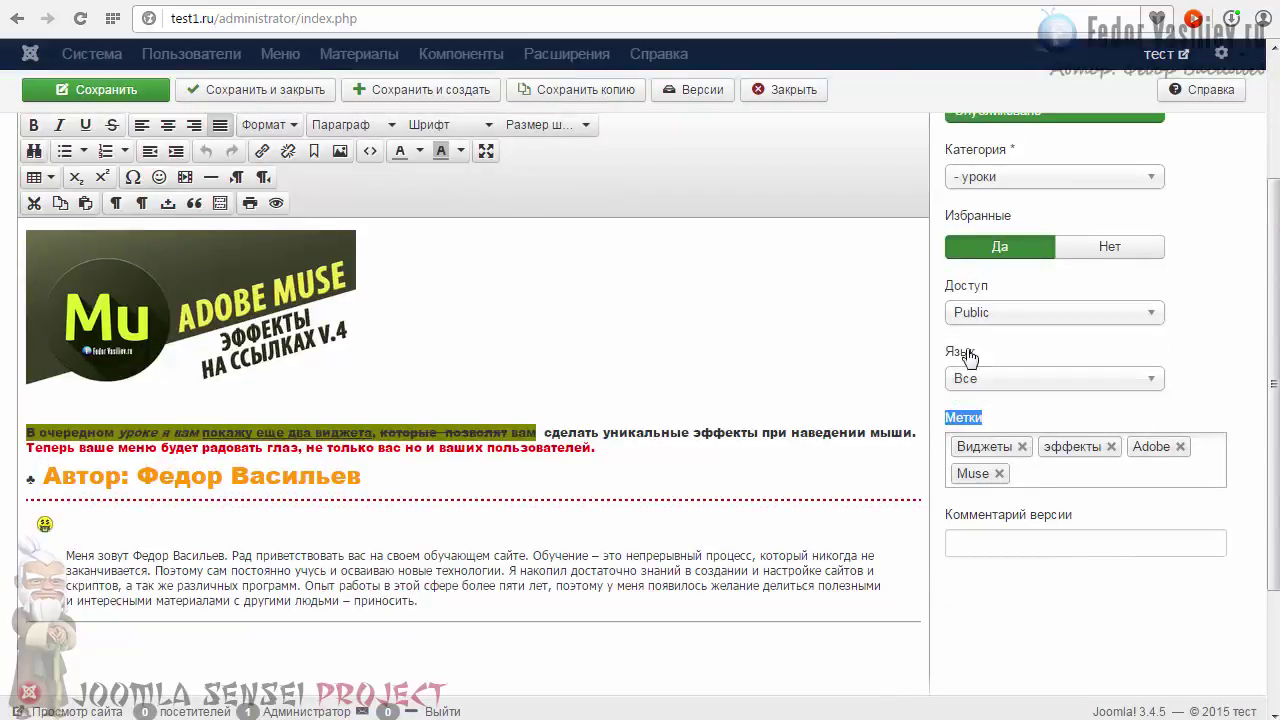
Return to the published V.4 article page and examine its tags, text and title.
click(820, 3)
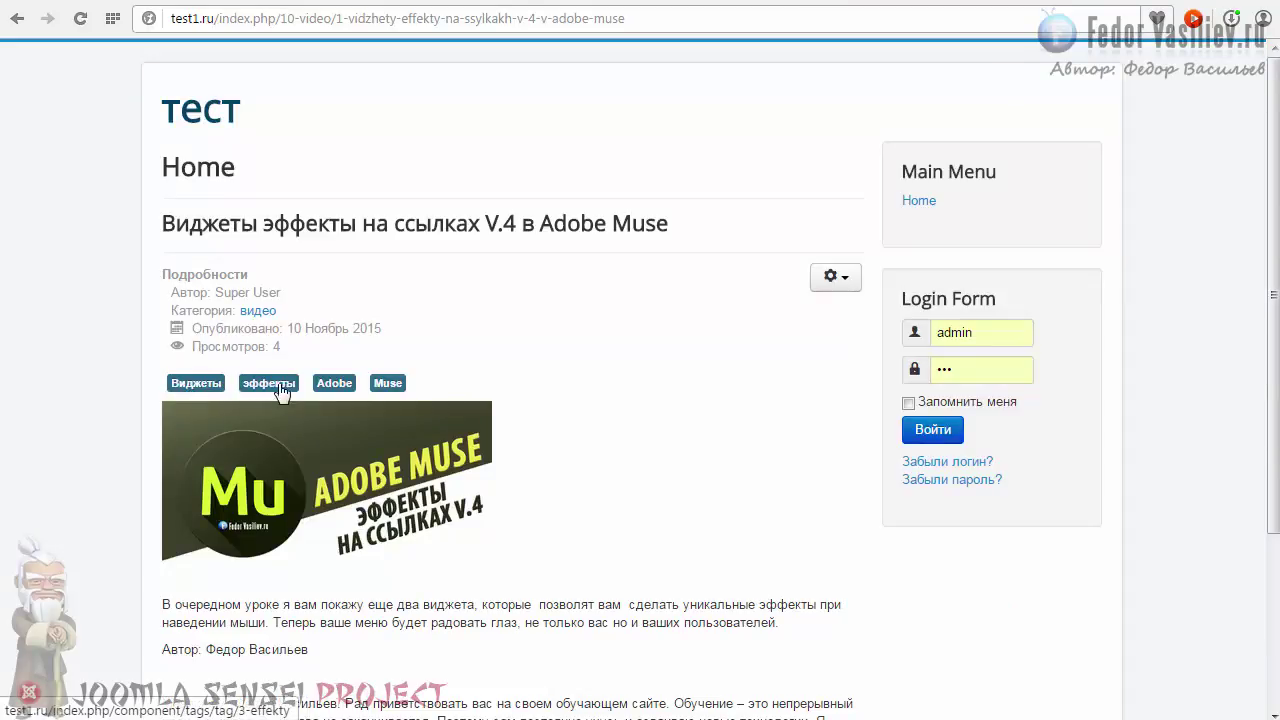
scroll(238, 420, down, 2)
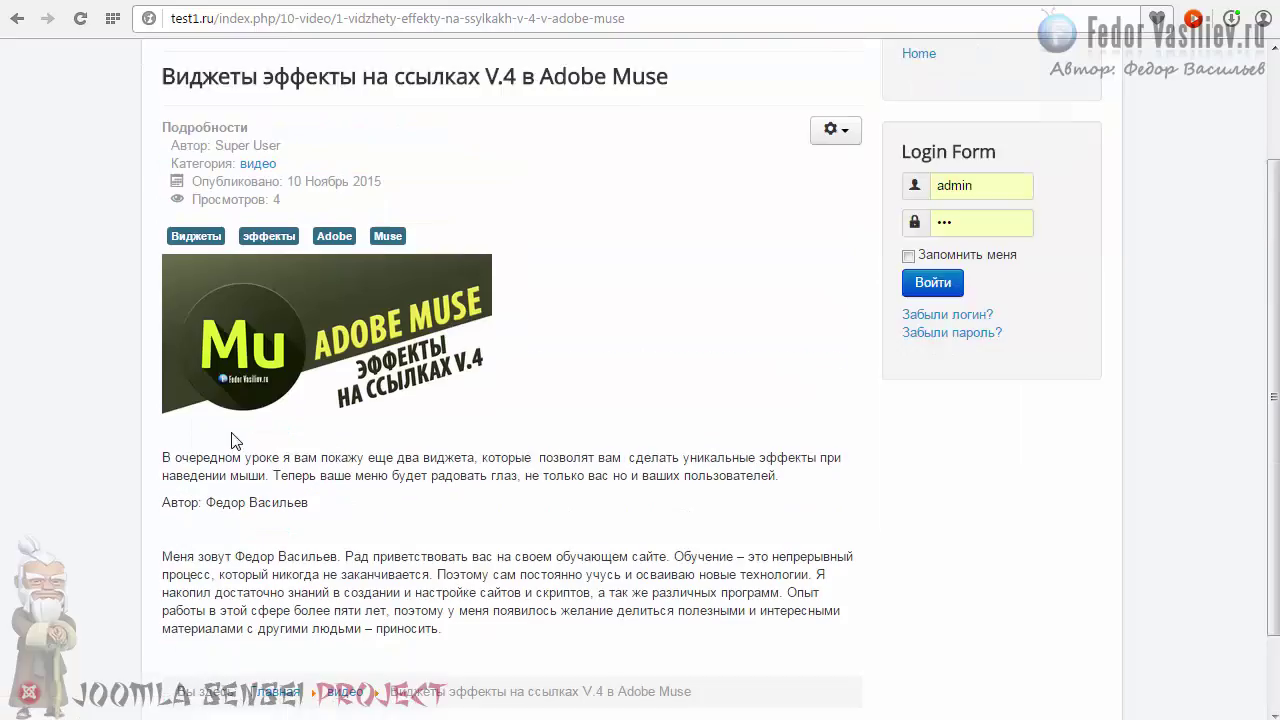
scroll(203, 340, up, 2)
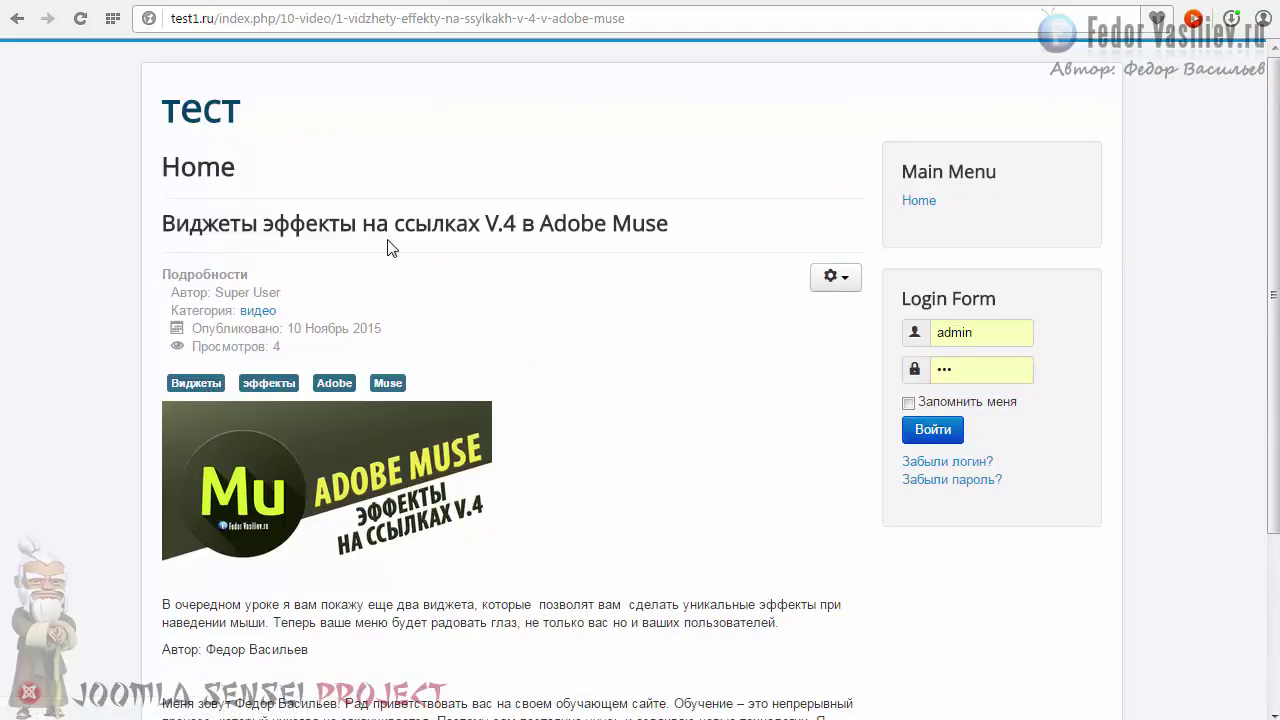
click(257, 225)
drag(178, 230, 161, 224)
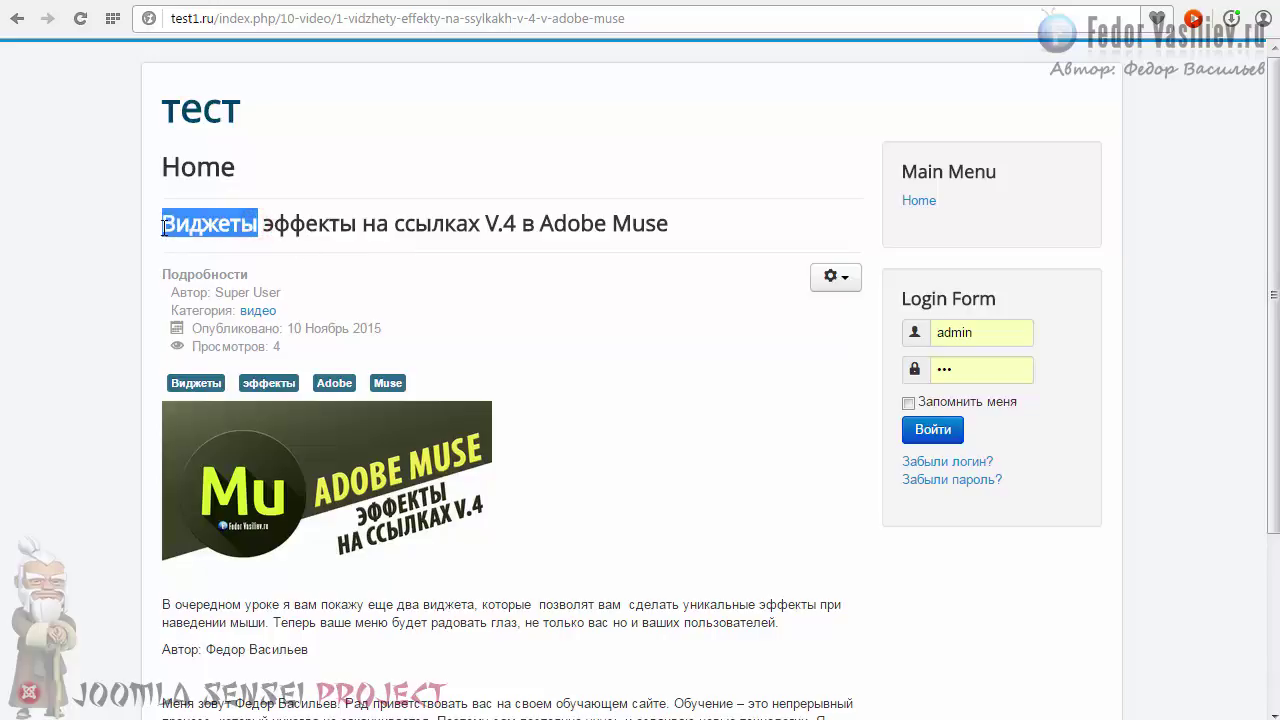
Open the tag "Виджеты" from the V.4 article and check the tag page's title filter and display-count options.
click(164, 222)
click(203, 388)
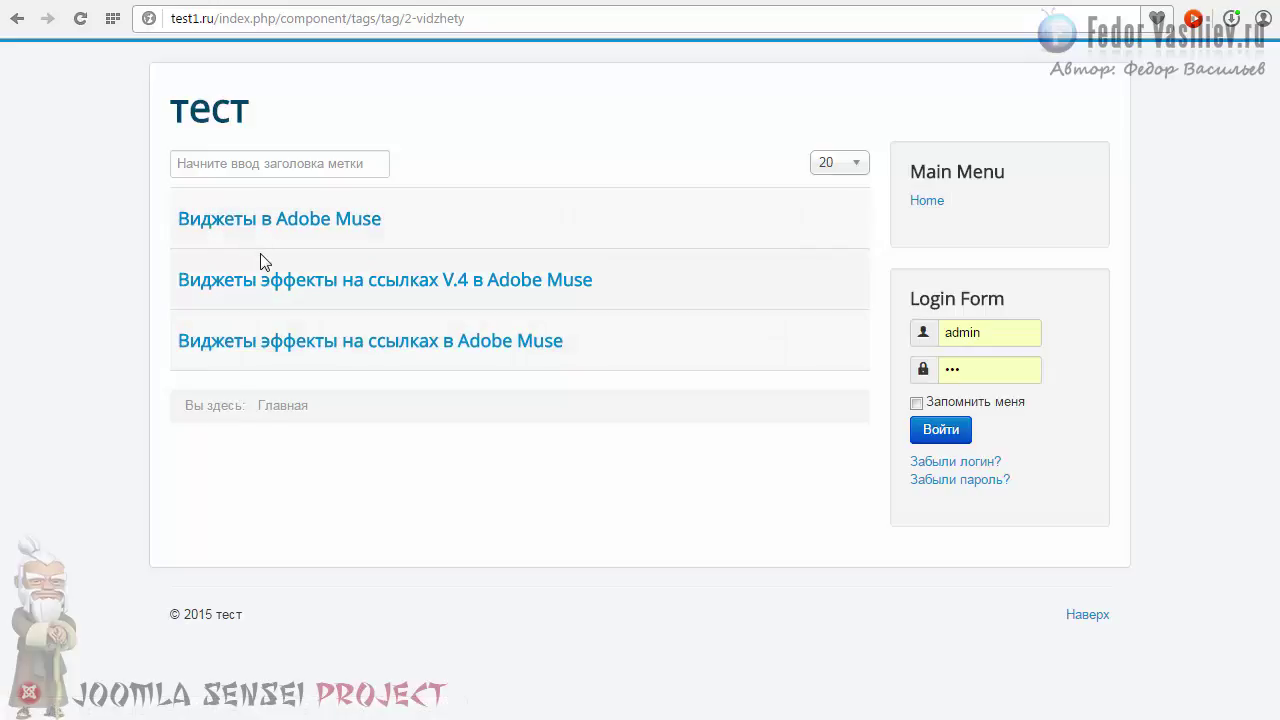
click(239, 166)
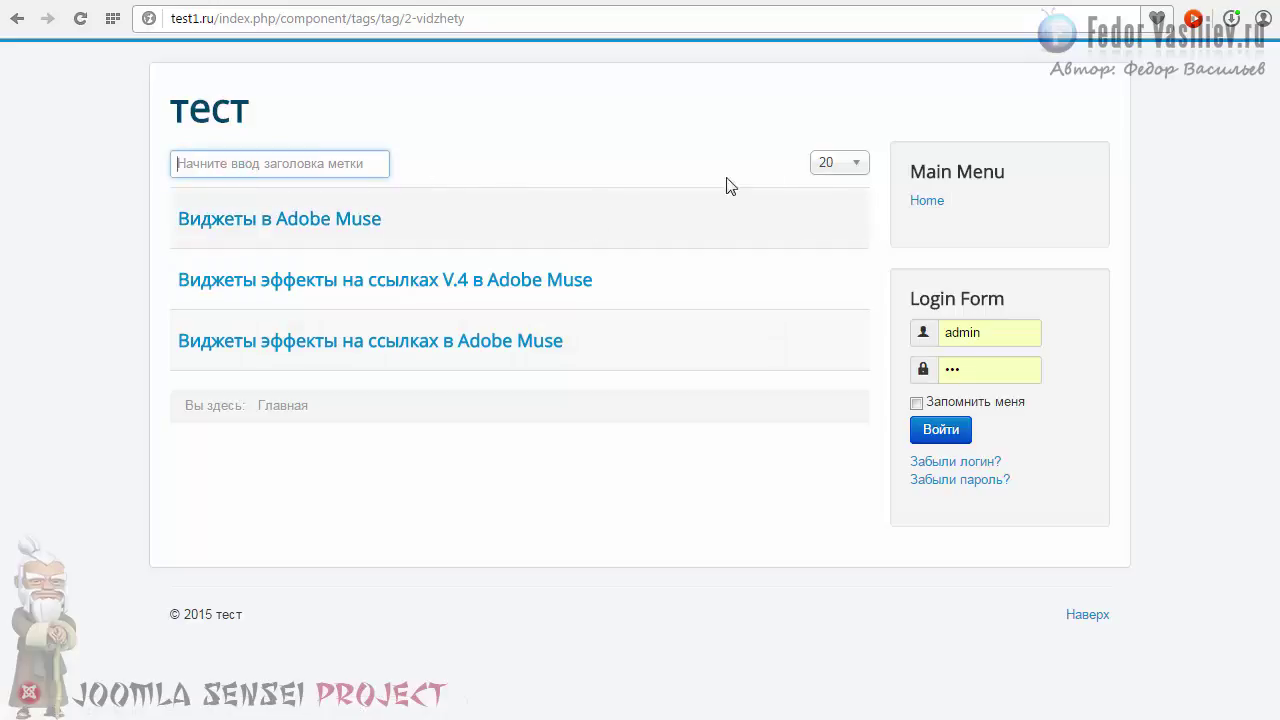
click(845, 163)
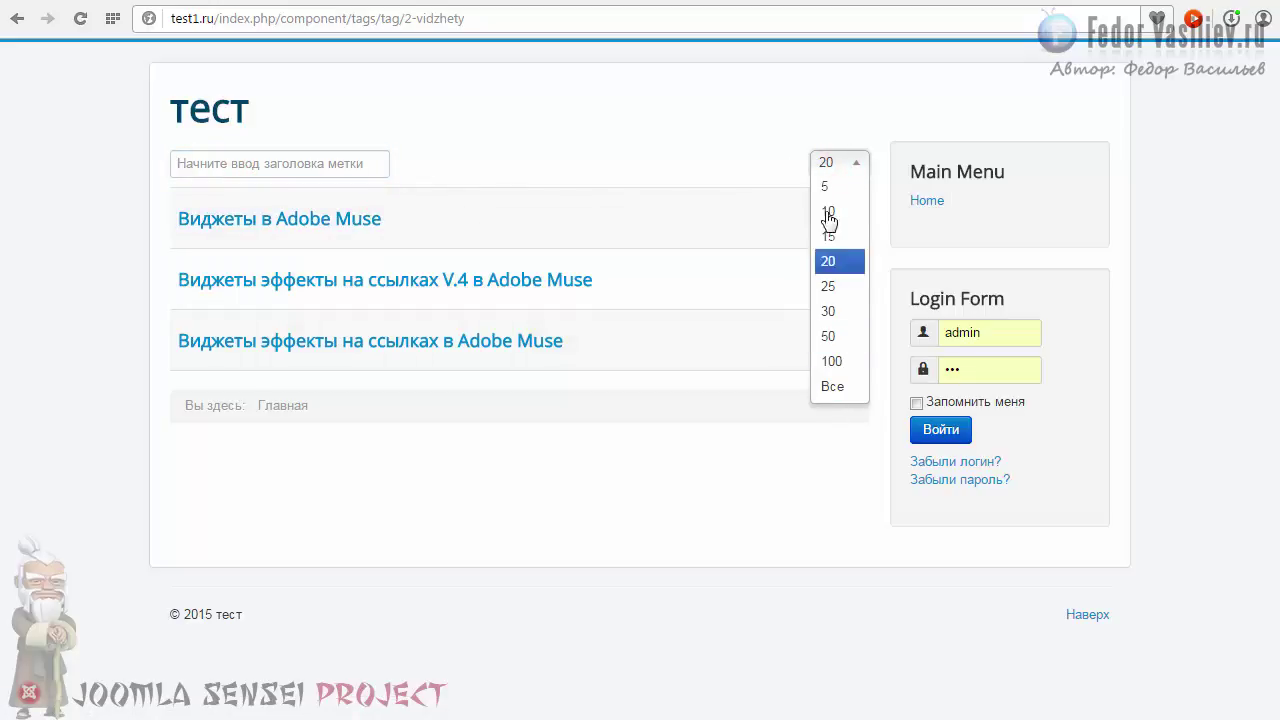
click(714, 155)
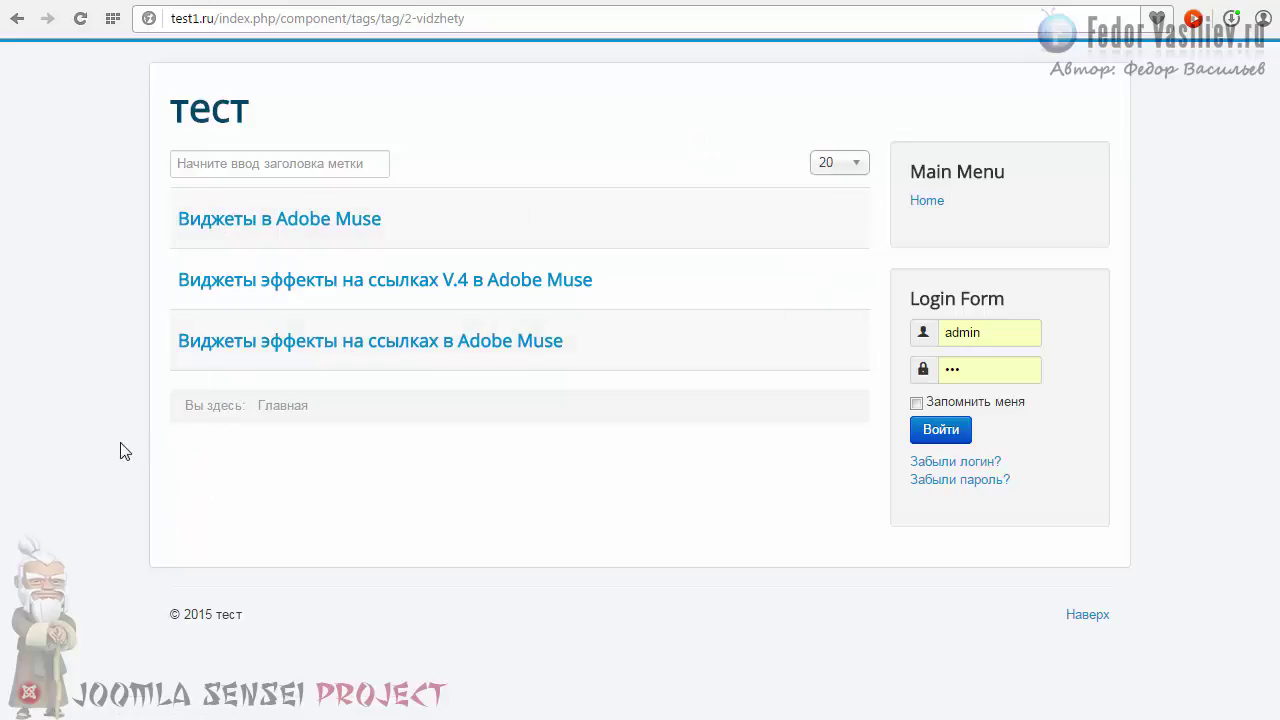
Examine the breadcrumb line (Вы здесь: Главная) and the Login Form on the tag page.
drag(183, 408, 314, 408)
click(290, 440)
drag(182, 408, 312, 408)
click(326, 424)
drag(960, 332, 922, 368)
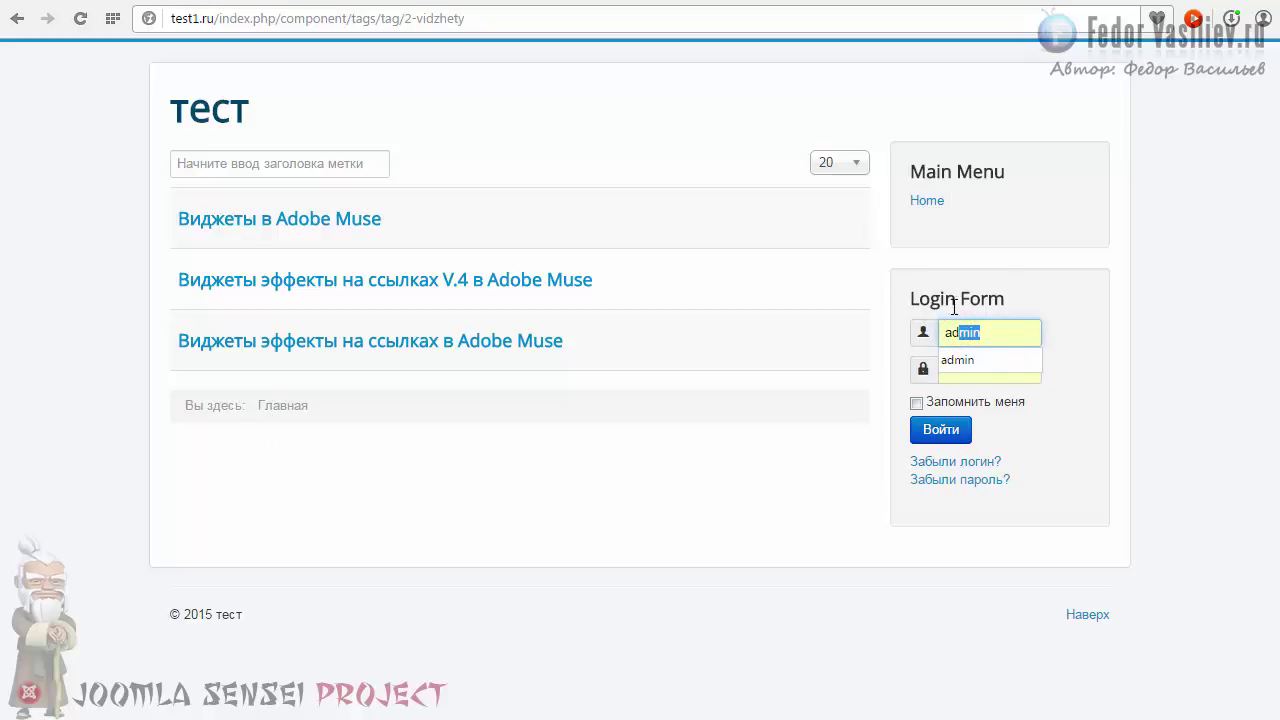
click(798, 484)
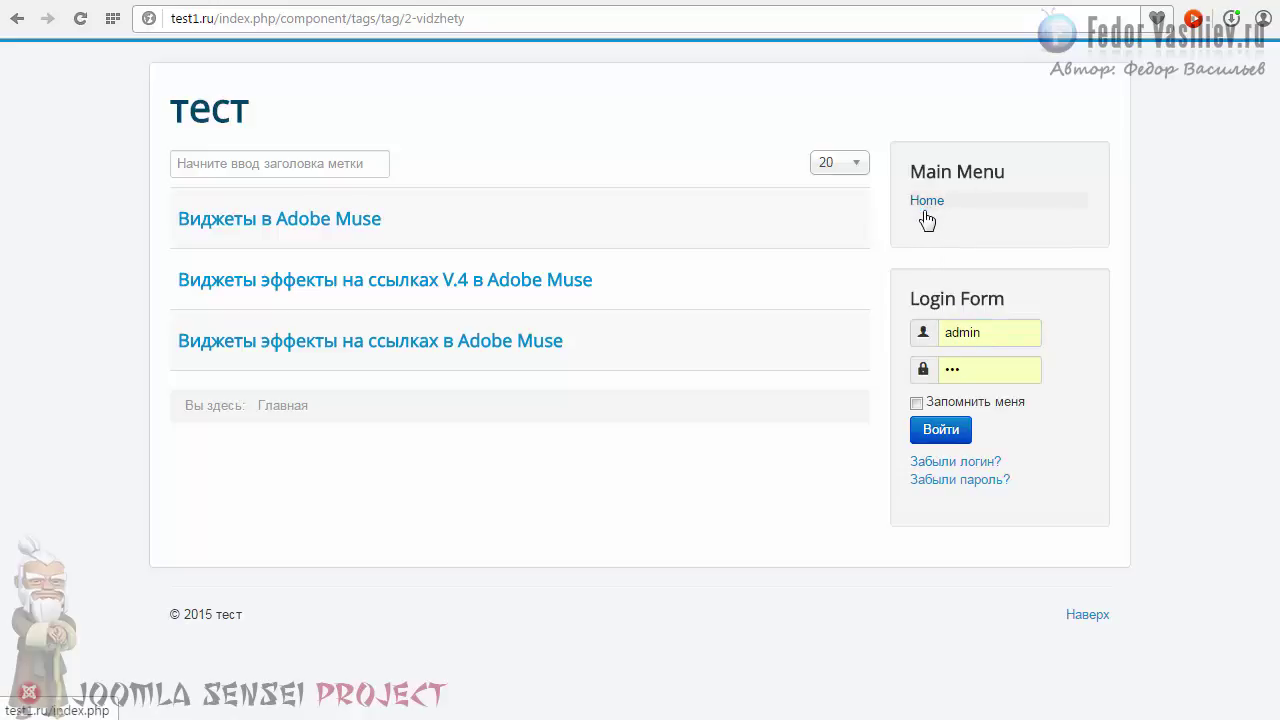
Try the back-to-top link (Наверх) and examine the tag page's copyright line and site title.
click(1070, 616)
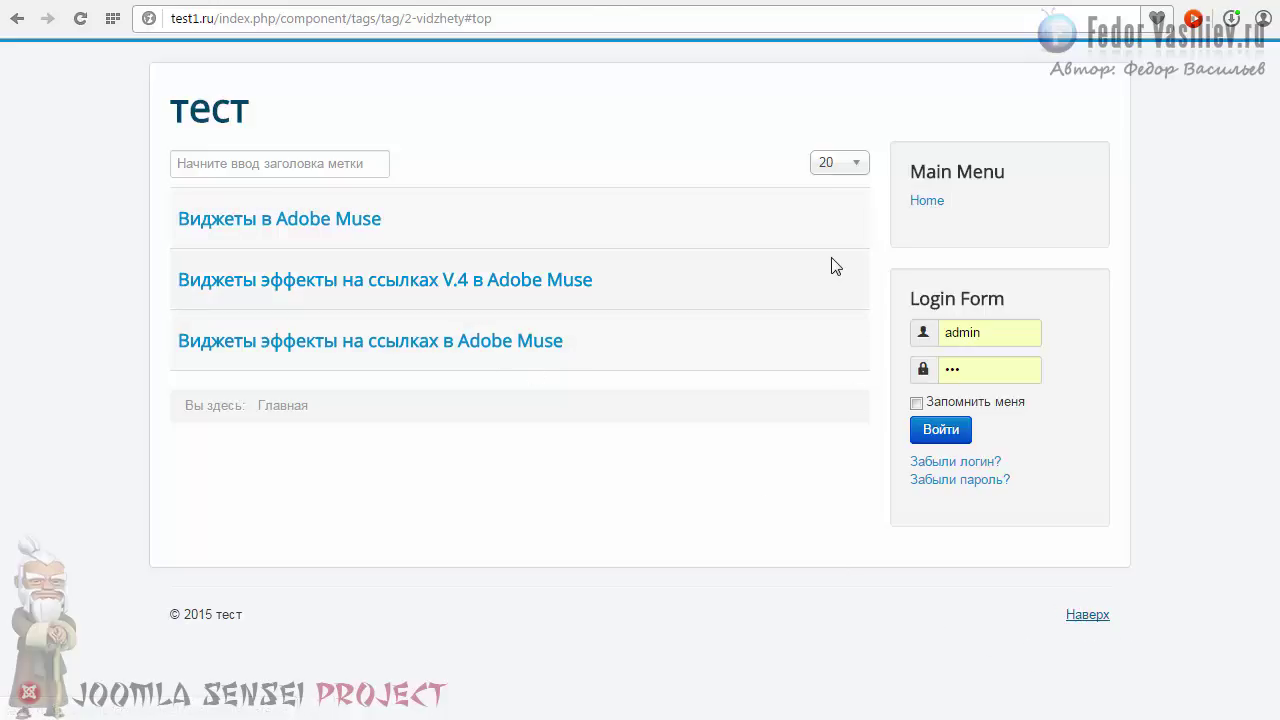
drag(250, 614, 160, 612)
click(266, 614)
drag(265, 108, 162, 106)
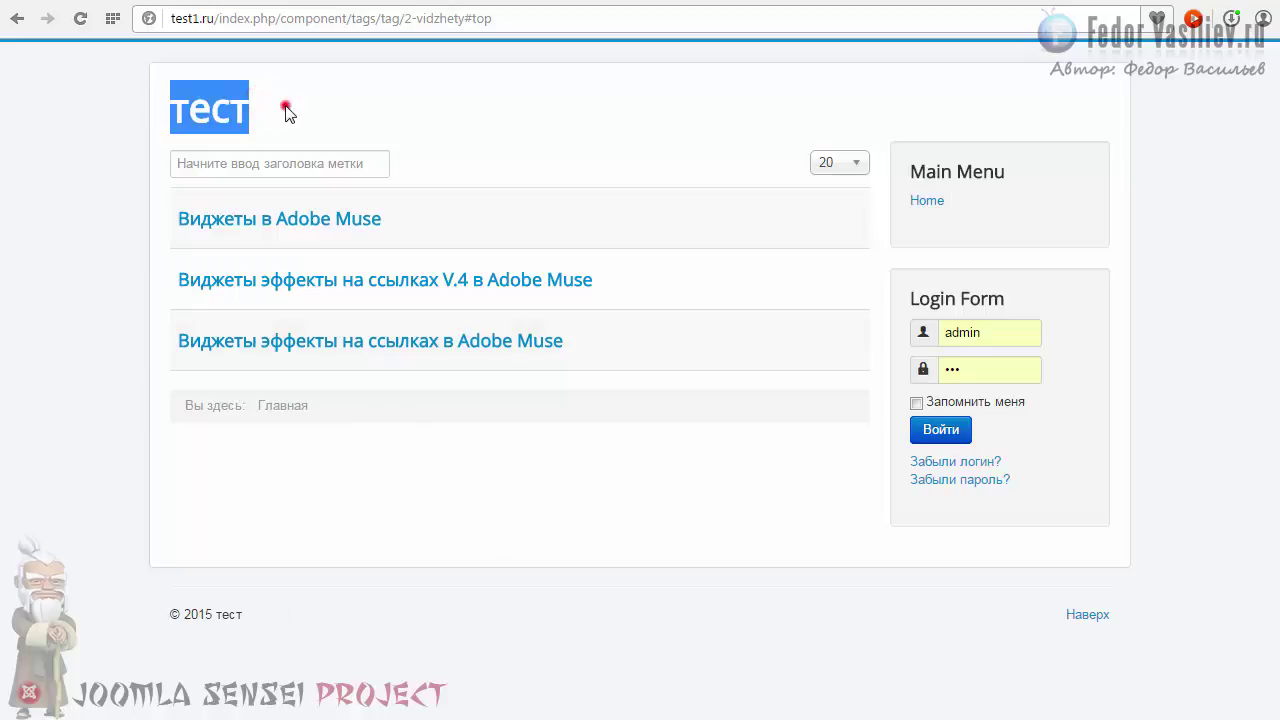
click(286, 111)
Return to the site's home page, look through its articles and examine the V.4 article's details block (Подробности).
click(925, 204)
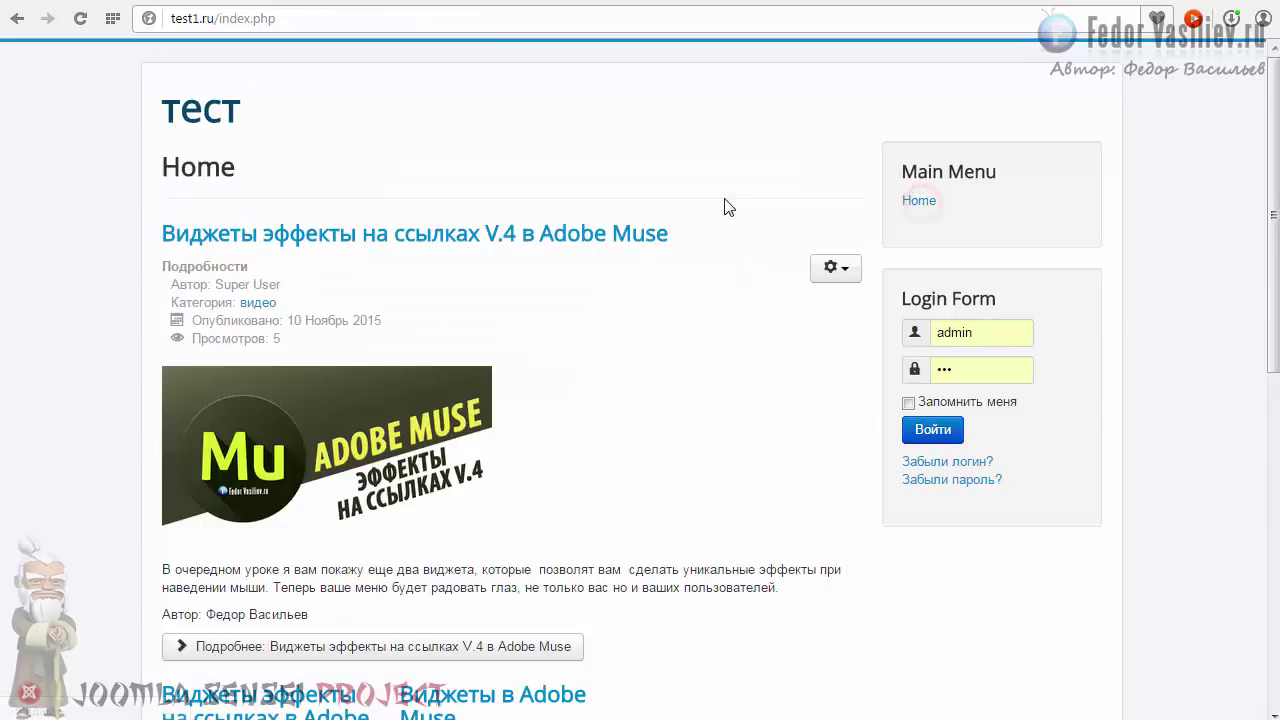
scroll(348, 318, down, 5)
scroll(380, 330, down, 3)
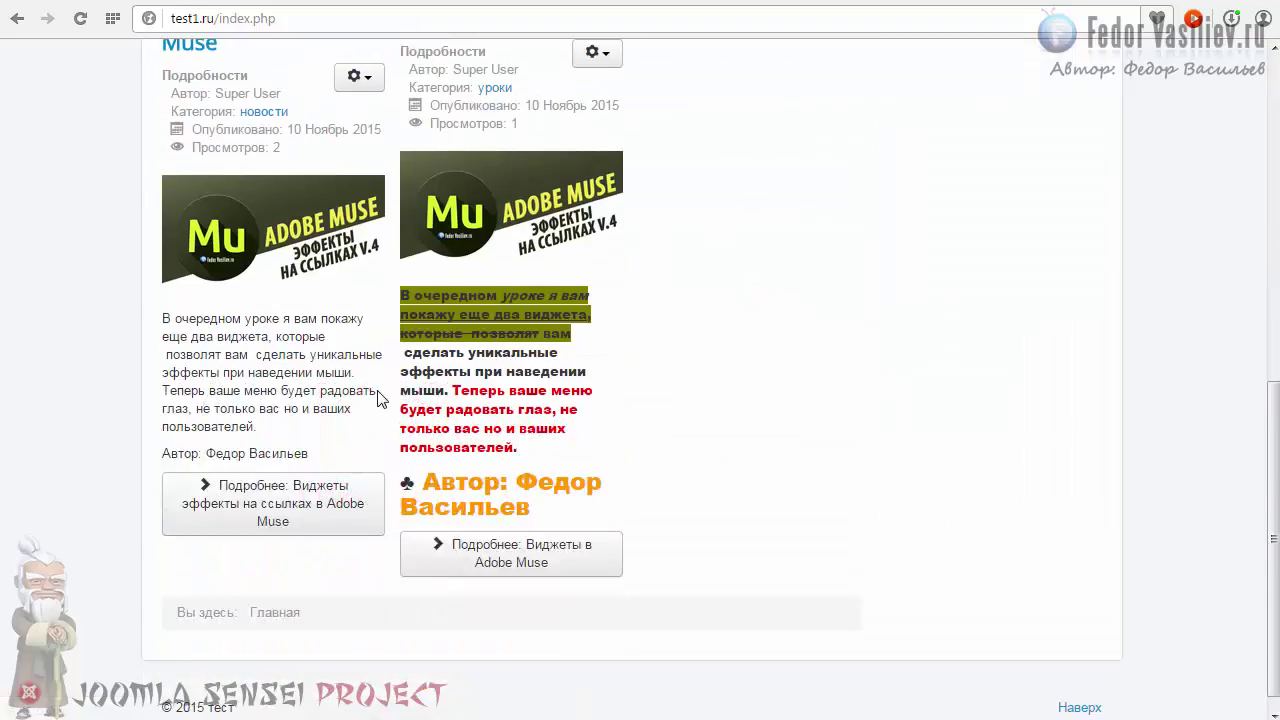
scroll(380, 400, up, 2)
scroll(383, 398, up, 4)
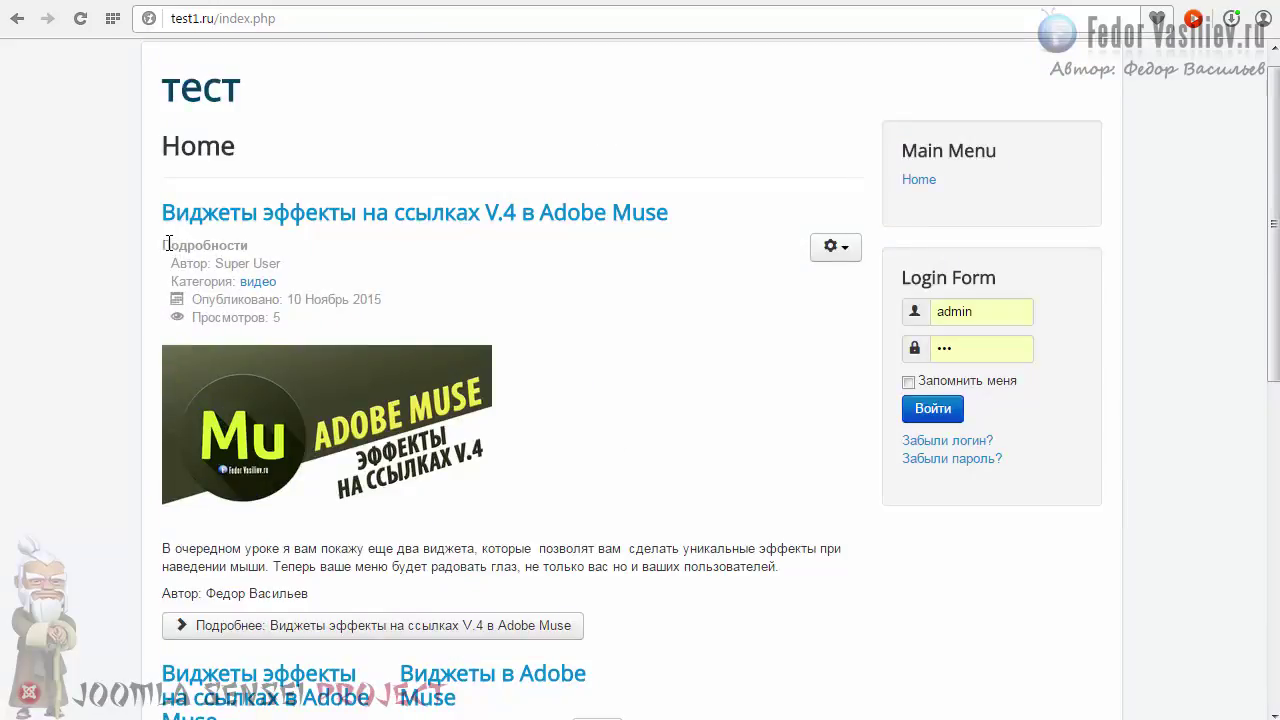
drag(168, 243, 294, 314)
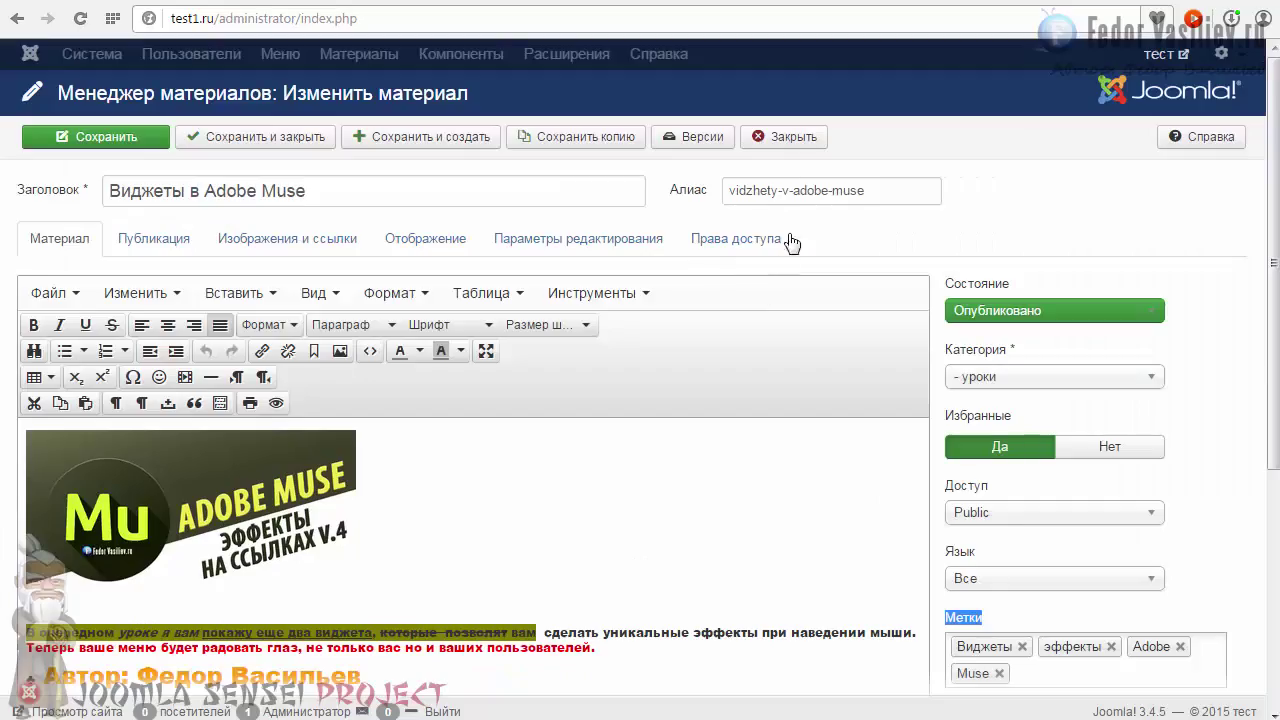
Close the article "Виджеты в Adobe Muse" in the administration area and open the article manager's settings (Настройки).
click(783, 148)
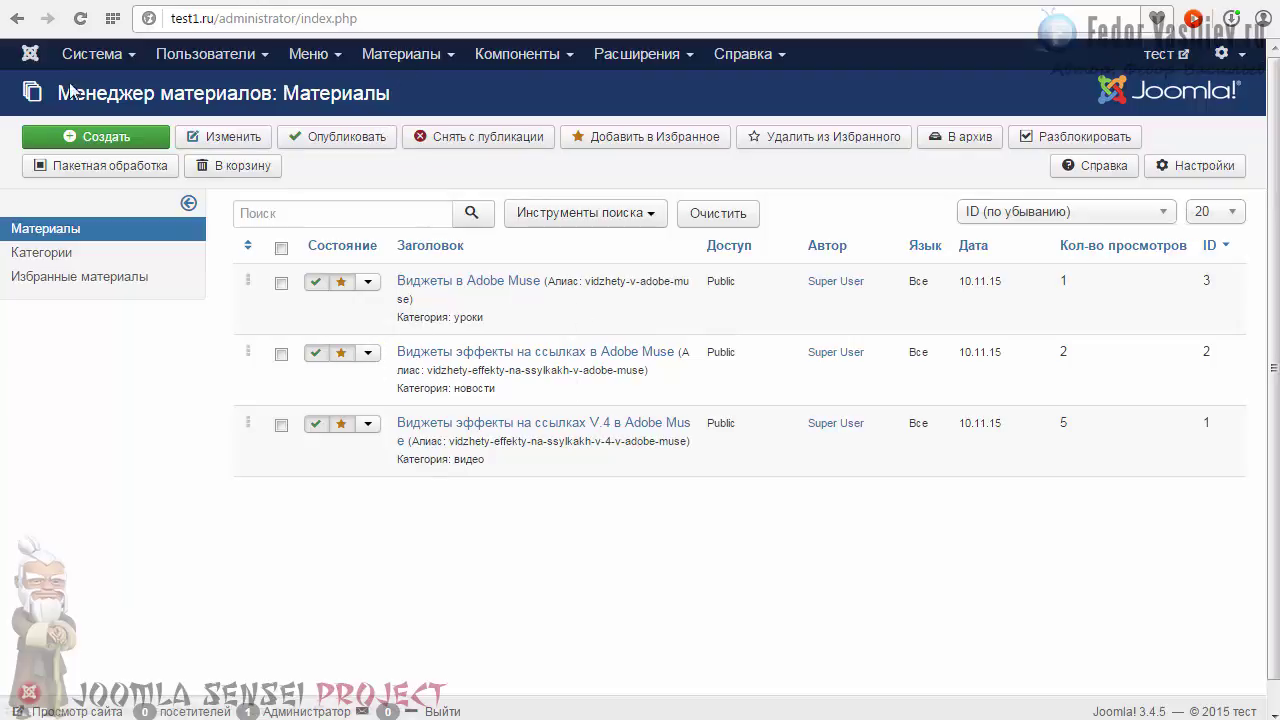
drag(58, 93, 244, 93)
click(250, 93)
click(1190, 172)
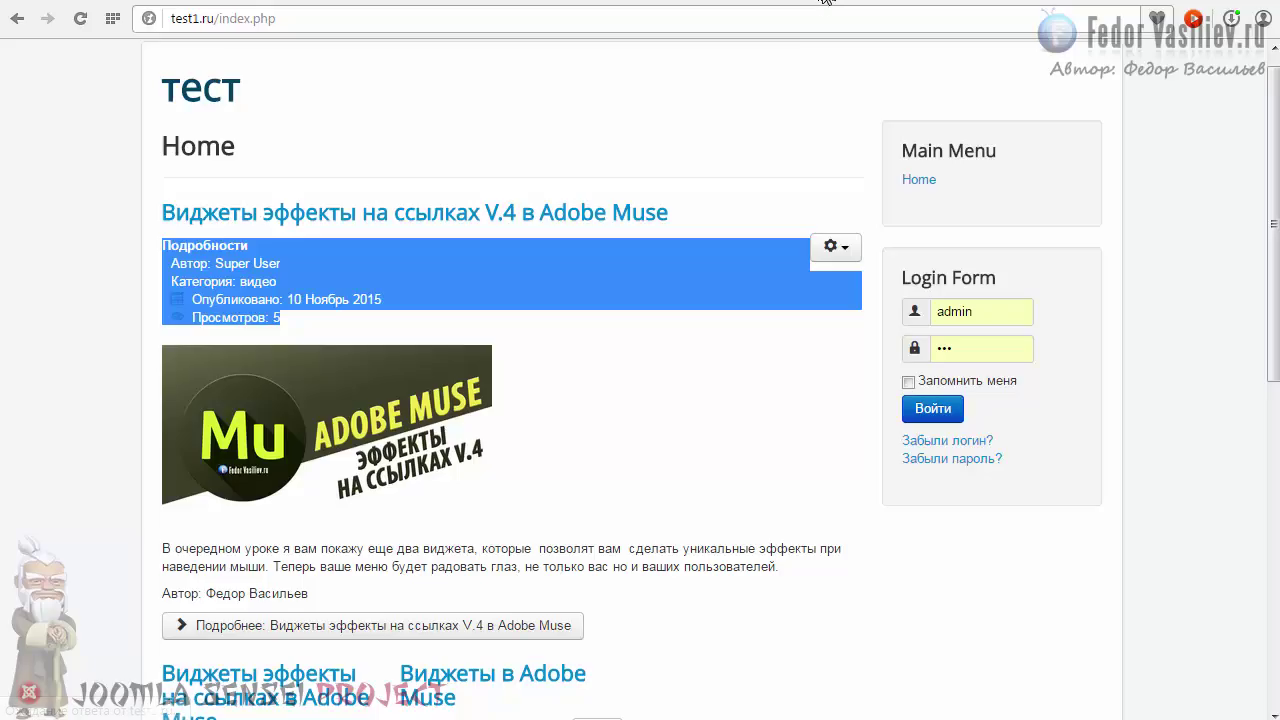
Examine the author line (Автор) in the V.4 article's details on the home page.
click(398, 325)
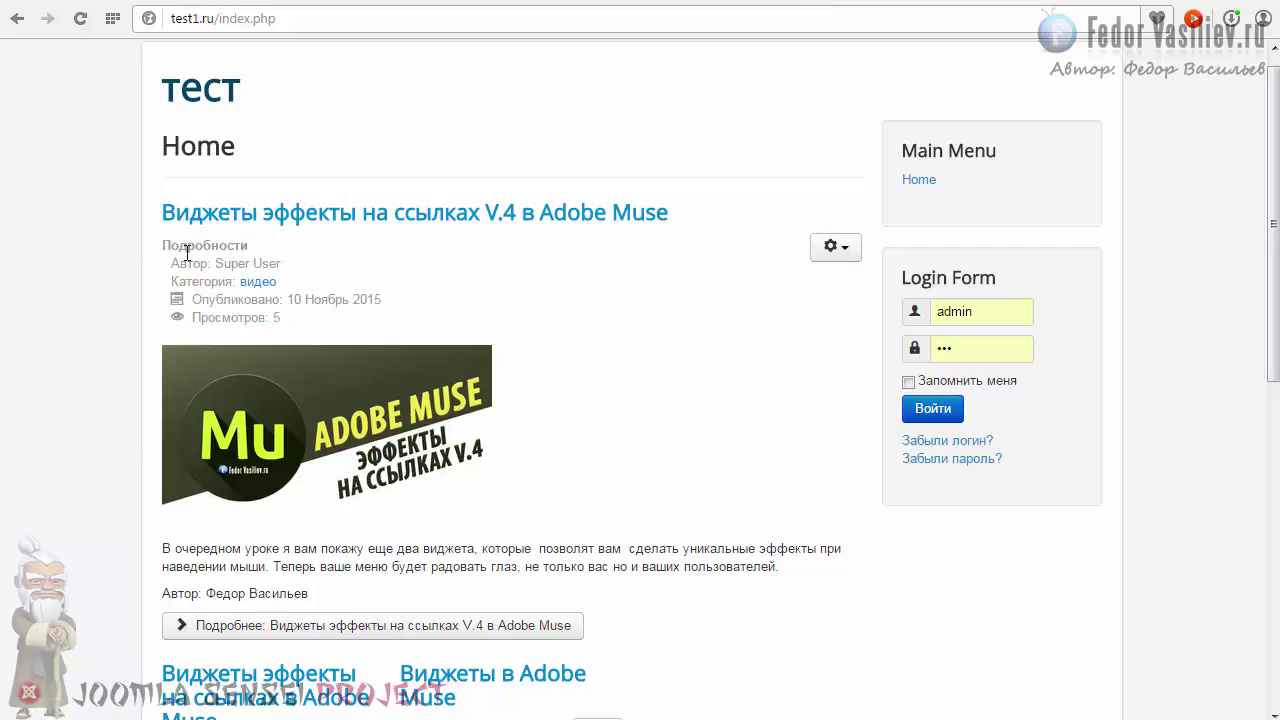
drag(174, 263, 286, 262)
click(305, 264)
drag(170, 265, 286, 263)
click(303, 264)
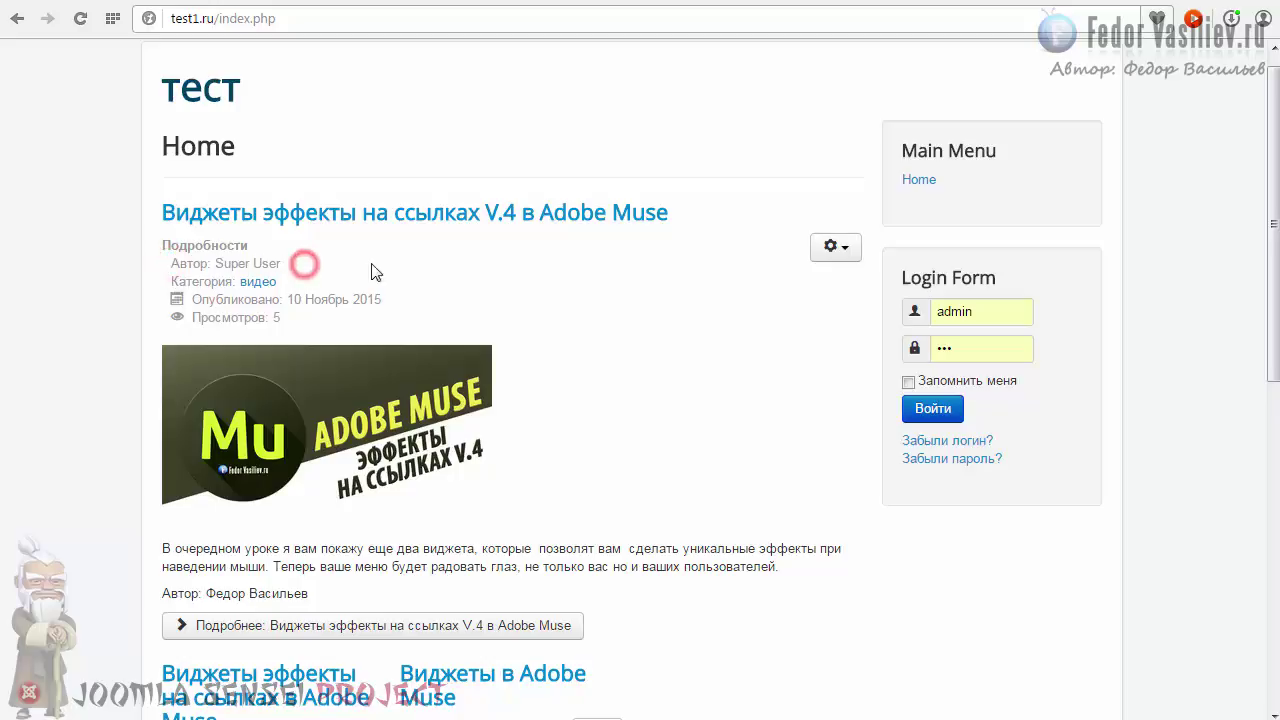
Set Автор to Скрыть in the article manager's Материалы settings and save the configuration.
click(901, 2)
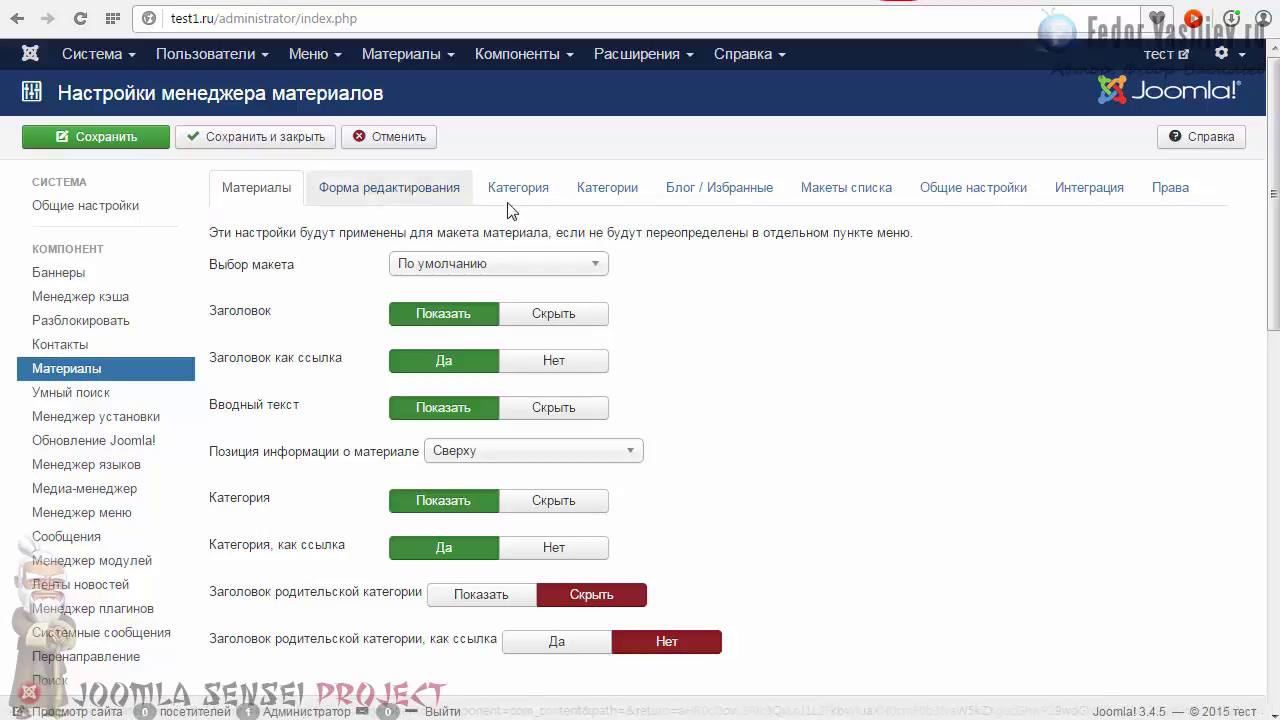
click(258, 193)
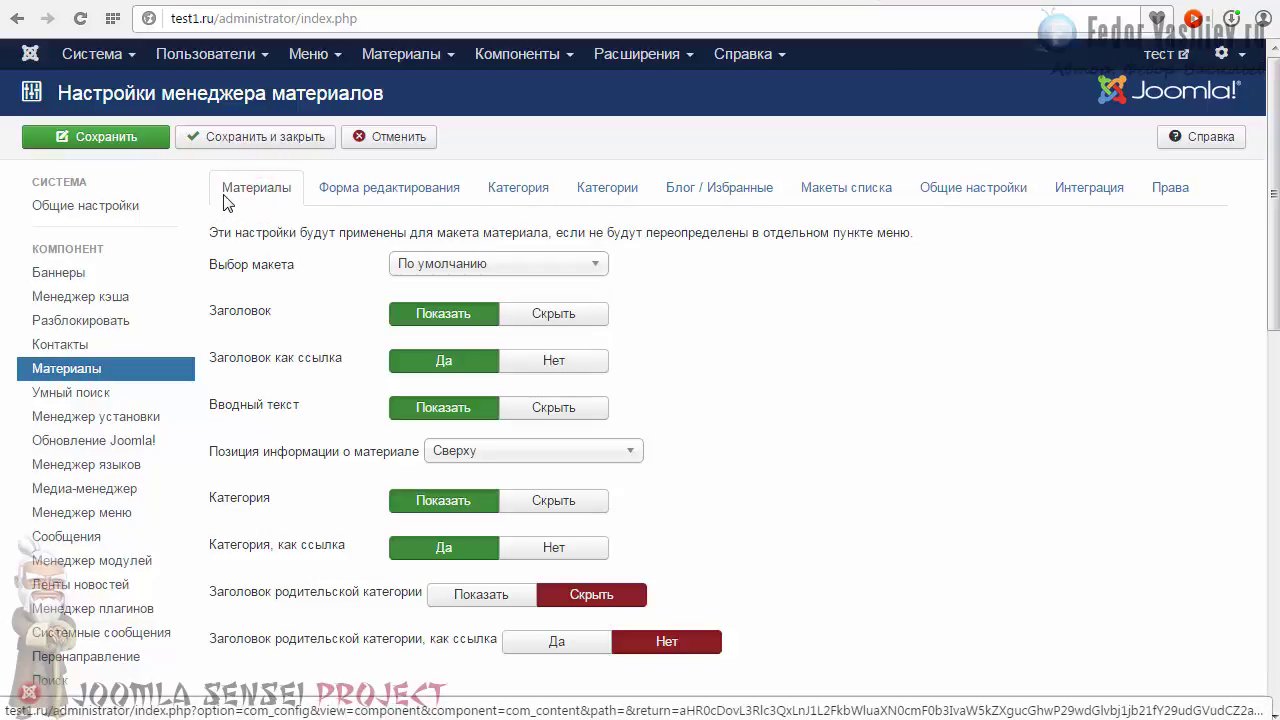
drag(1272, 258, 1276, 530)
scroll(220, 165, up, 1)
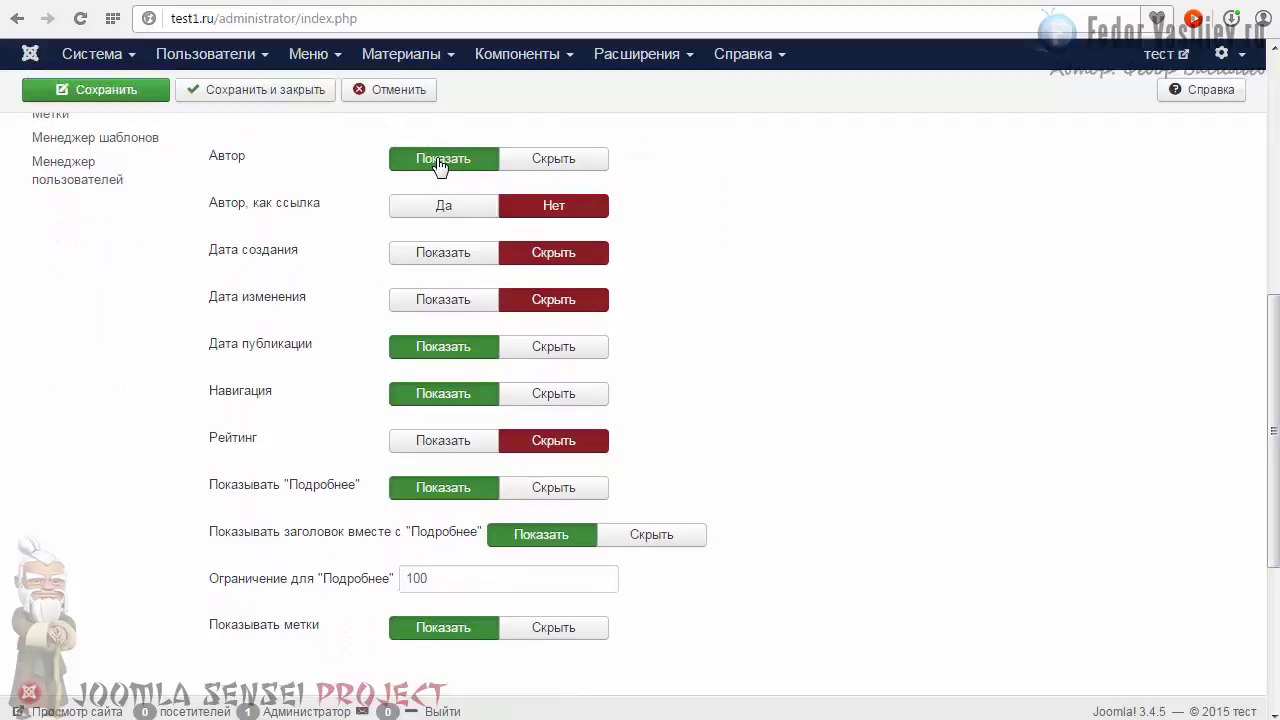
click(531, 162)
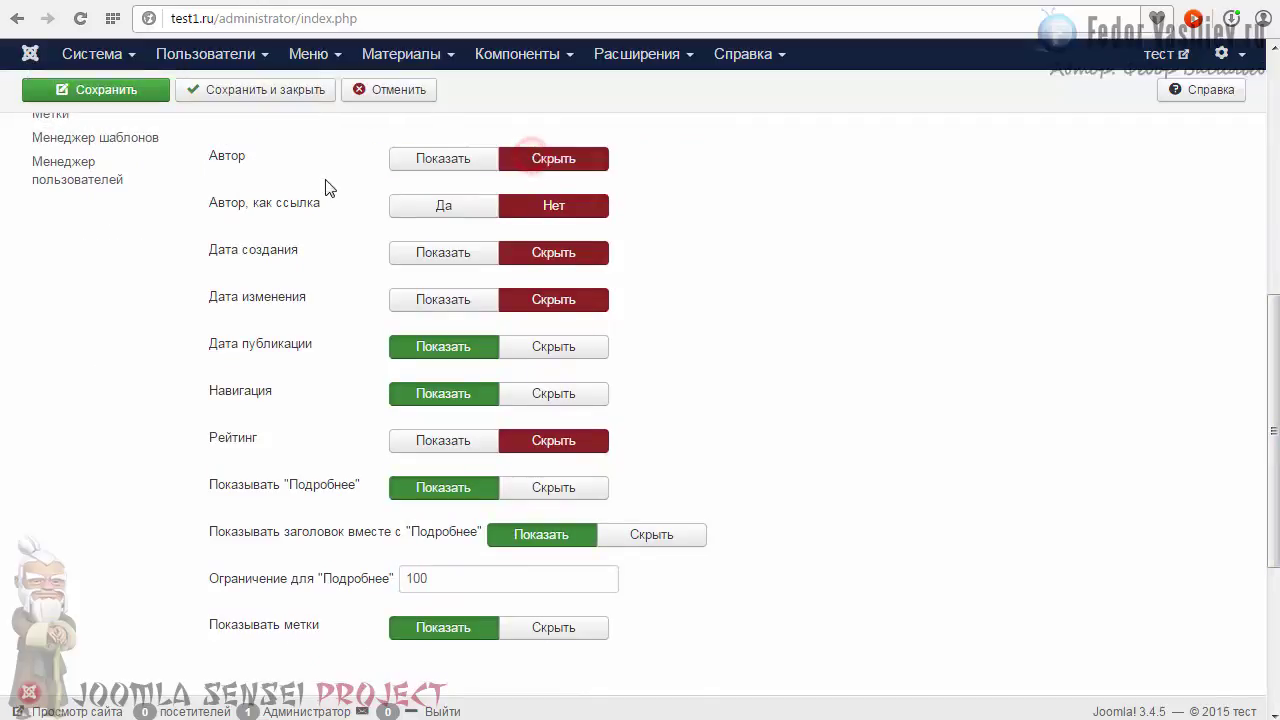
click(85, 93)
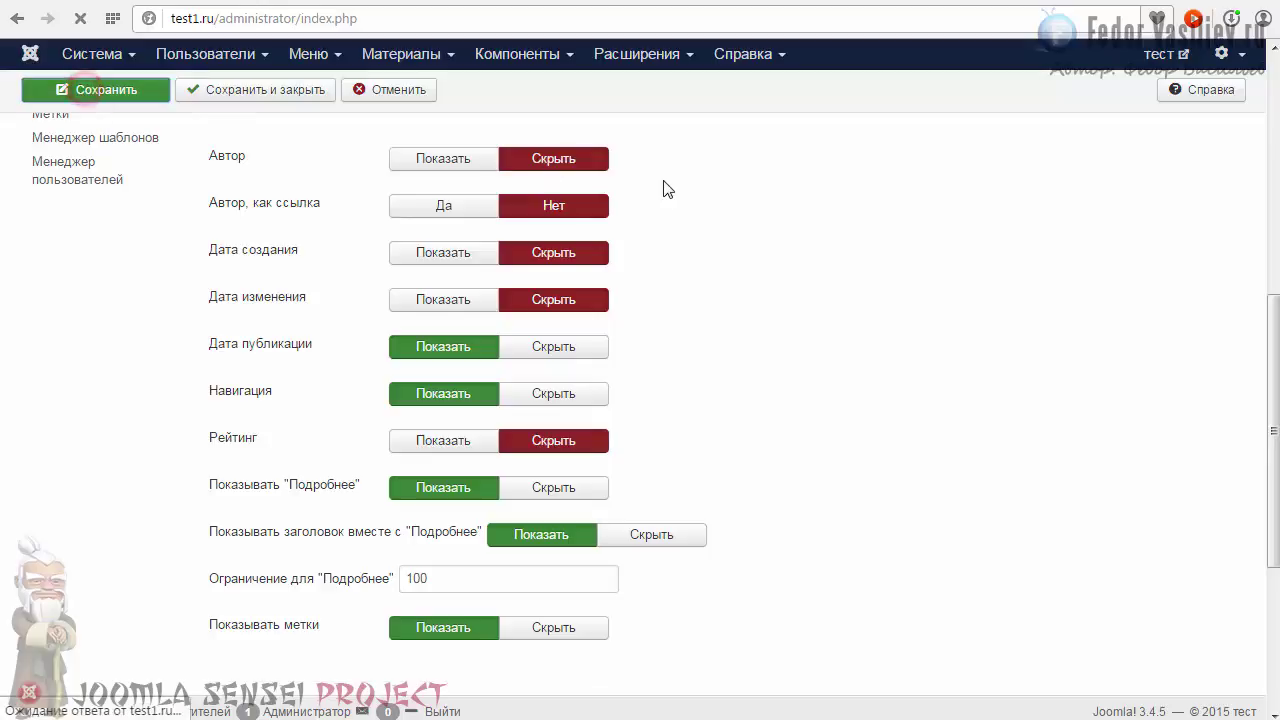
Reload the home page and check the author line in the details of all three articles.
click(828, 2)
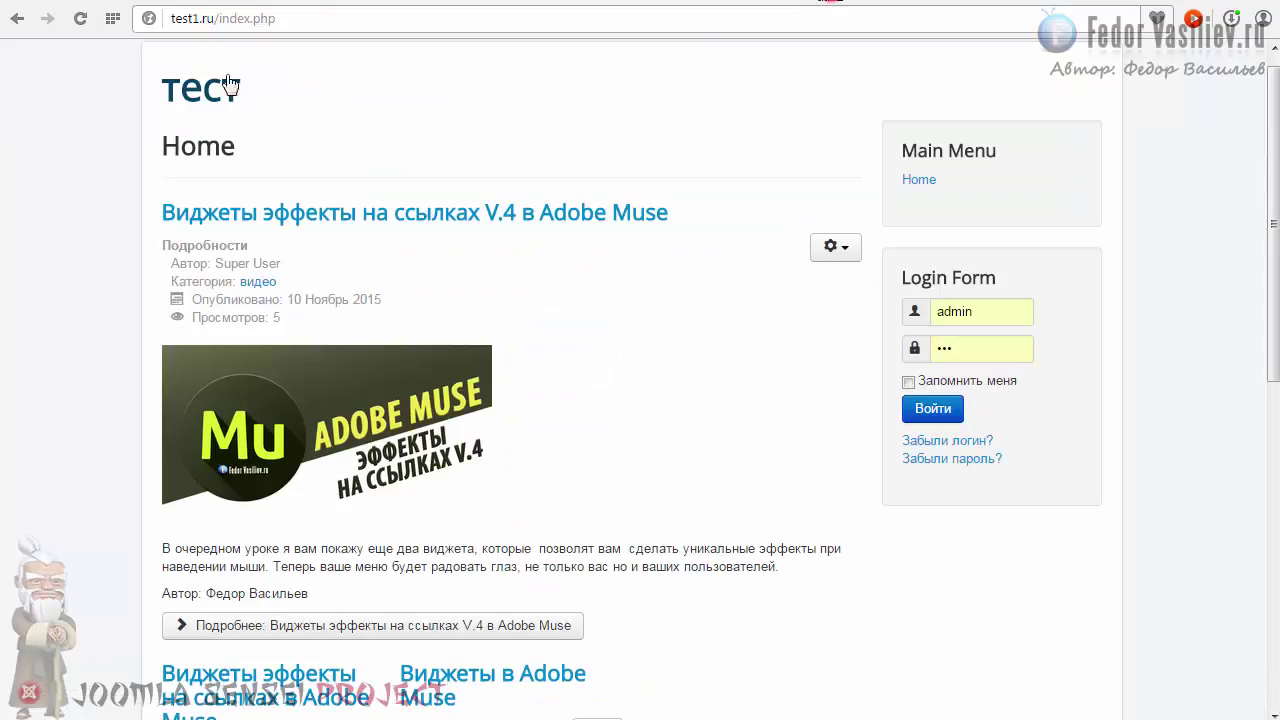
click(80, 18)
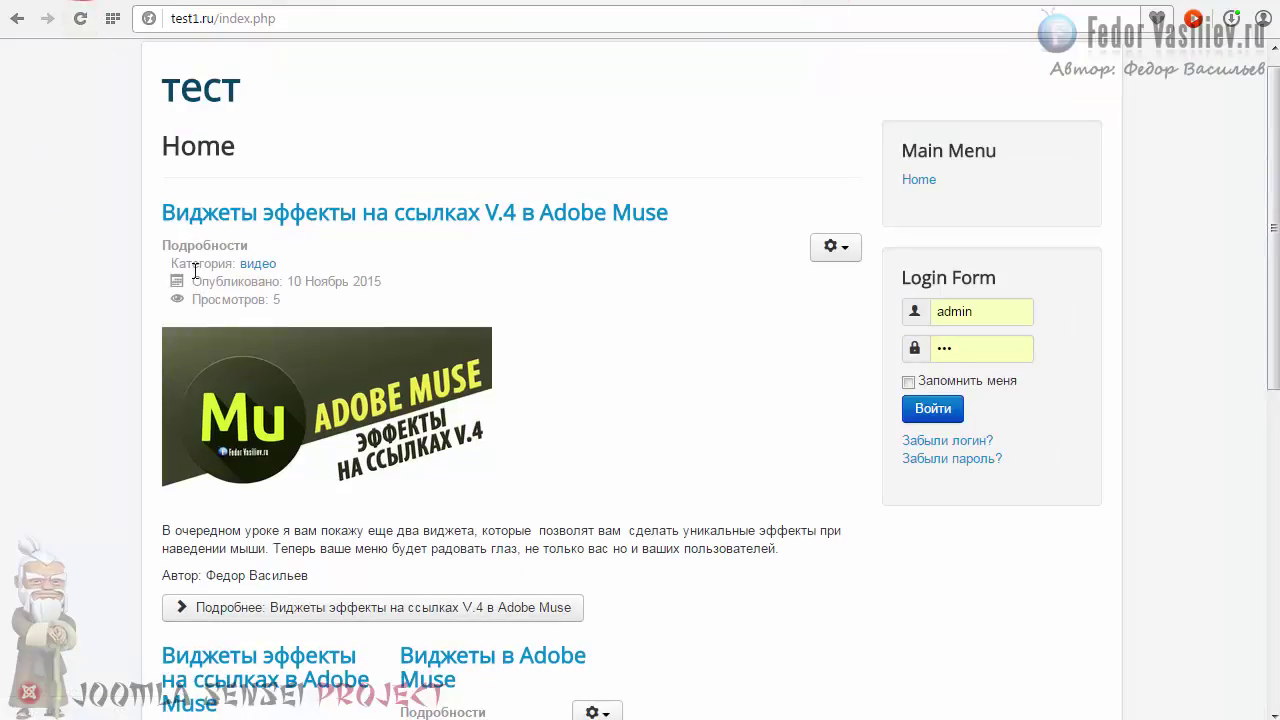
scroll(279, 262, down, 4)
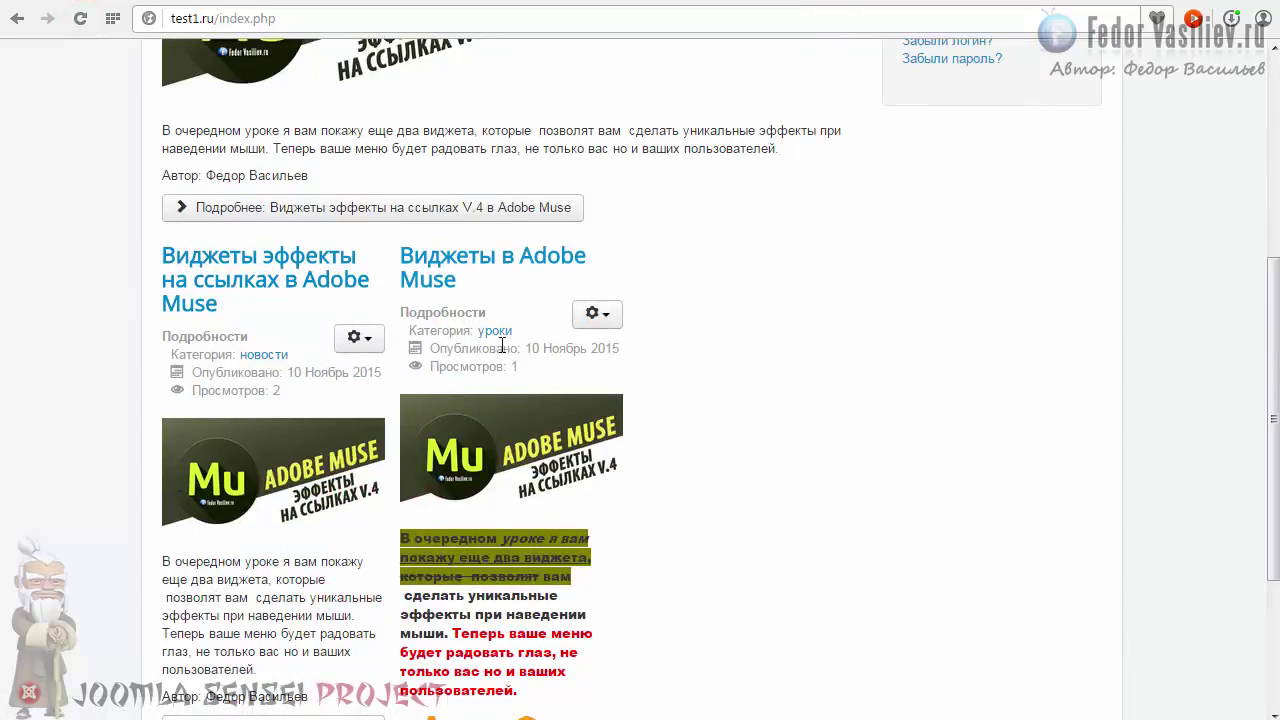
scroll(350, 405, up, 4)
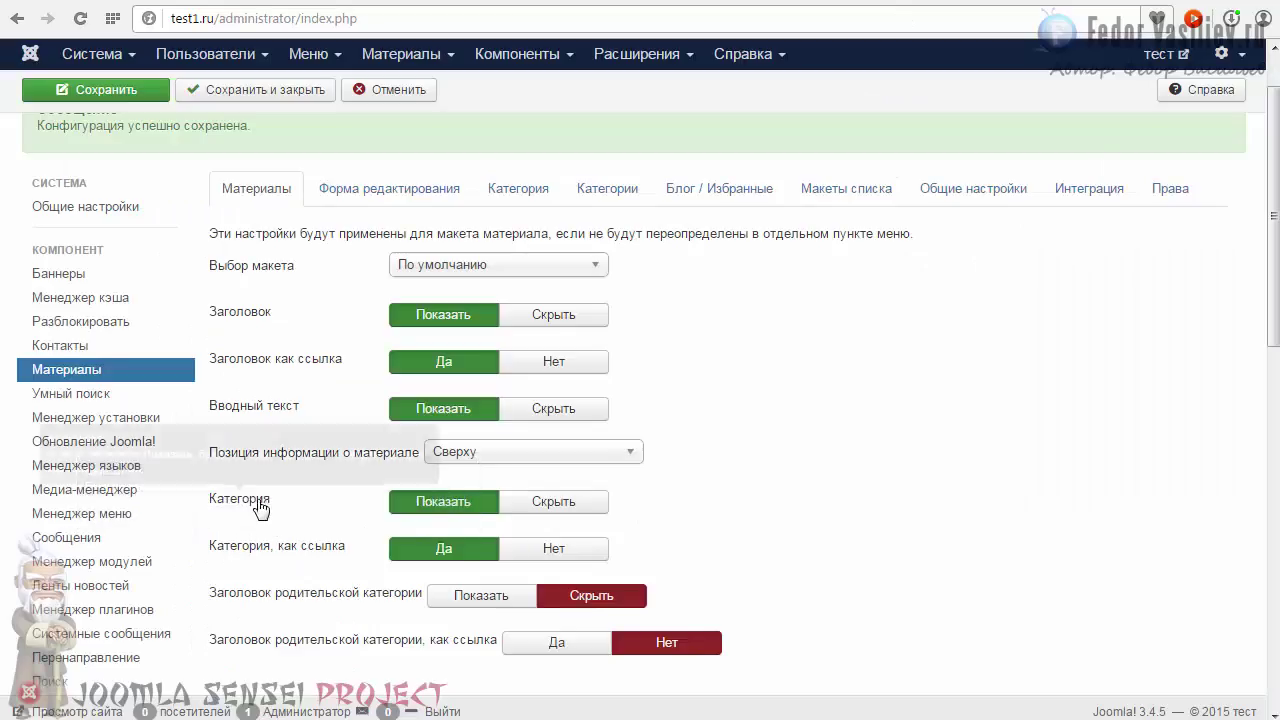
Set "Категория, как ссылка" to Нет in the article settings and save the configuration.
mouse_move(248, 507)
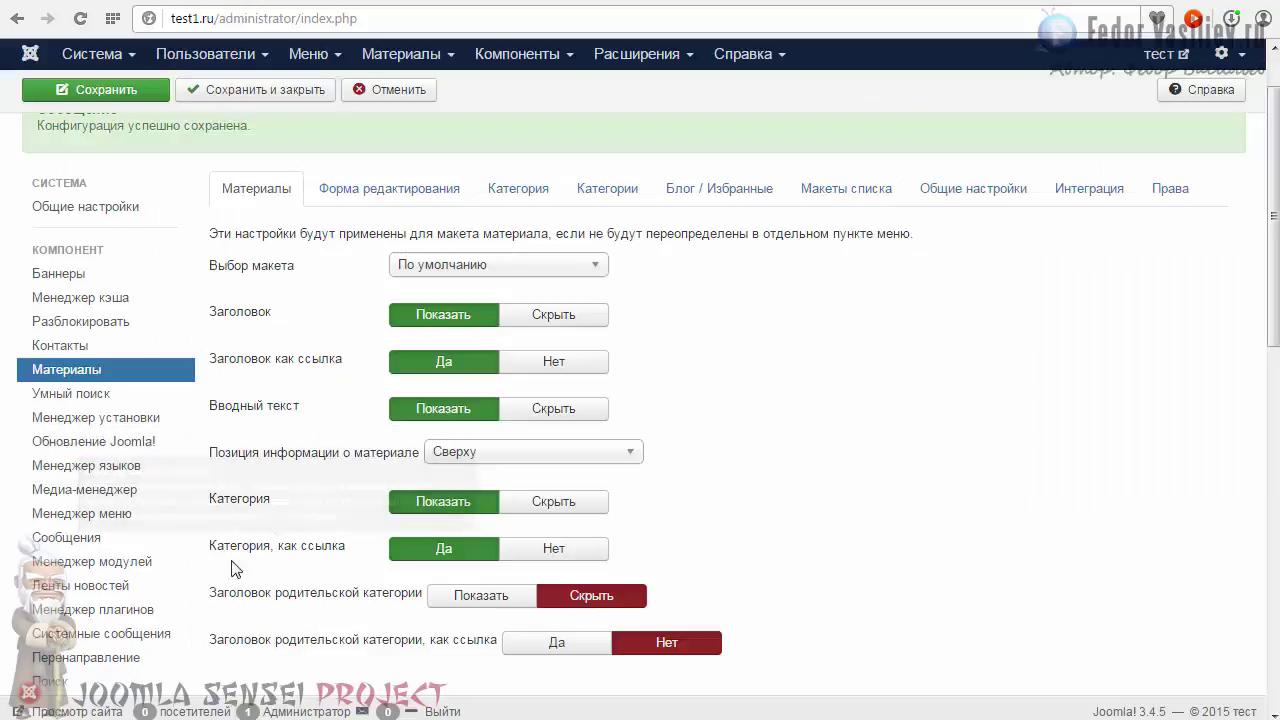
mouse_move(311, 562)
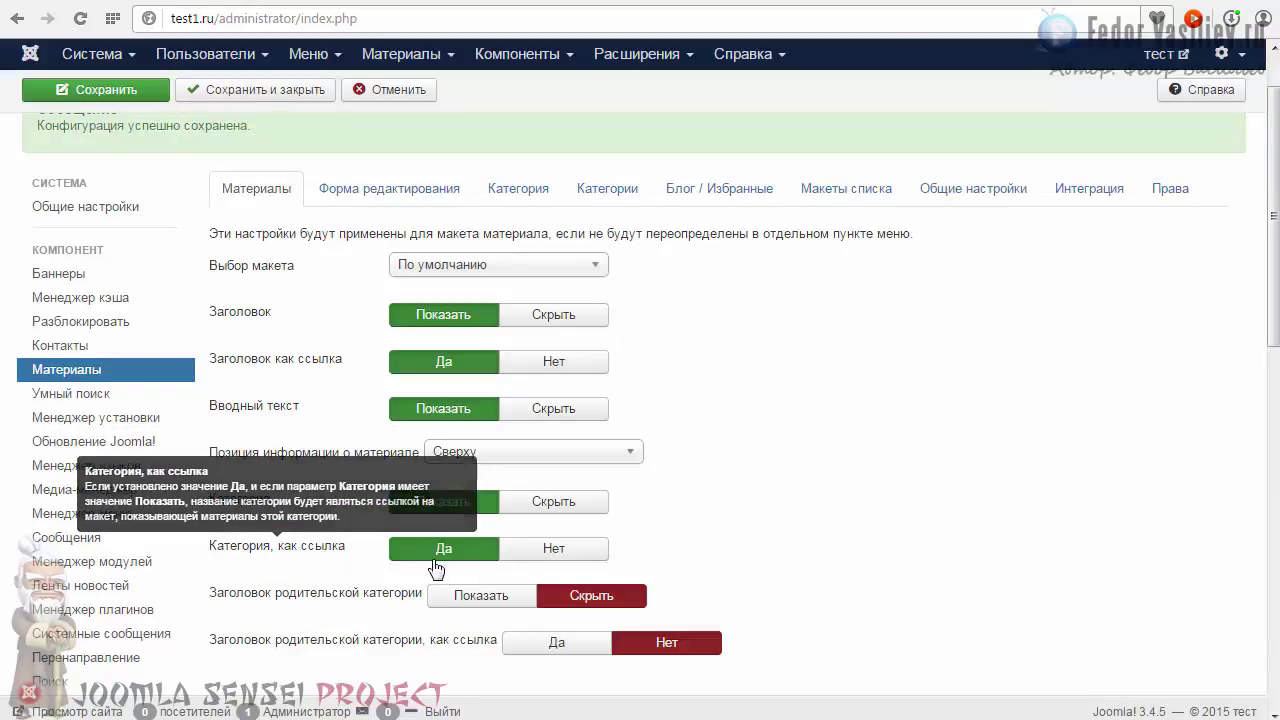
click(533, 556)
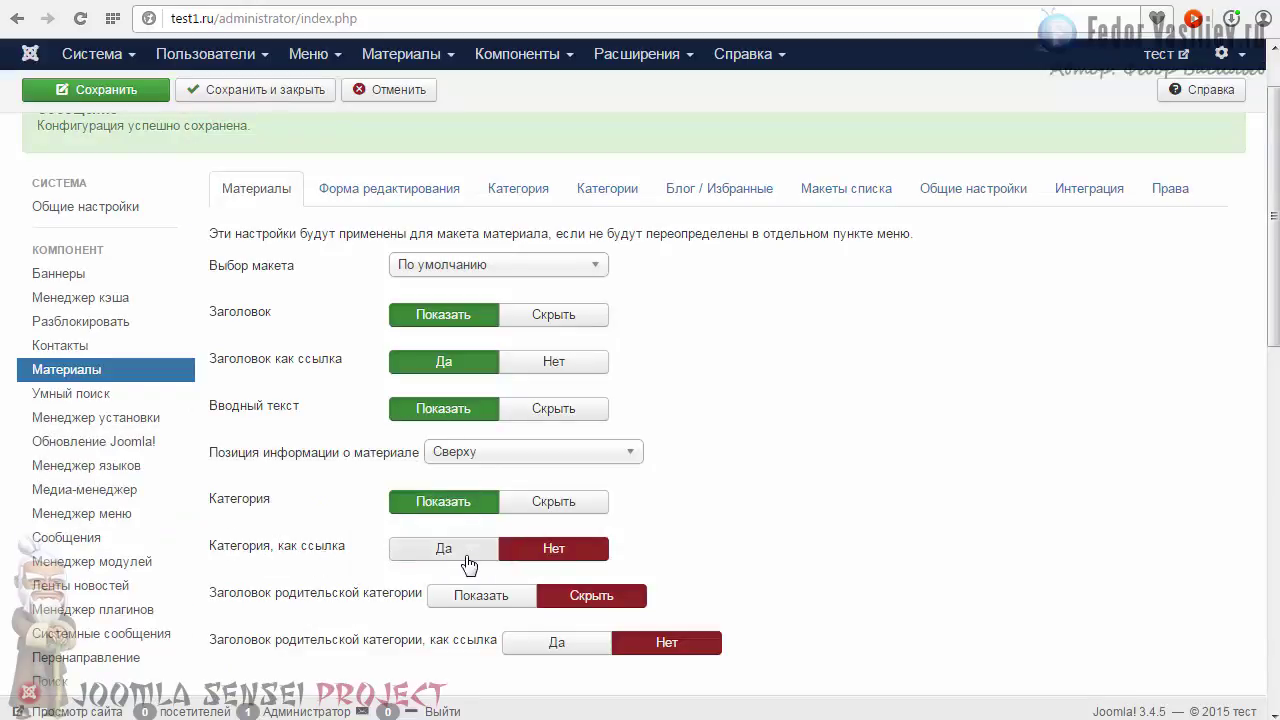
click(140, 92)
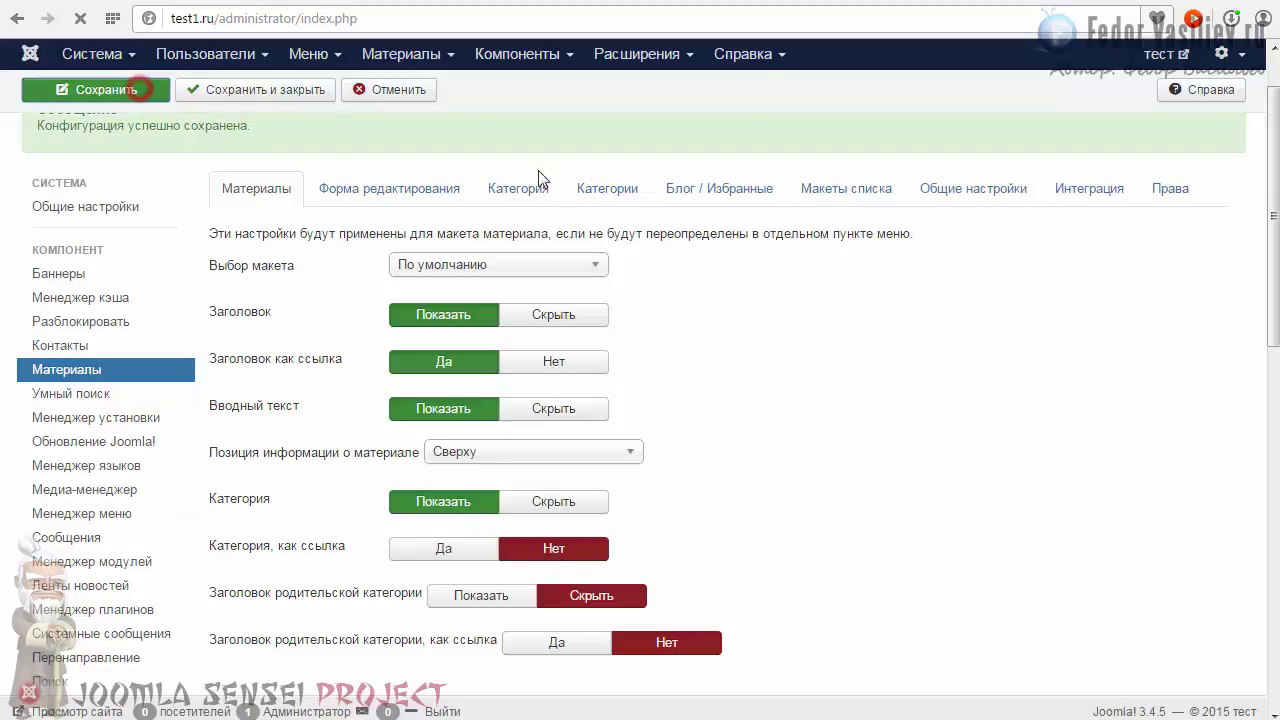
Reload the home page and check the category name in the V.4 article's details.
click(830, 2)
click(80, 18)
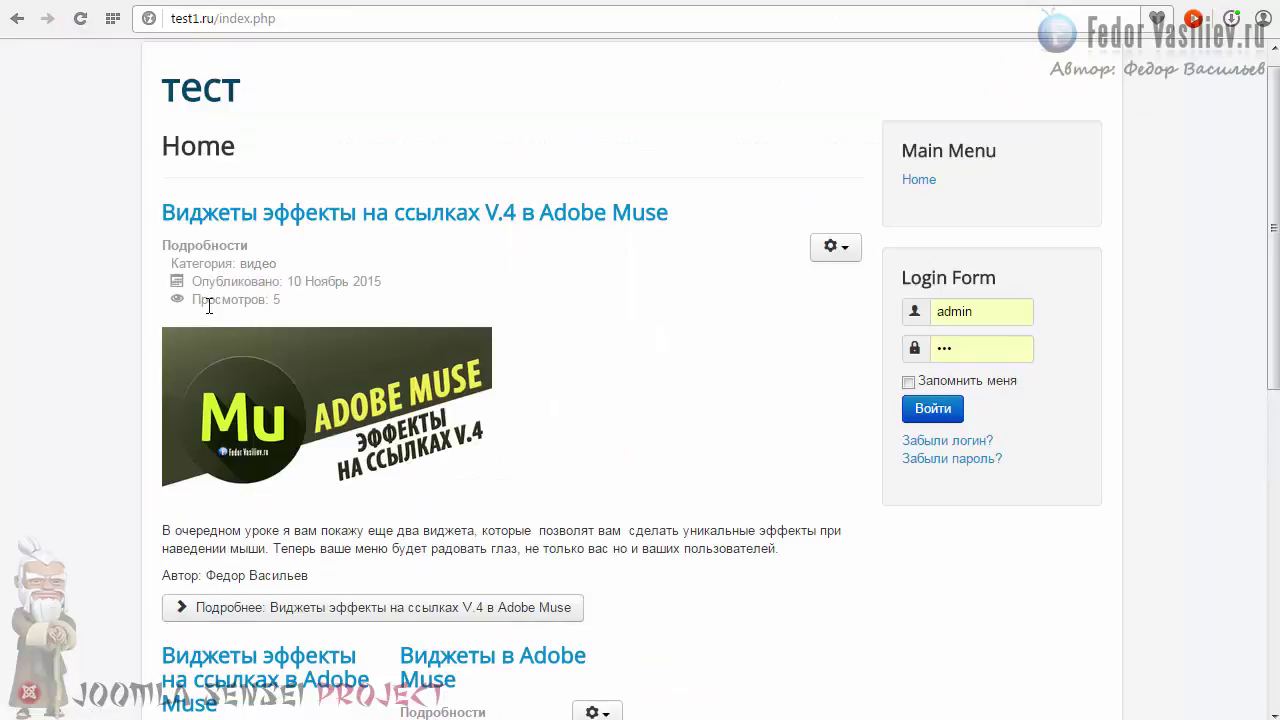
triple_click(256, 265)
click(323, 266)
Set Категория to Скрыть in the article manager's settings.
click(880, 2)
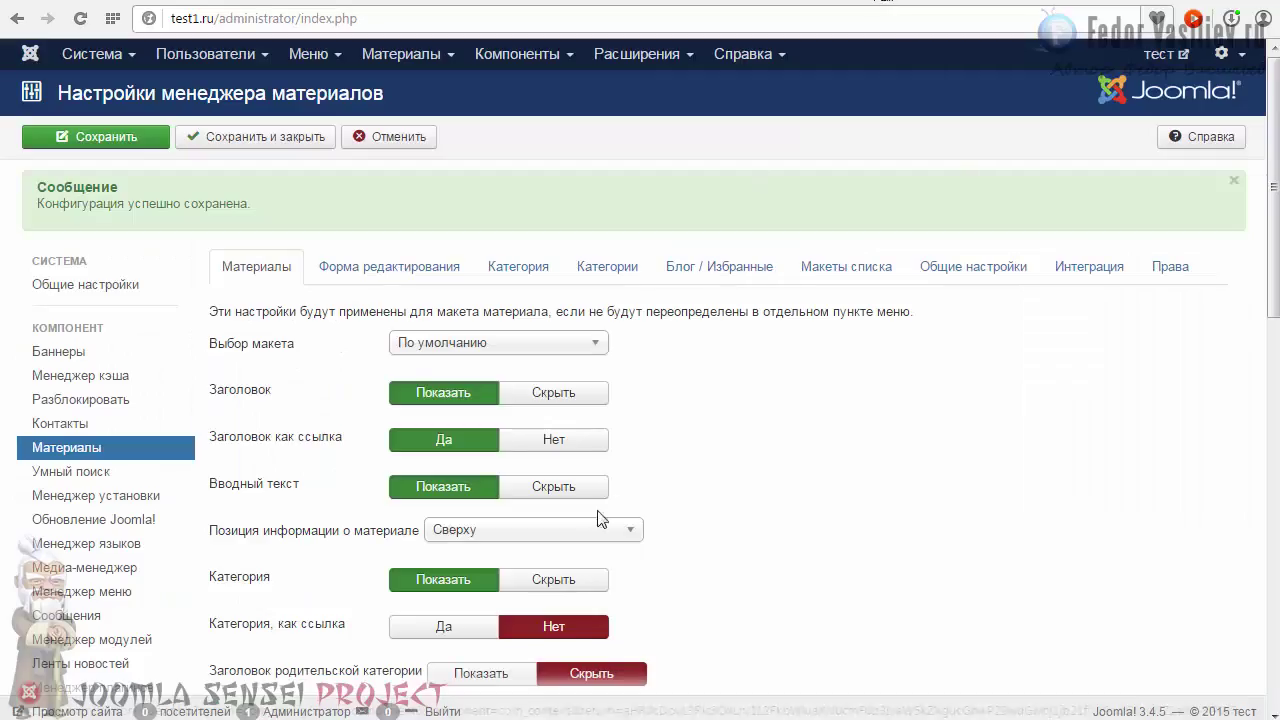
click(567, 579)
Look at the V.4 article's title on the home page, and review the settings Заголовок and "Заголовок как ссылка".
key(ctrl+Tab)
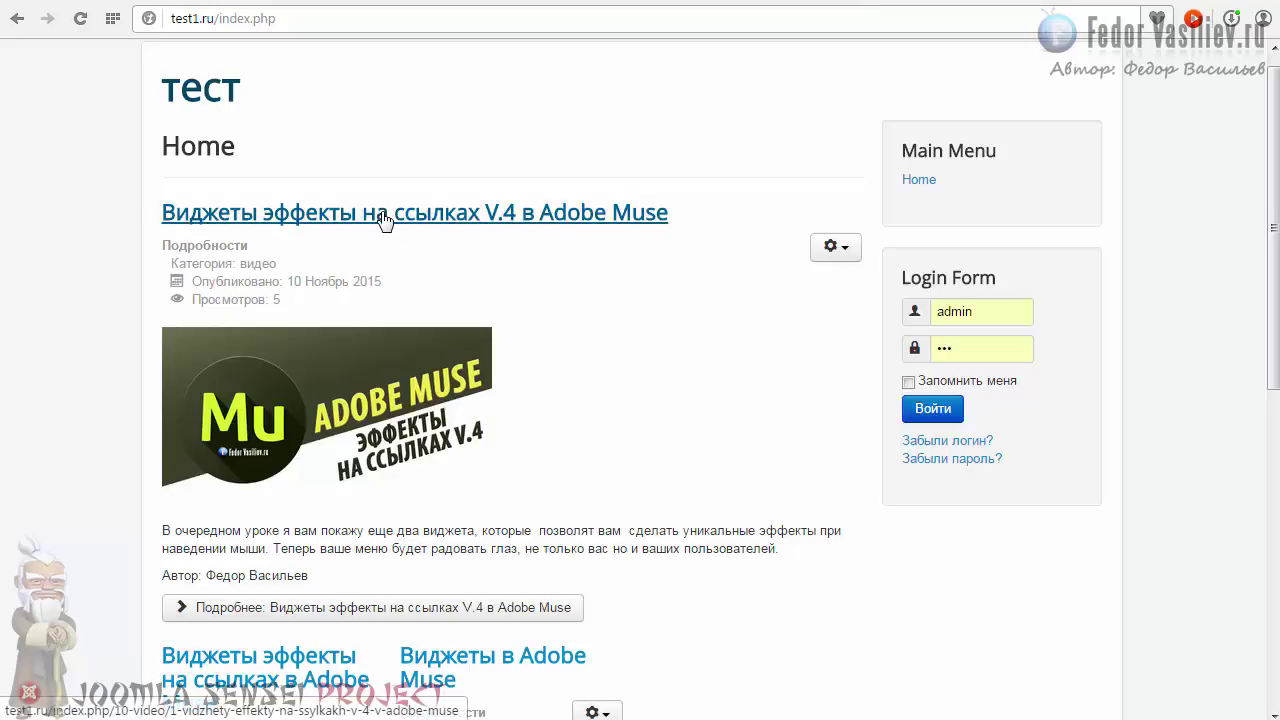
scroll(617, 240, down, 1)
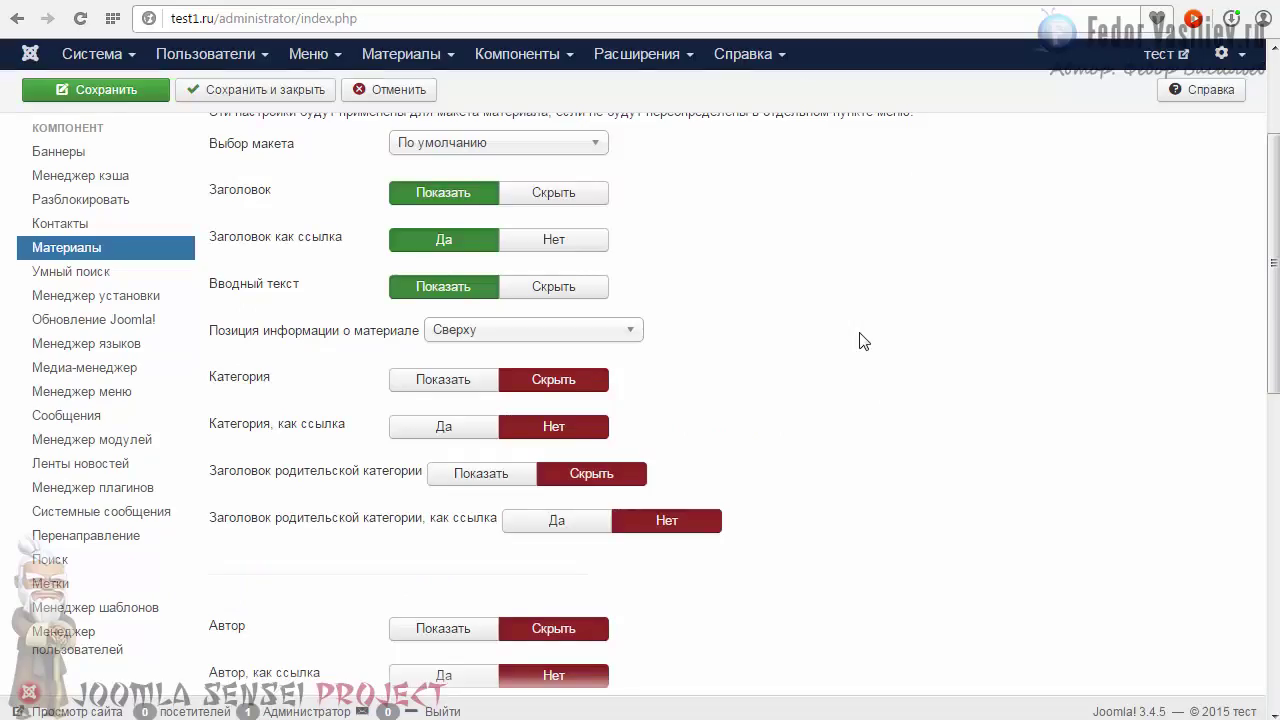
mouse_move(249, 193)
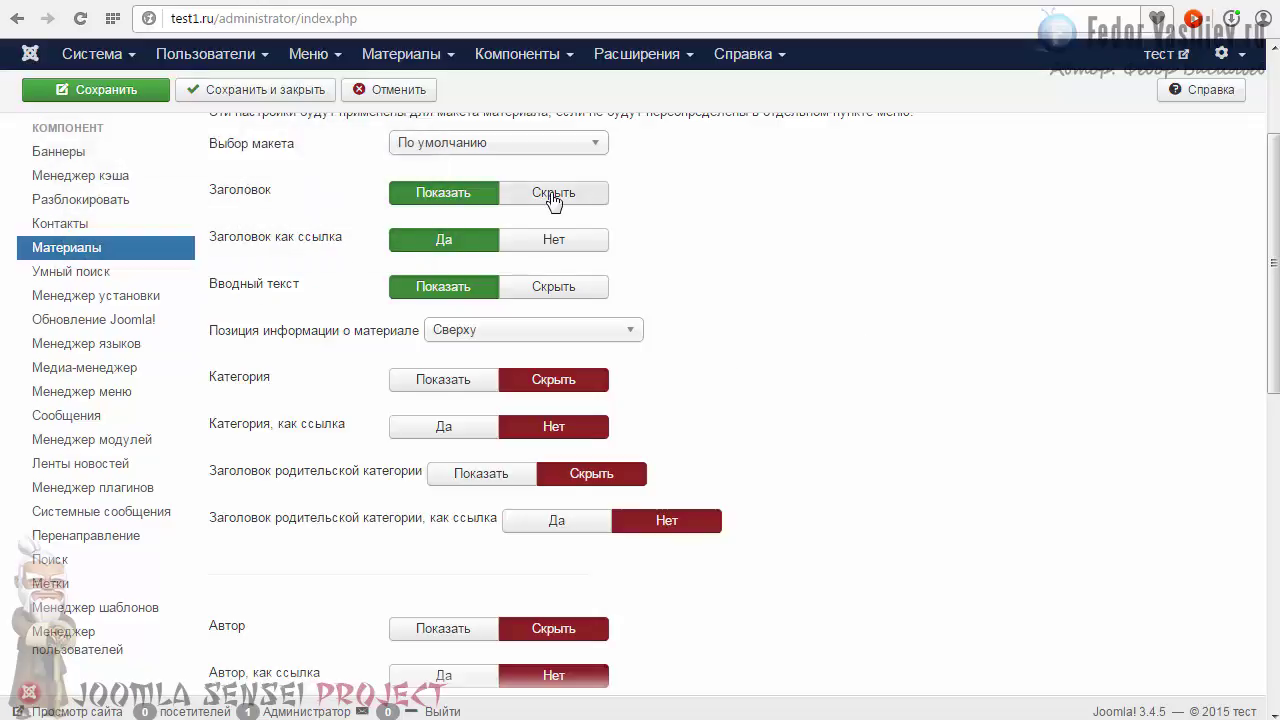
mouse_move(230, 244)
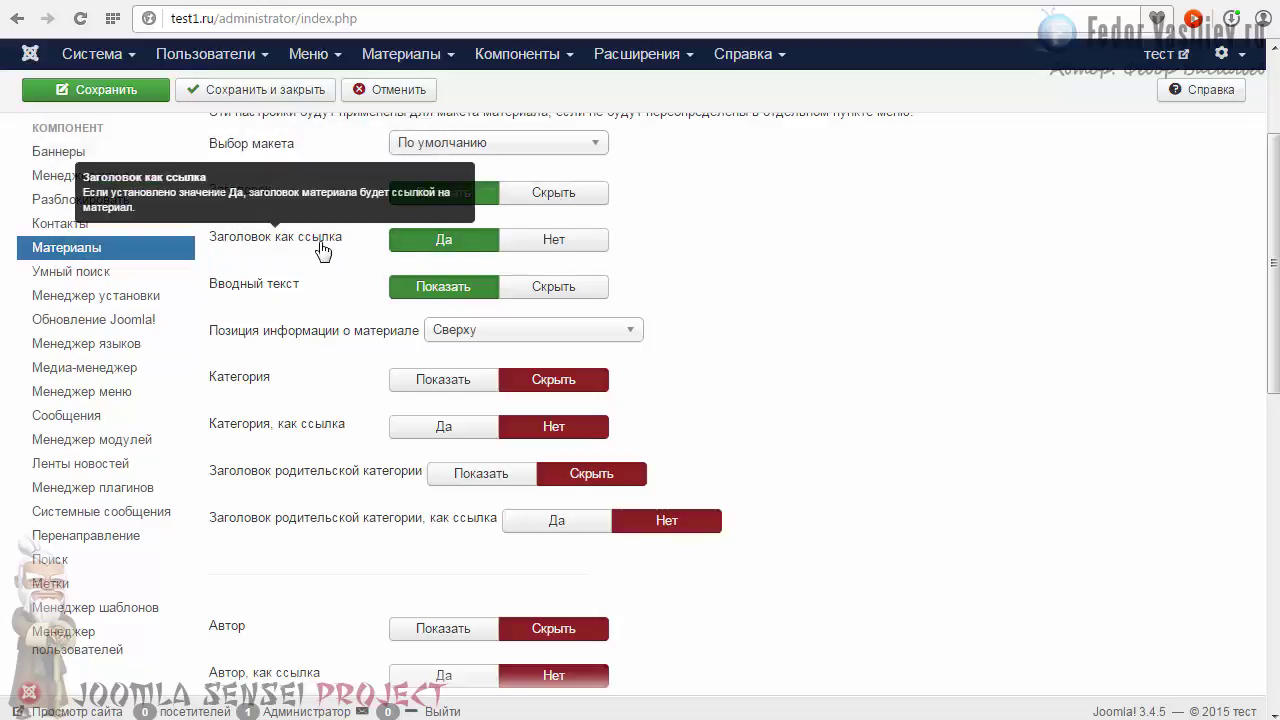
Set "Заголовок как ссылка" to Нет and "Дата публикации" to Скрыть in the article settings.
click(533, 241)
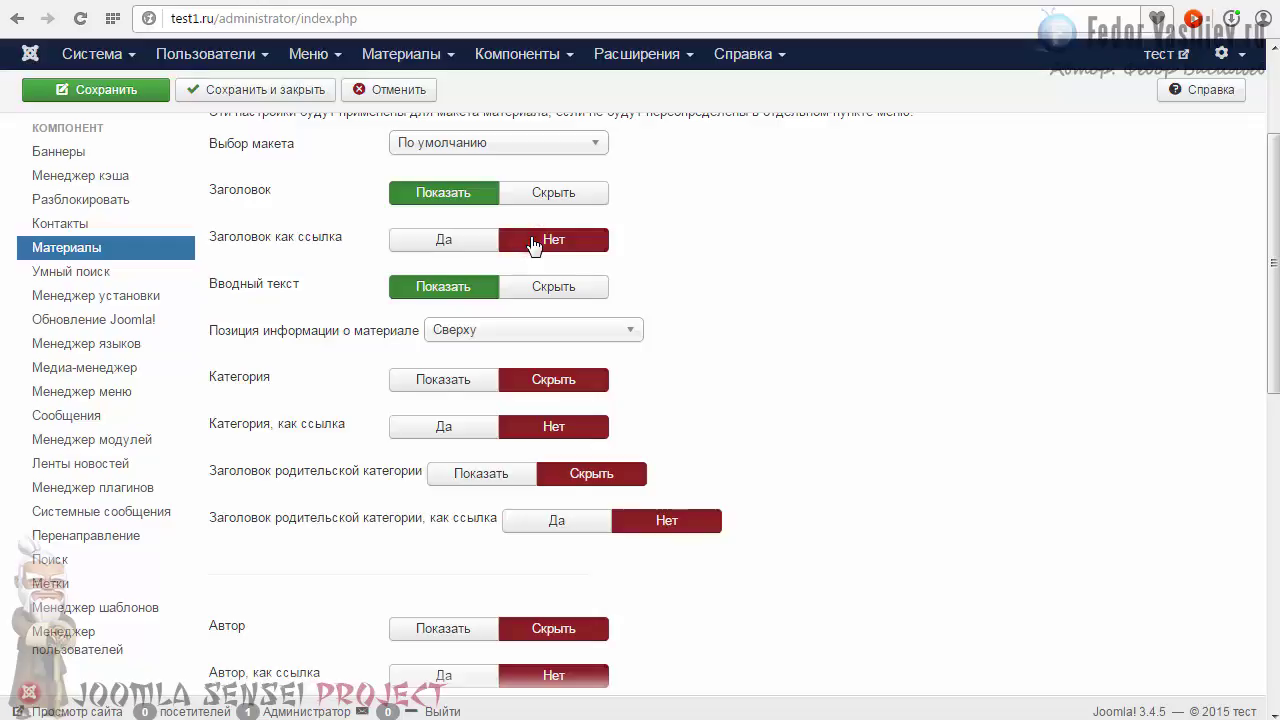
scroll(533, 244, down, 5)
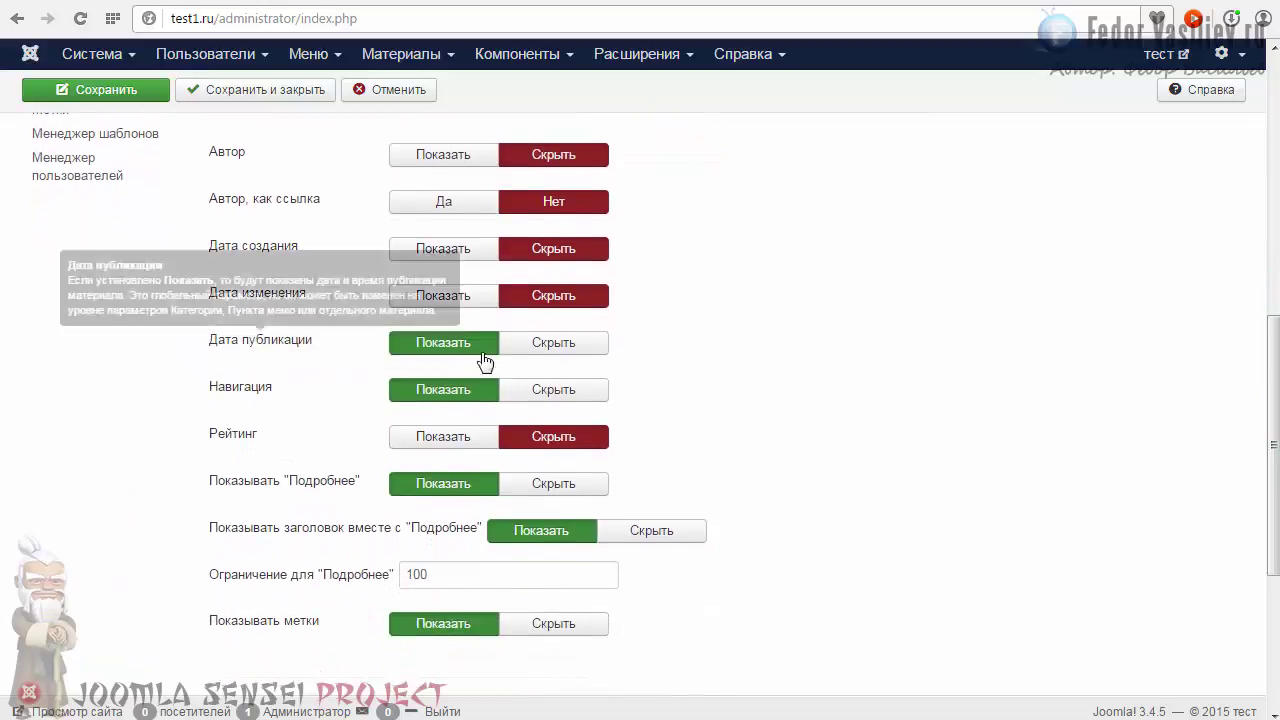
click(560, 350)
Set "Показывать заголовок вместе с "Подробнее"" to Скрыть and save the configuration.
scroll(600, 355, down, 1)
mouse_move(215, 437)
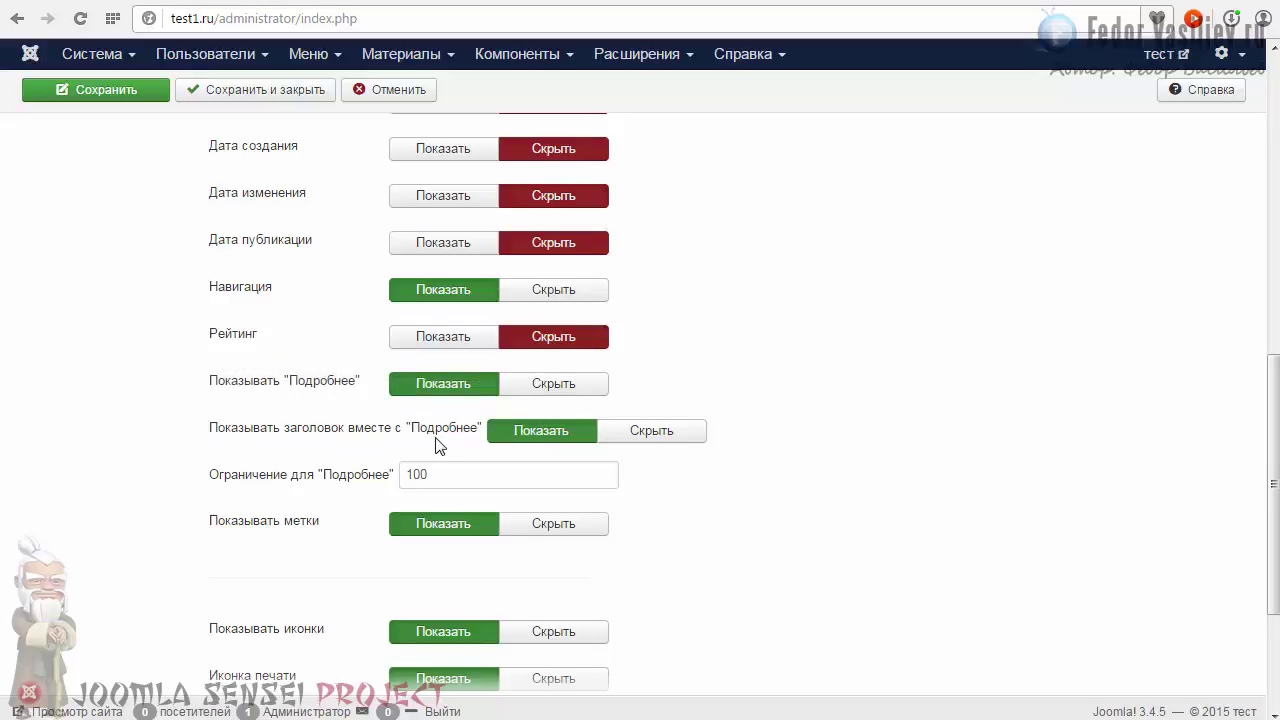
click(660, 436)
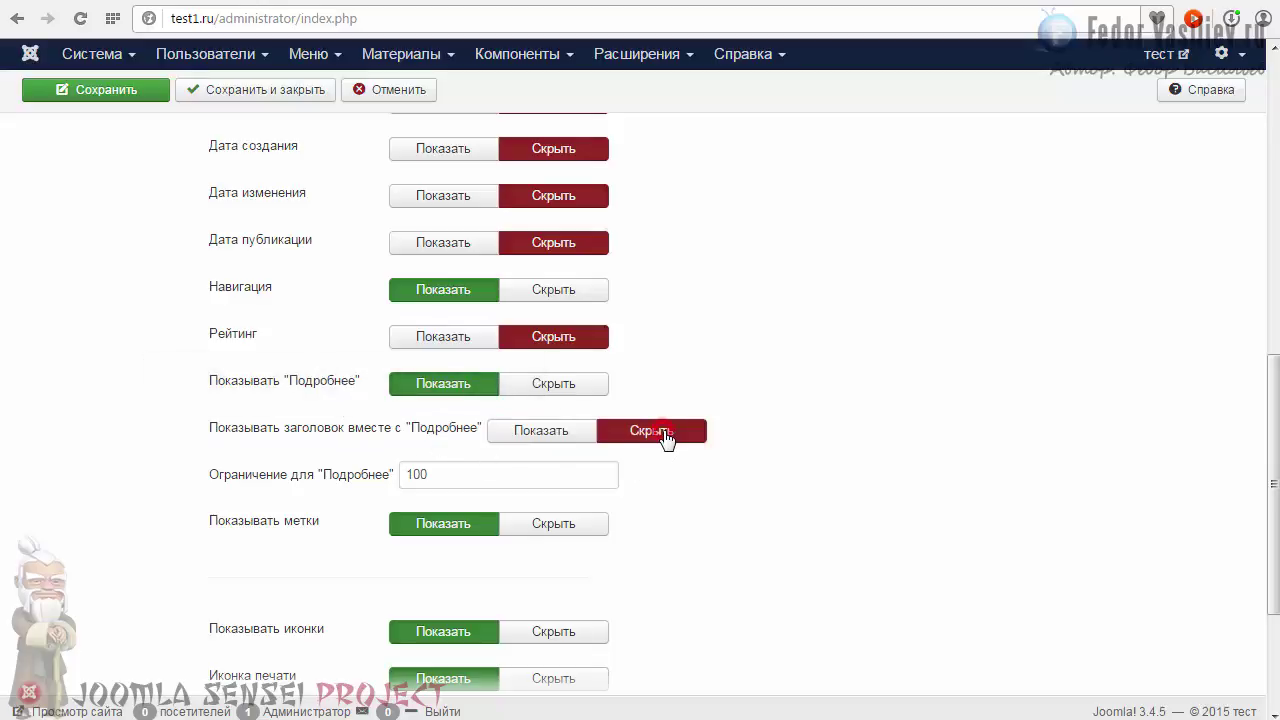
mouse_move(255, 395)
click(78, 96)
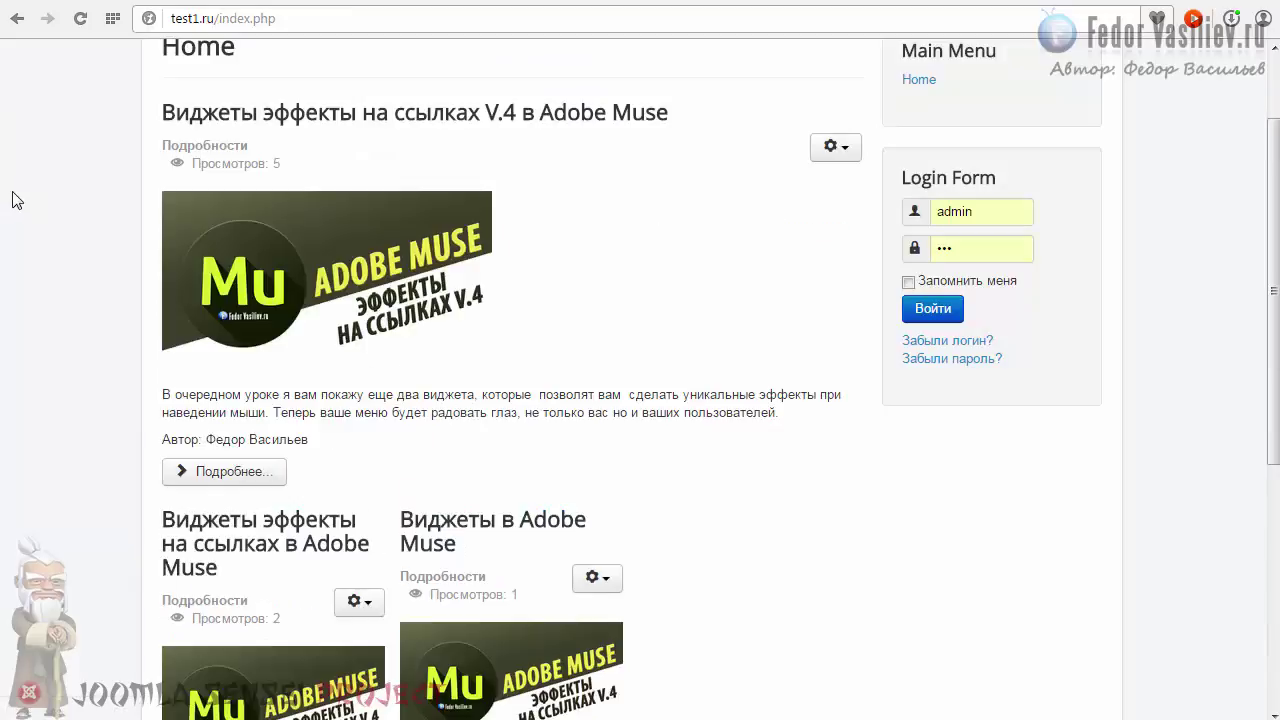
Check the V.4 article's title and details on the home page, and view its full version before returning.
scroll(165, 265, up, 2)
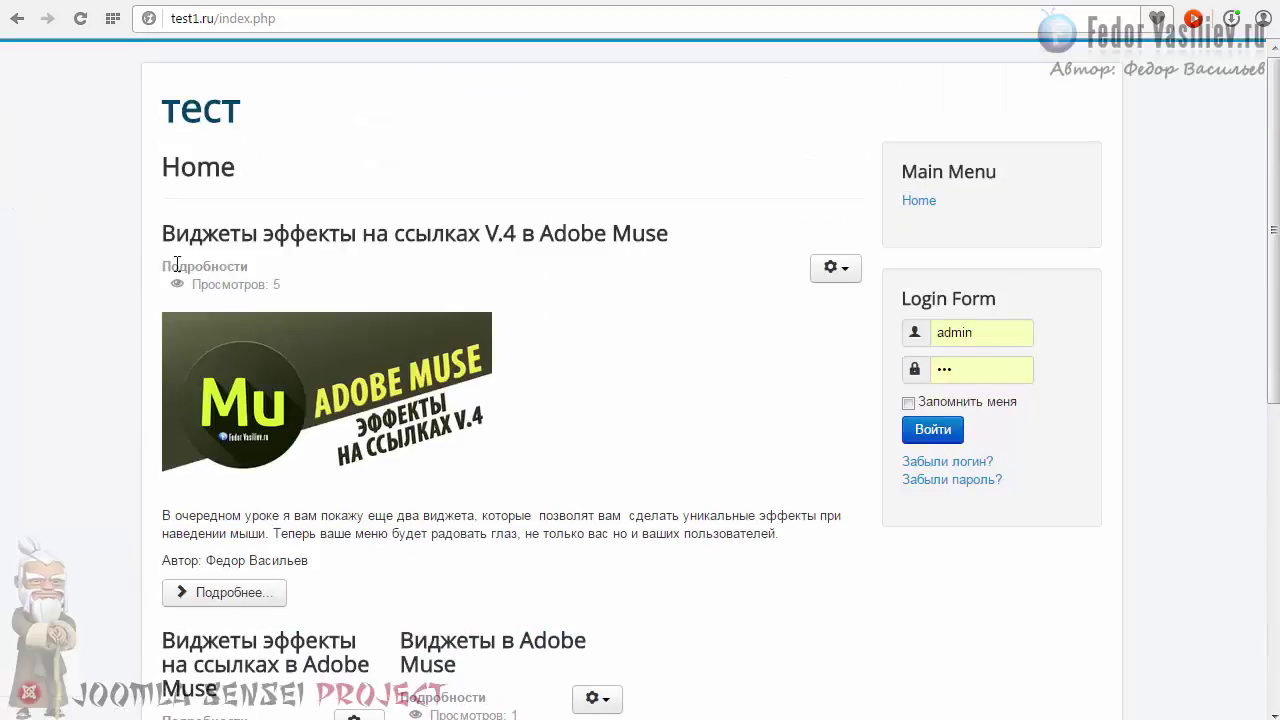
triple_click(296, 286)
click(317, 271)
scroll(205, 417, down, 2)
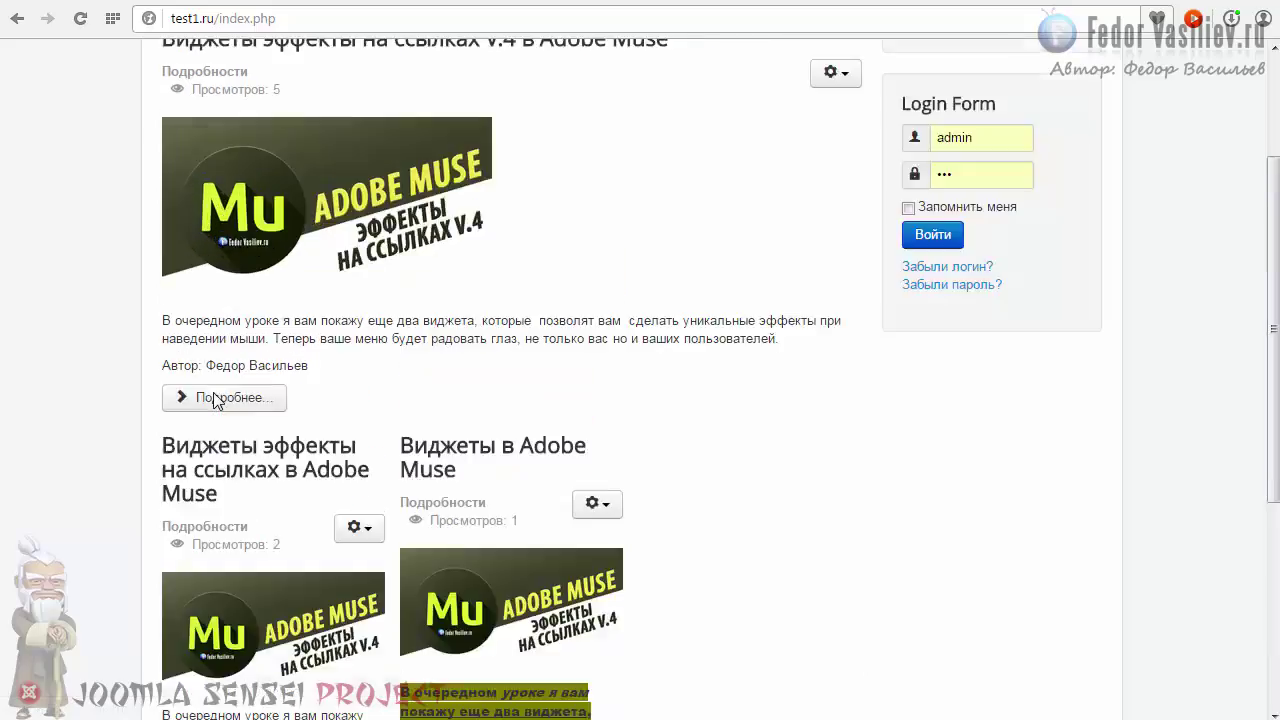
click(232, 393)
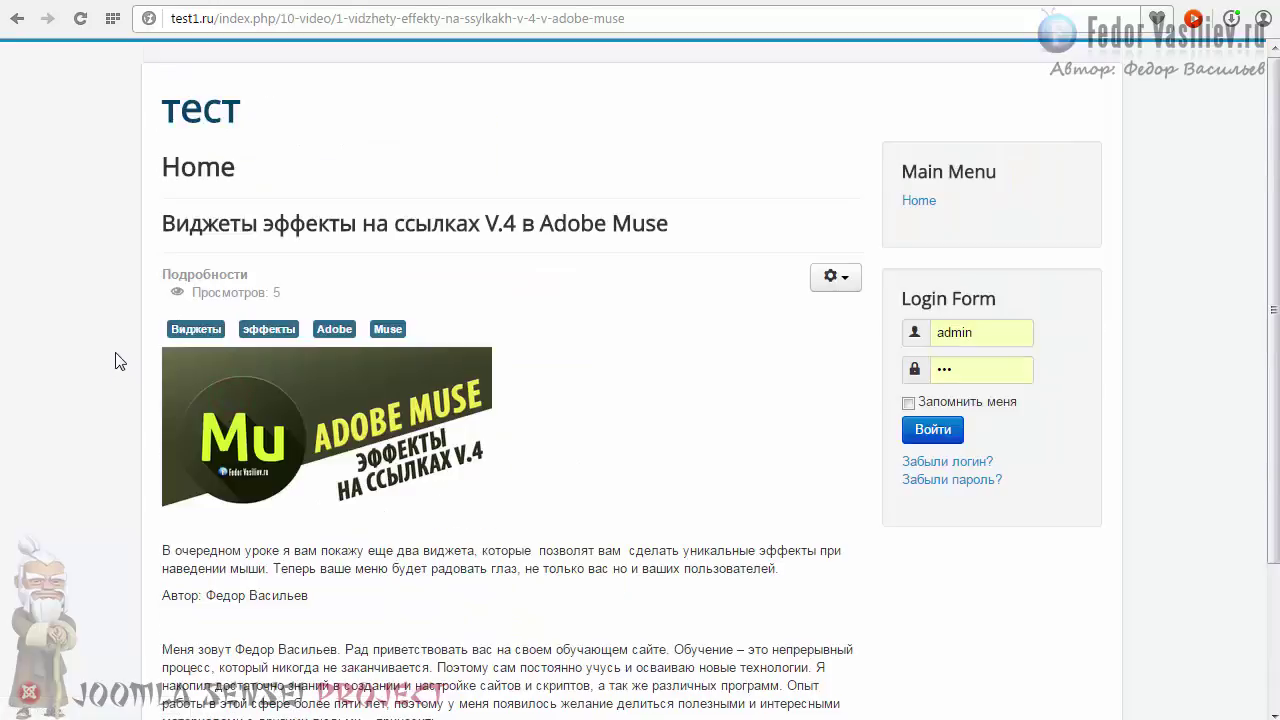
key(alt+Left)
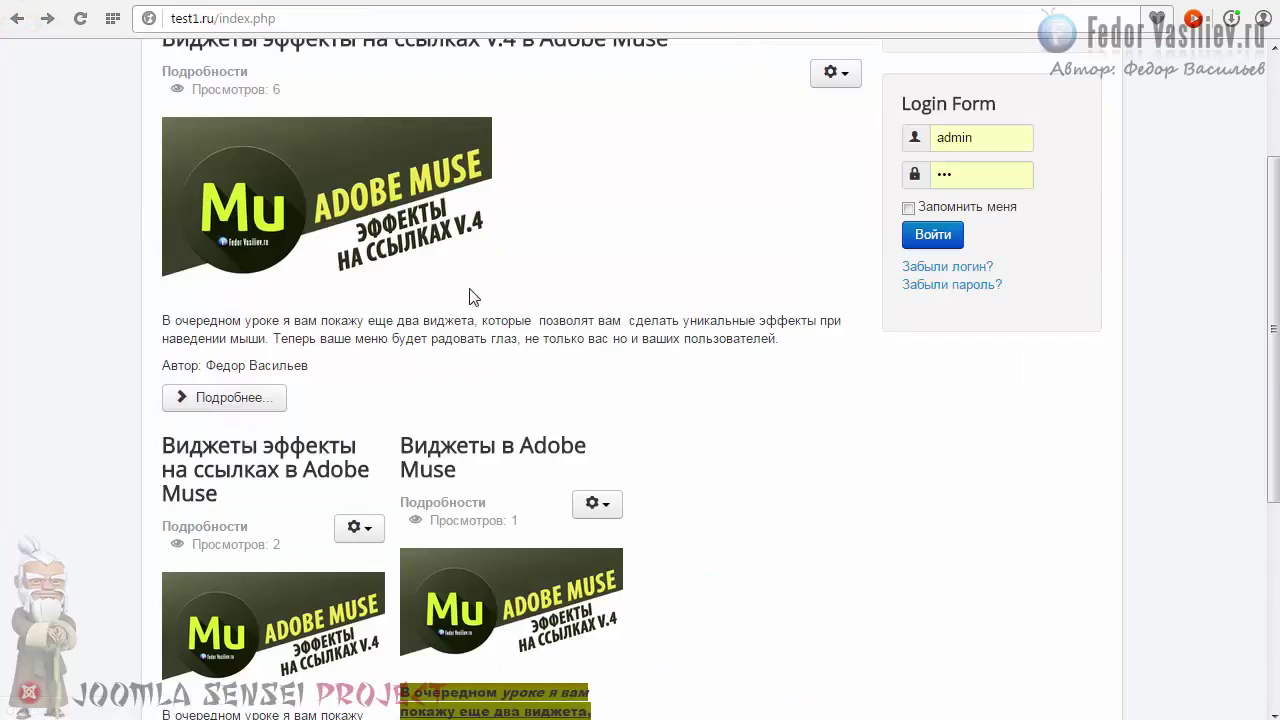
Reload the home page and look over the featured articles' titles and "Подробнее" links.
scroll(473, 297, down, 3)
key(F5)
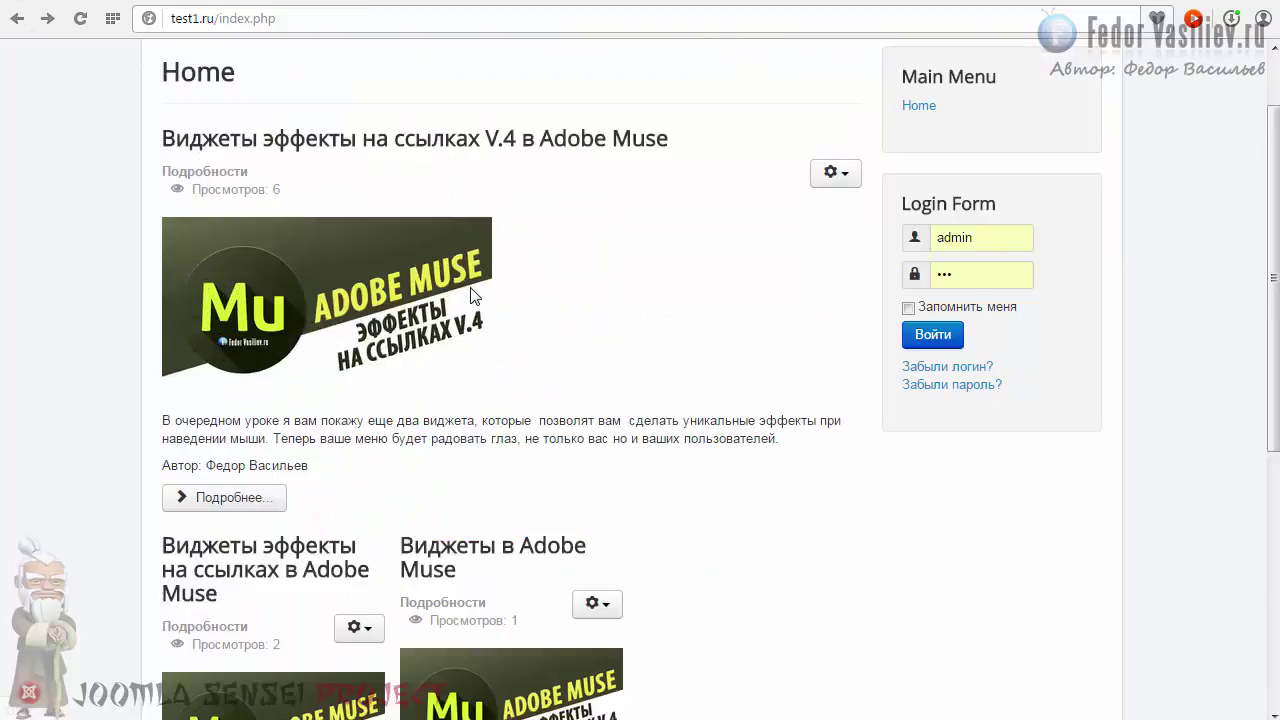
scroll(289, 316, down, 3)
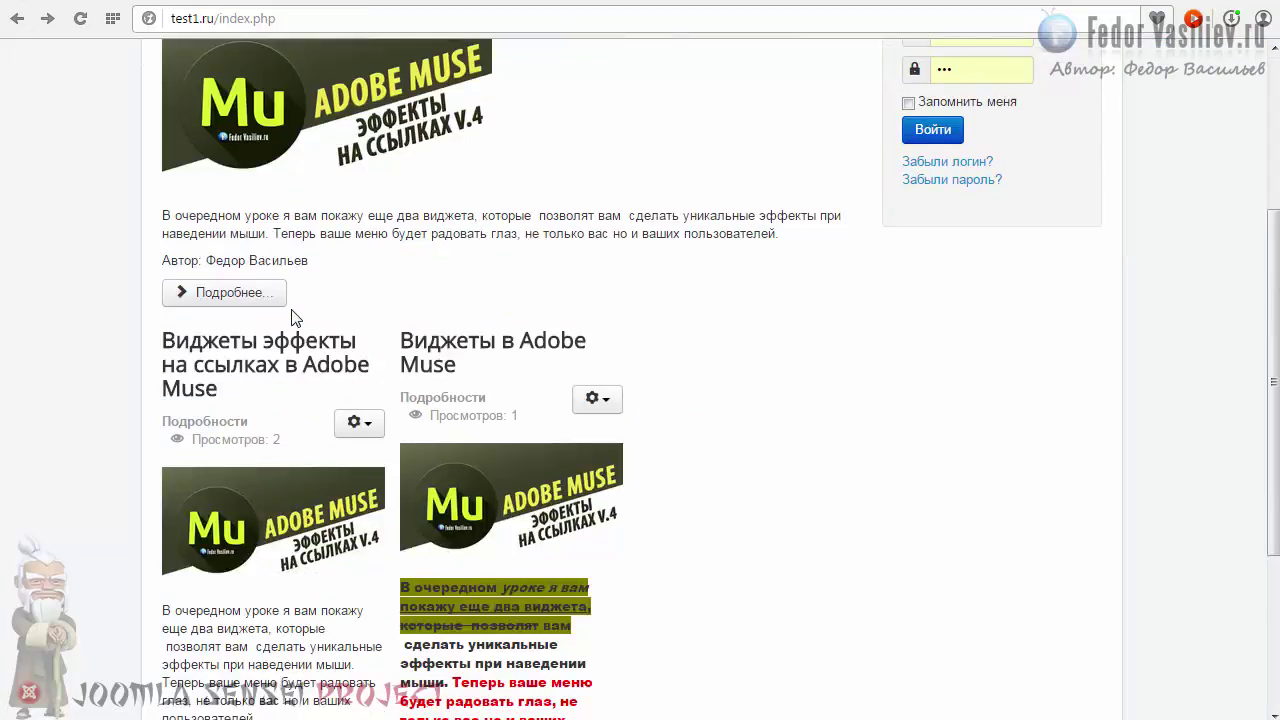
scroll(291, 318, up, 2)
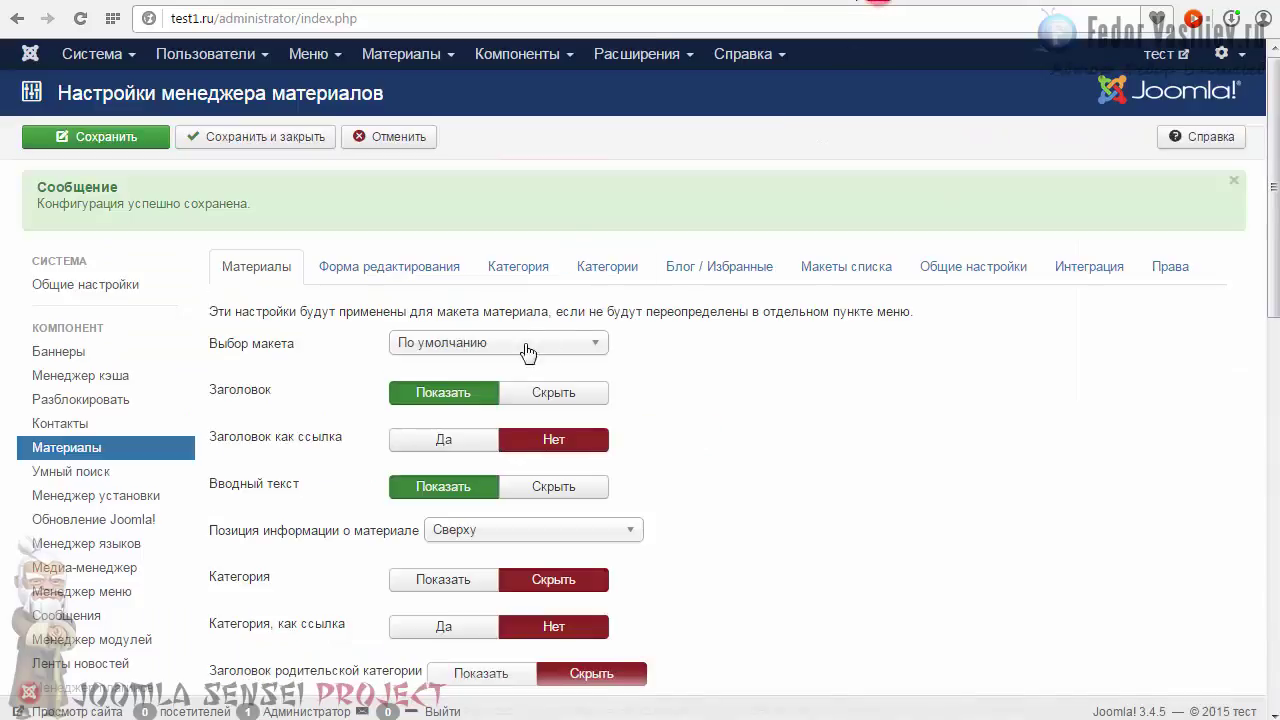
Review the article display settings from the author and date options through "Показывать метки".
scroll(648, 322, down, 2)
scroll(323, 251, down, 4)
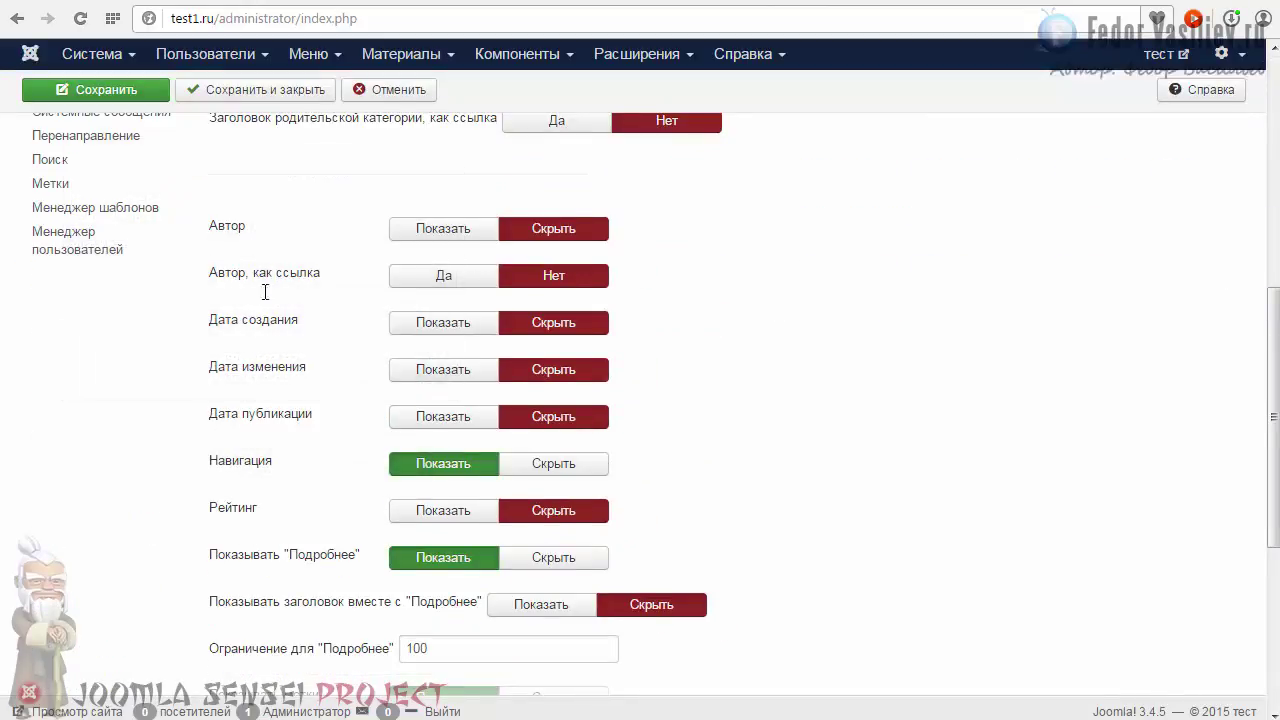
scroll(343, 397, down, 1)
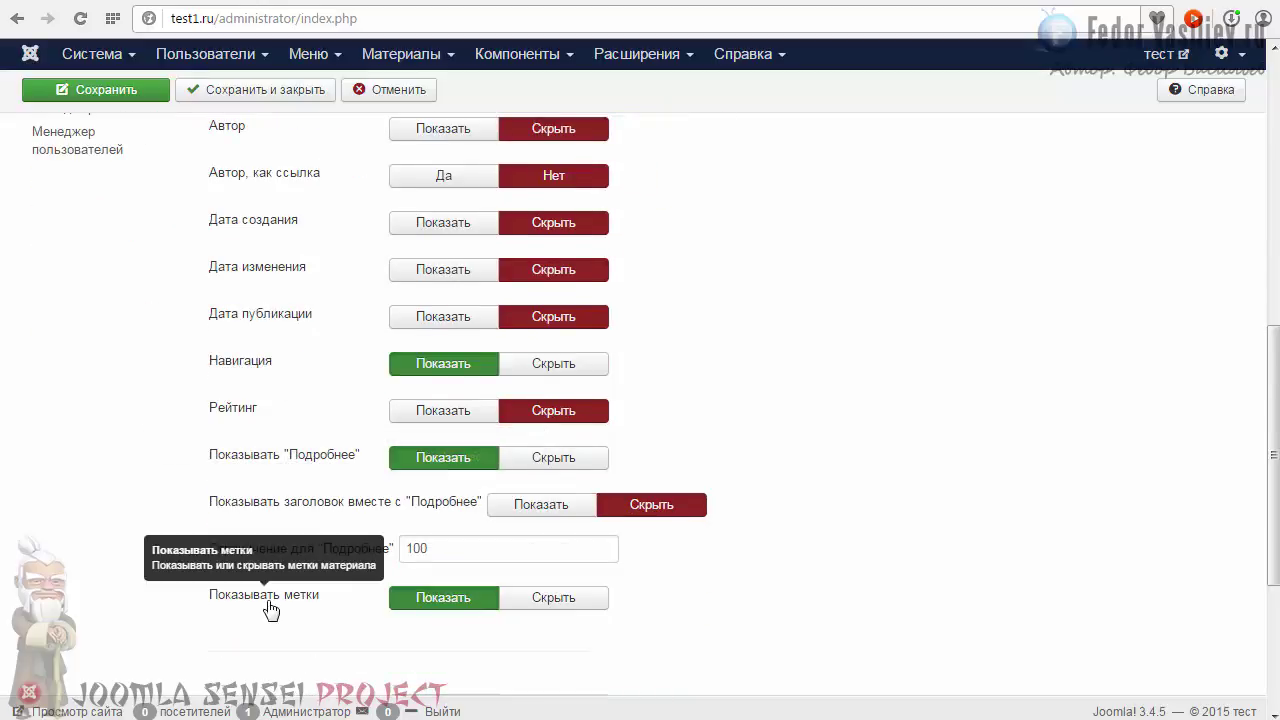
mouse_move(249, 610)
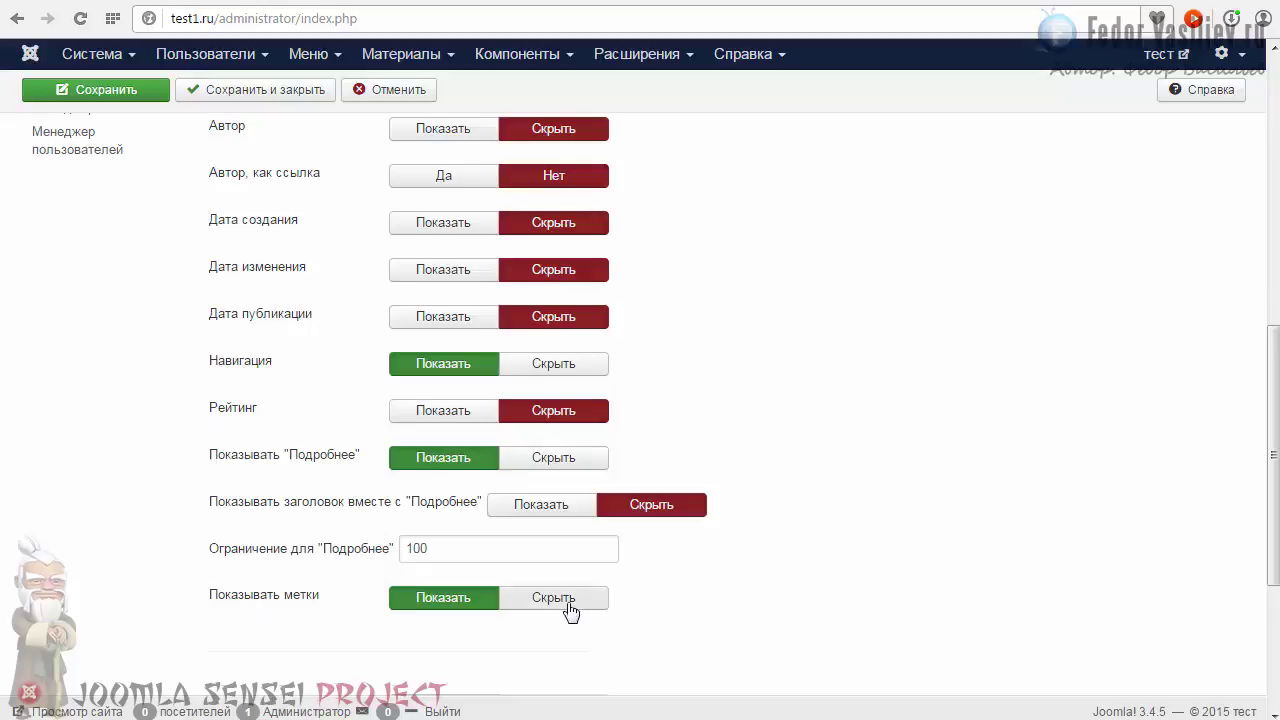
scroll(554, 609, down, 3)
scroll(557, 602, up, 1)
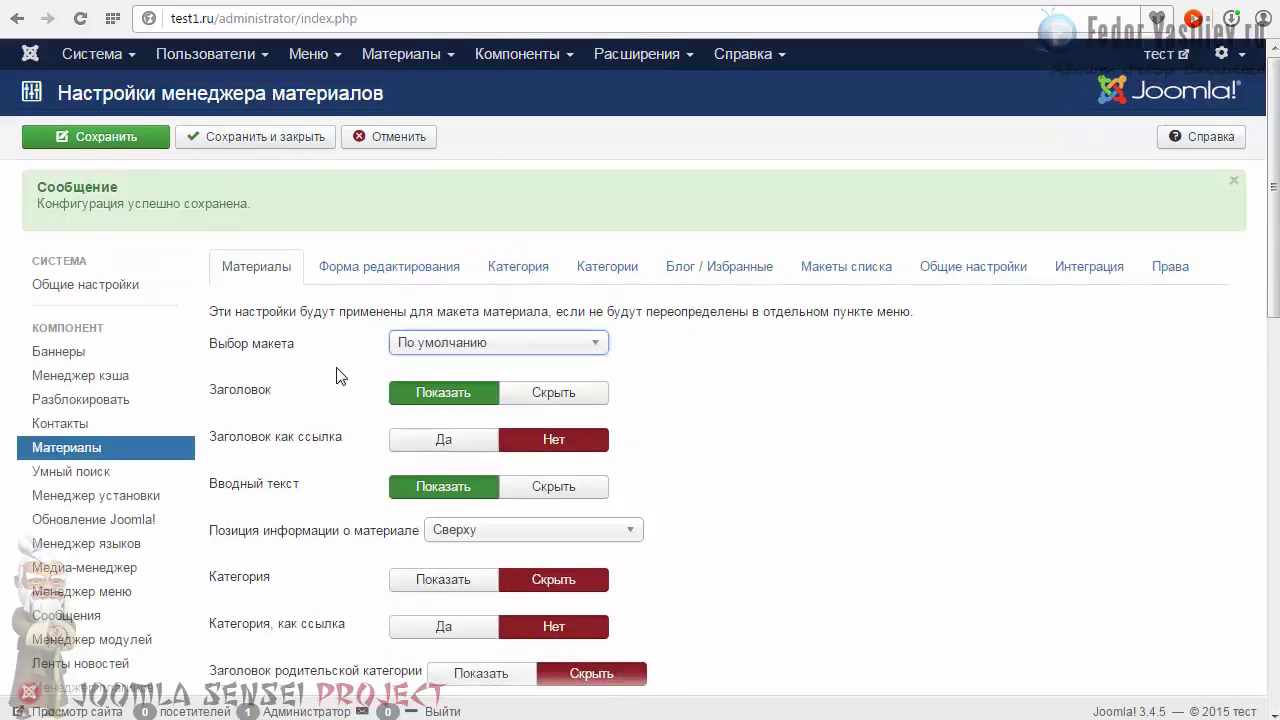
Review the article manager's settings for the editing form, including the link windows and image alignment.
click(358, 272)
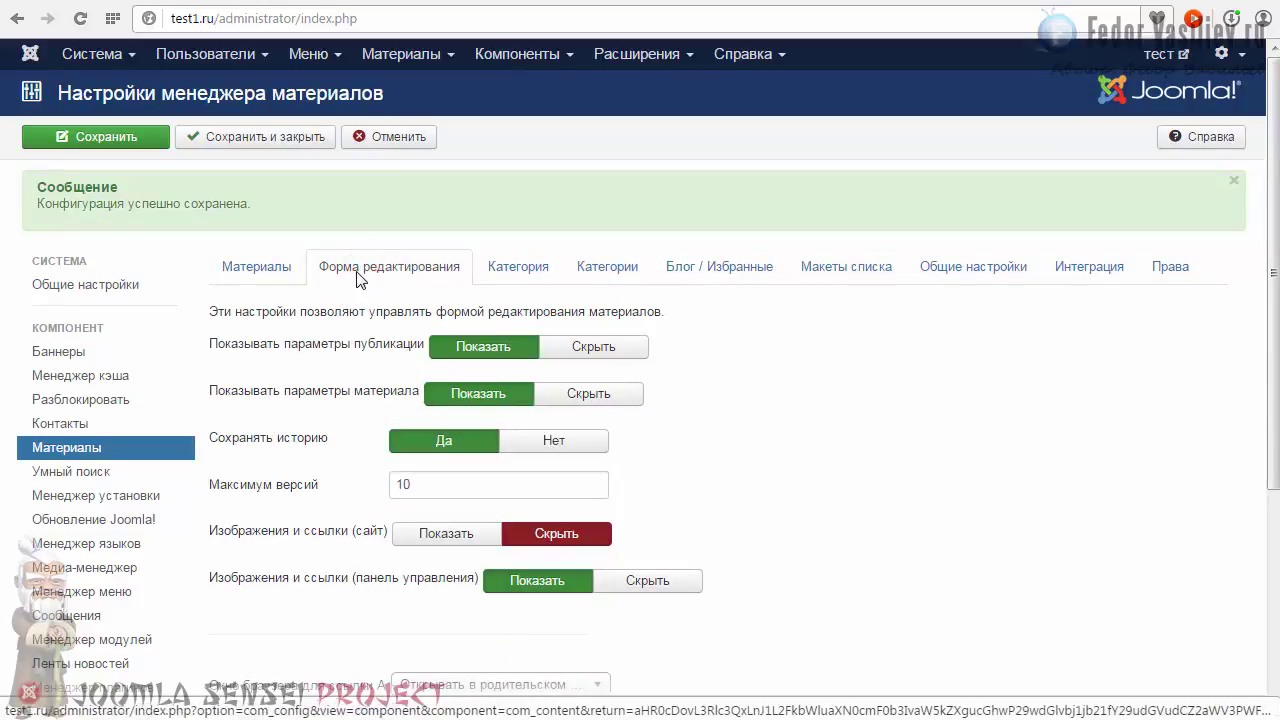
scroll(457, 366, down, 4)
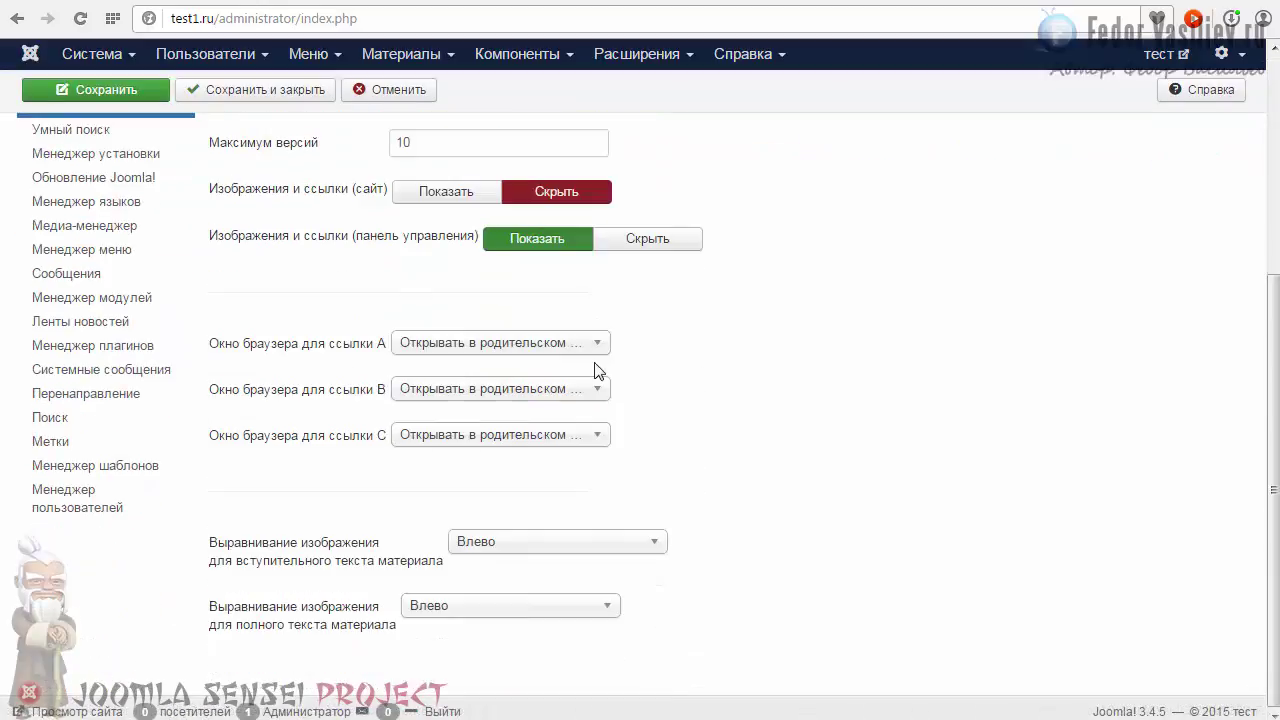
scroll(686, 371, up, 5)
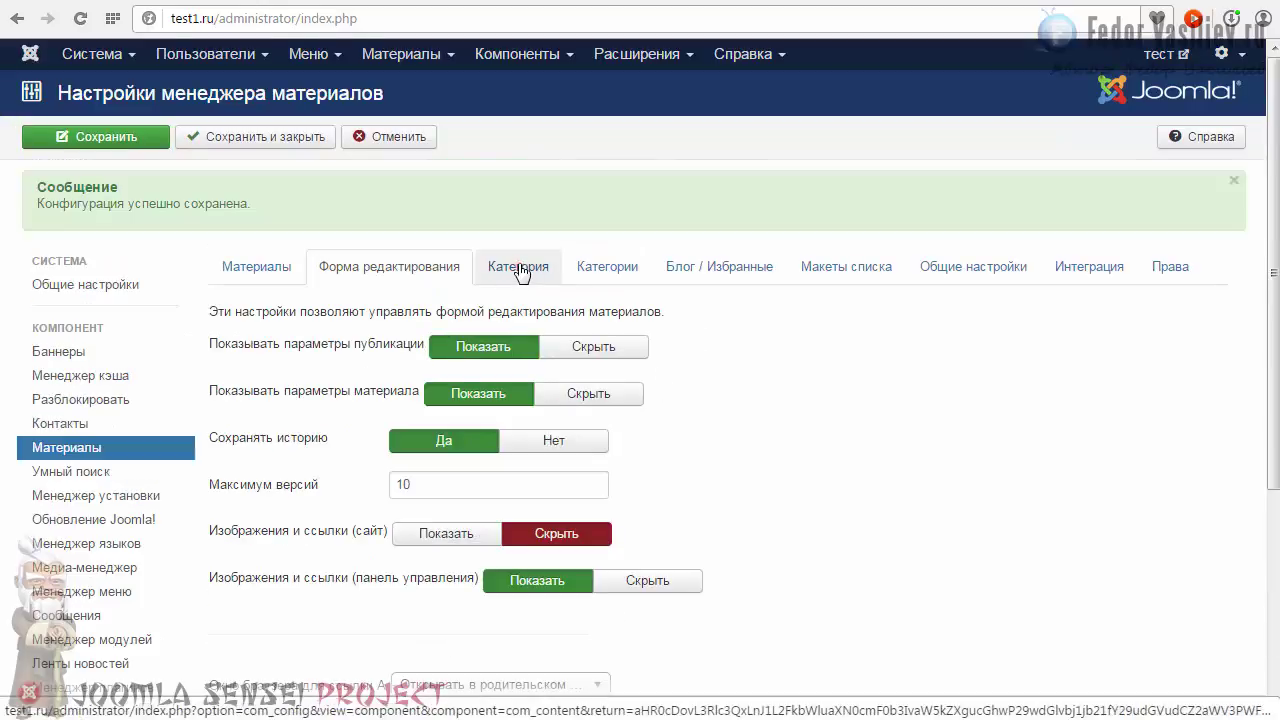
Set the category layout "Выбор макета" to Список and save the configuration.
click(519, 270)
scroll(723, 348, down, 2)
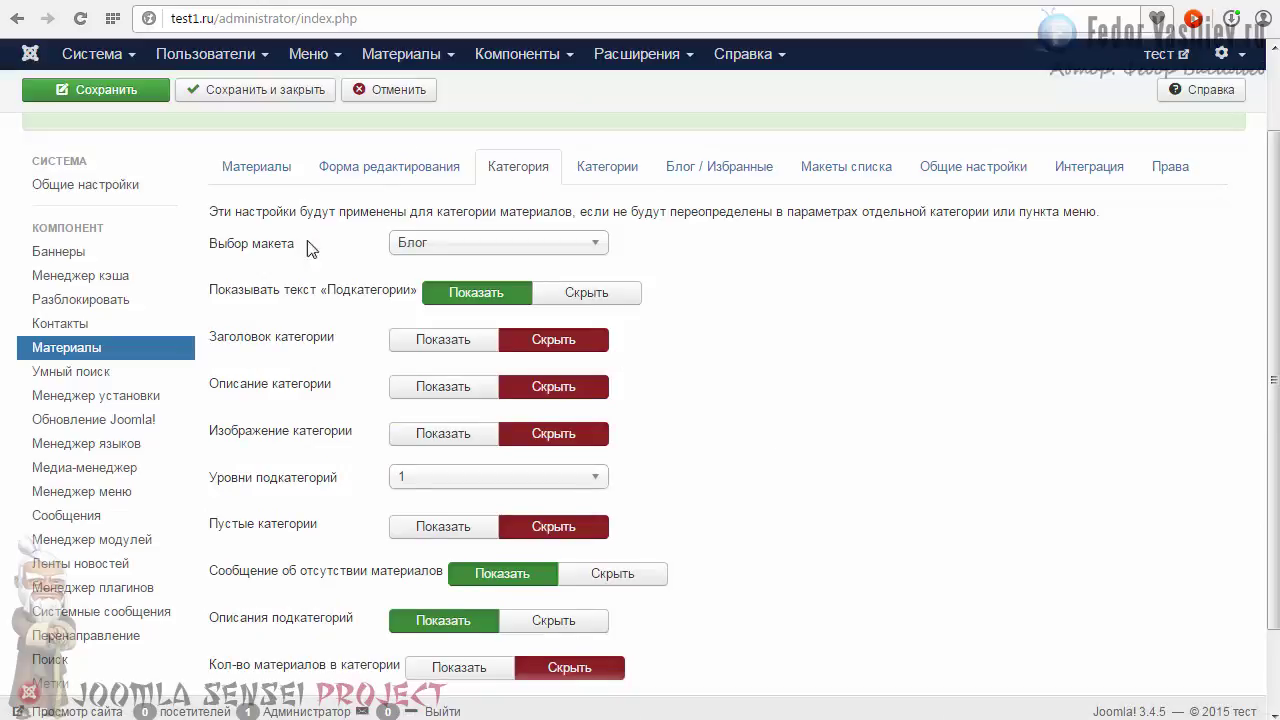
click(408, 247)
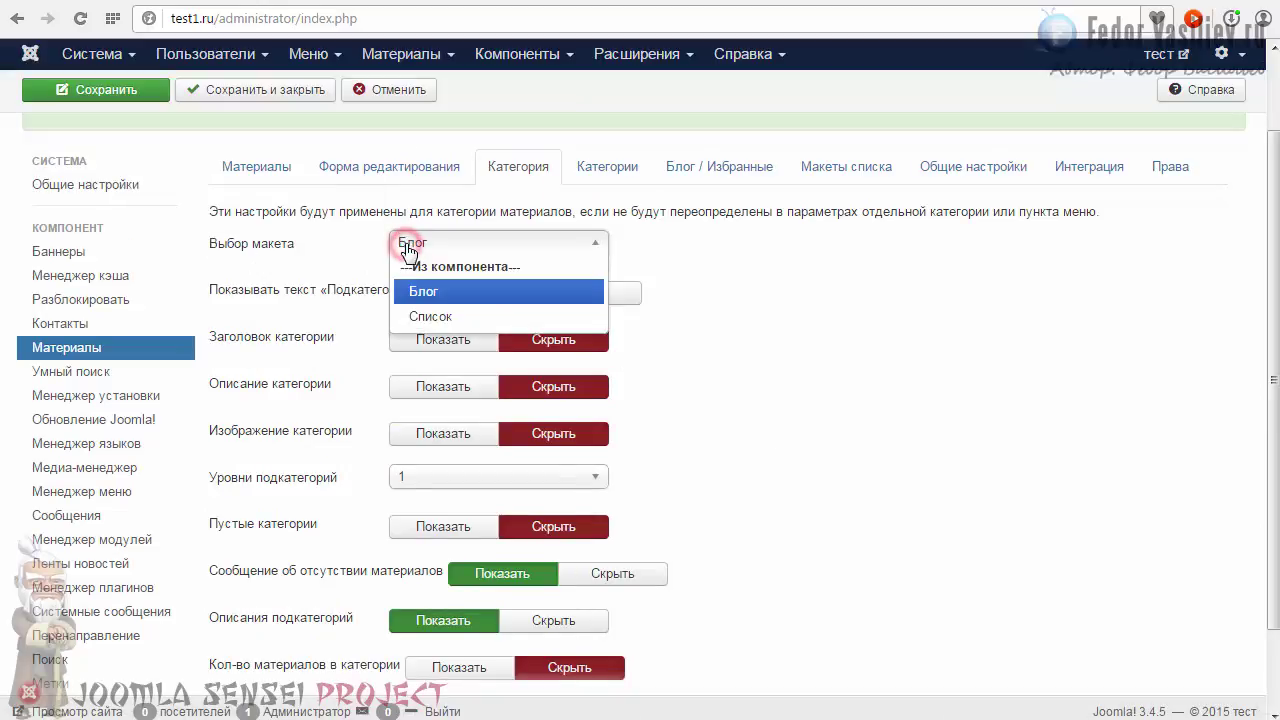
click(428, 318)
click(100, 89)
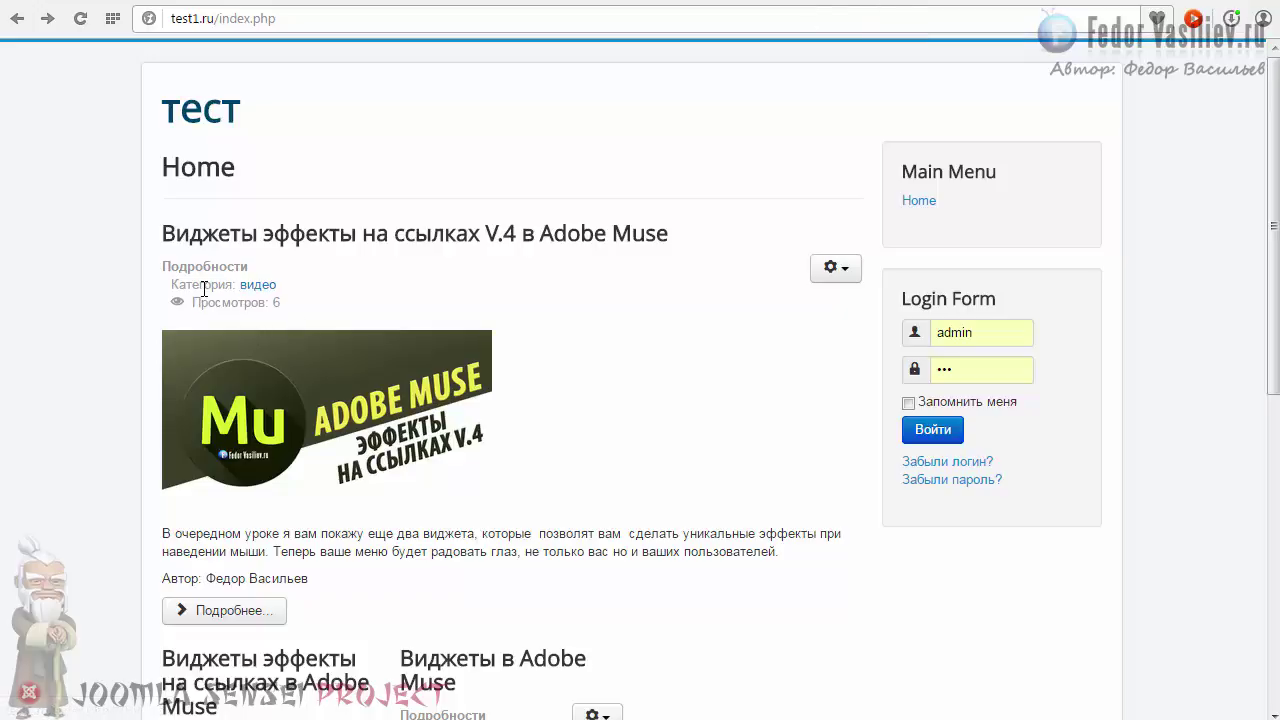
Open the видео category from the V.4 article's details on the home page, and view the article listed there.
scroll(305, 344, down, 4)
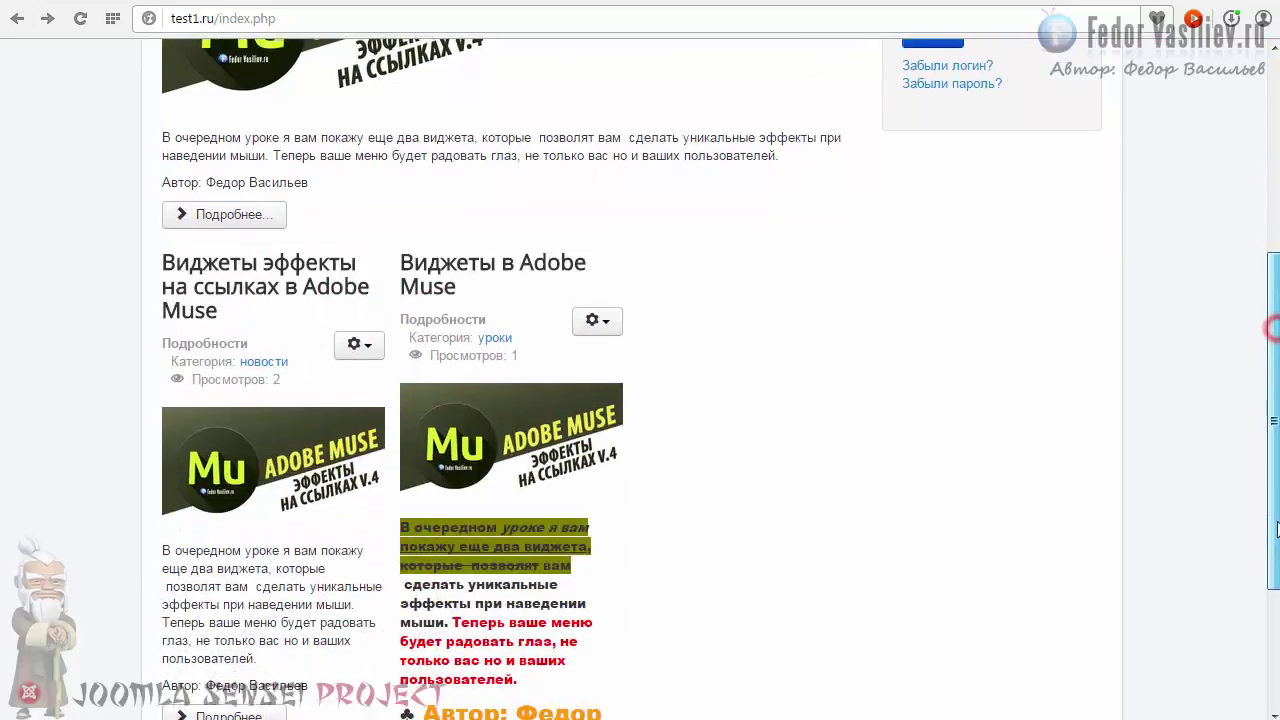
scroll(305, 257, up, 3)
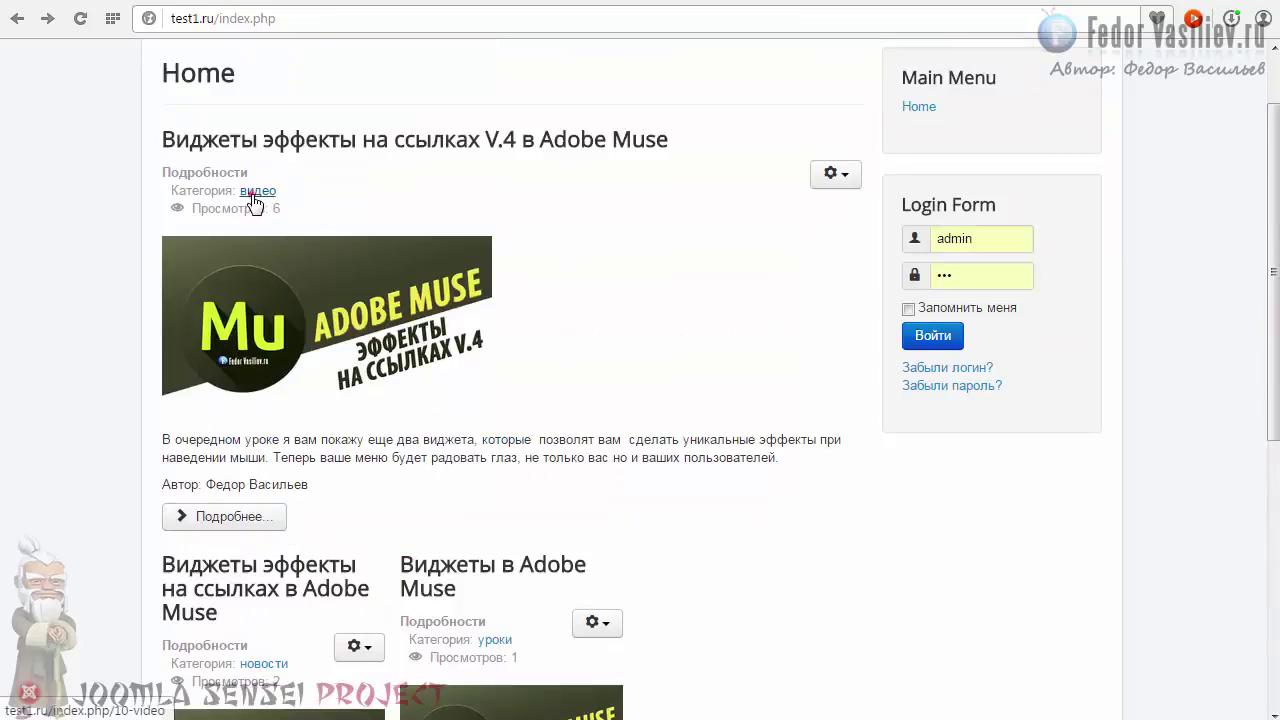
click(252, 192)
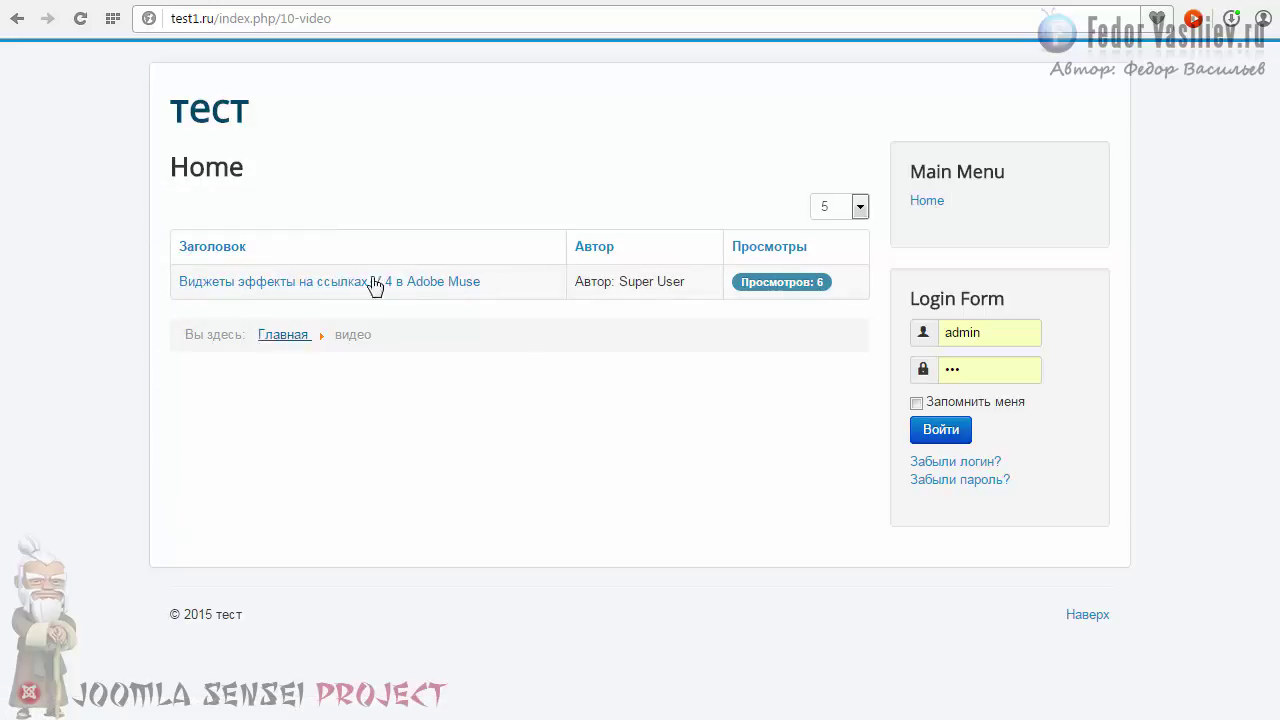
click(355, 281)
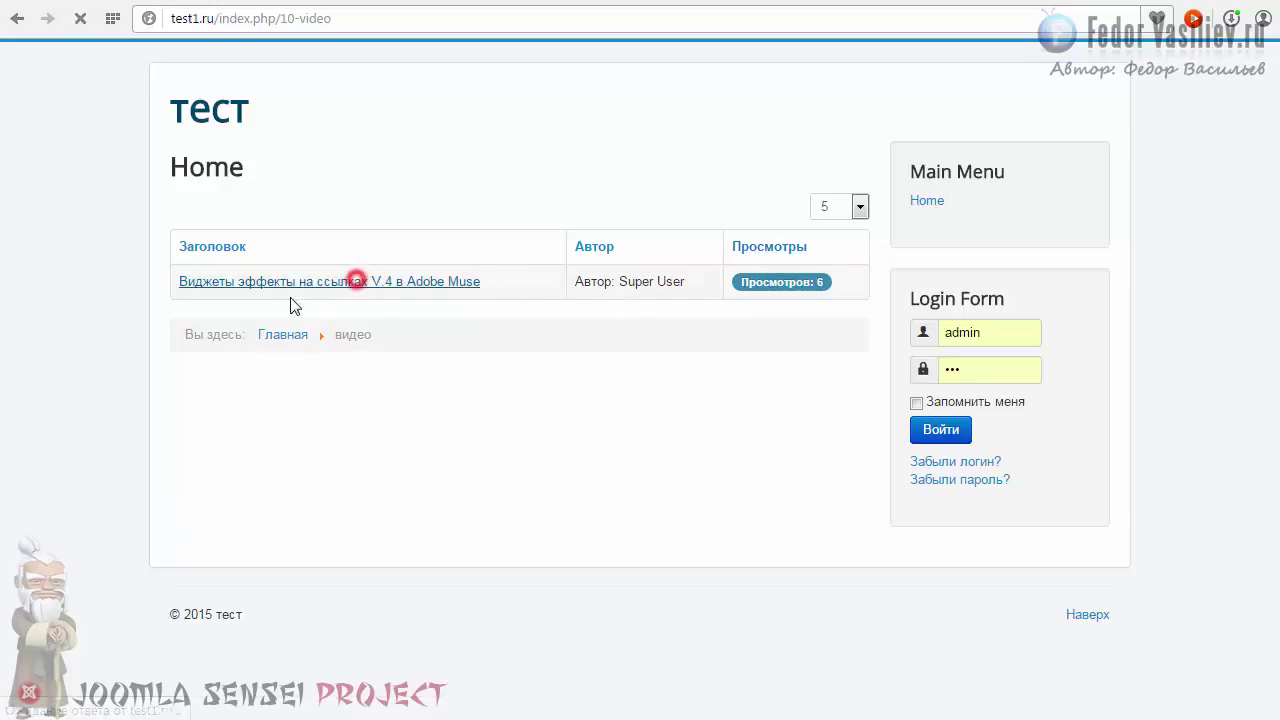
scroll(235, 291, down, 3)
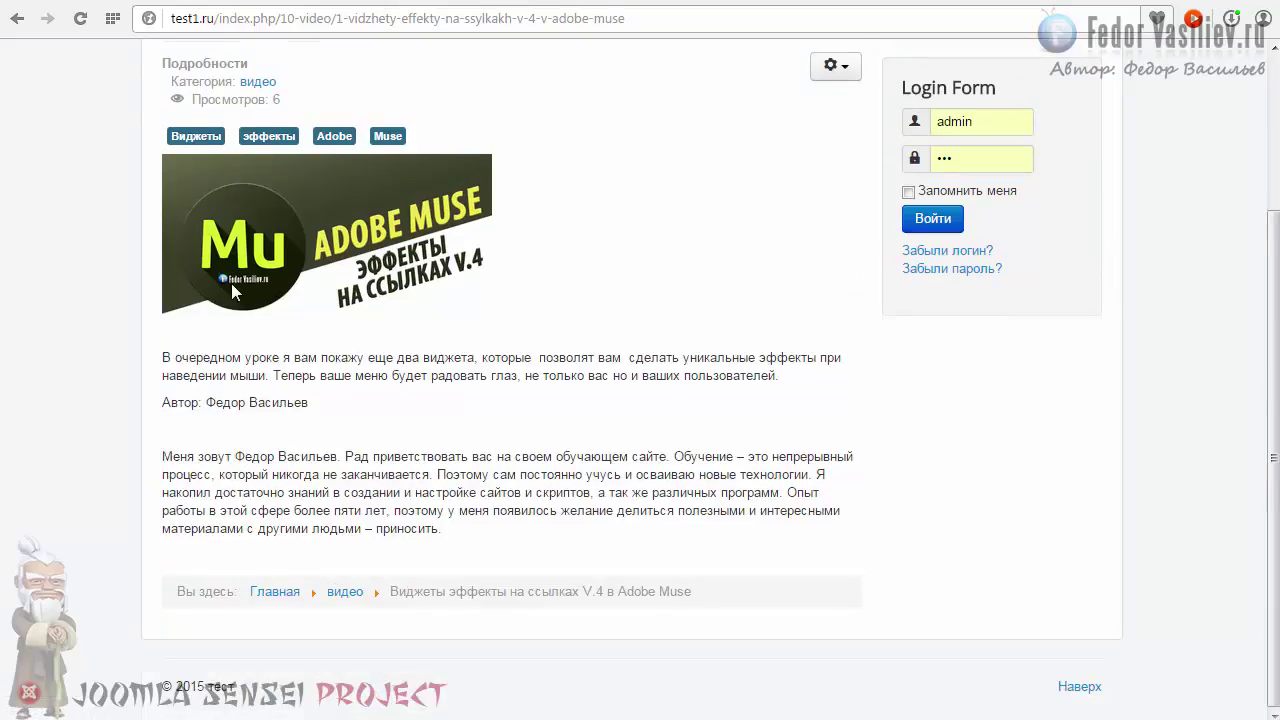
scroll(231, 283, up, 3)
click(231, 141)
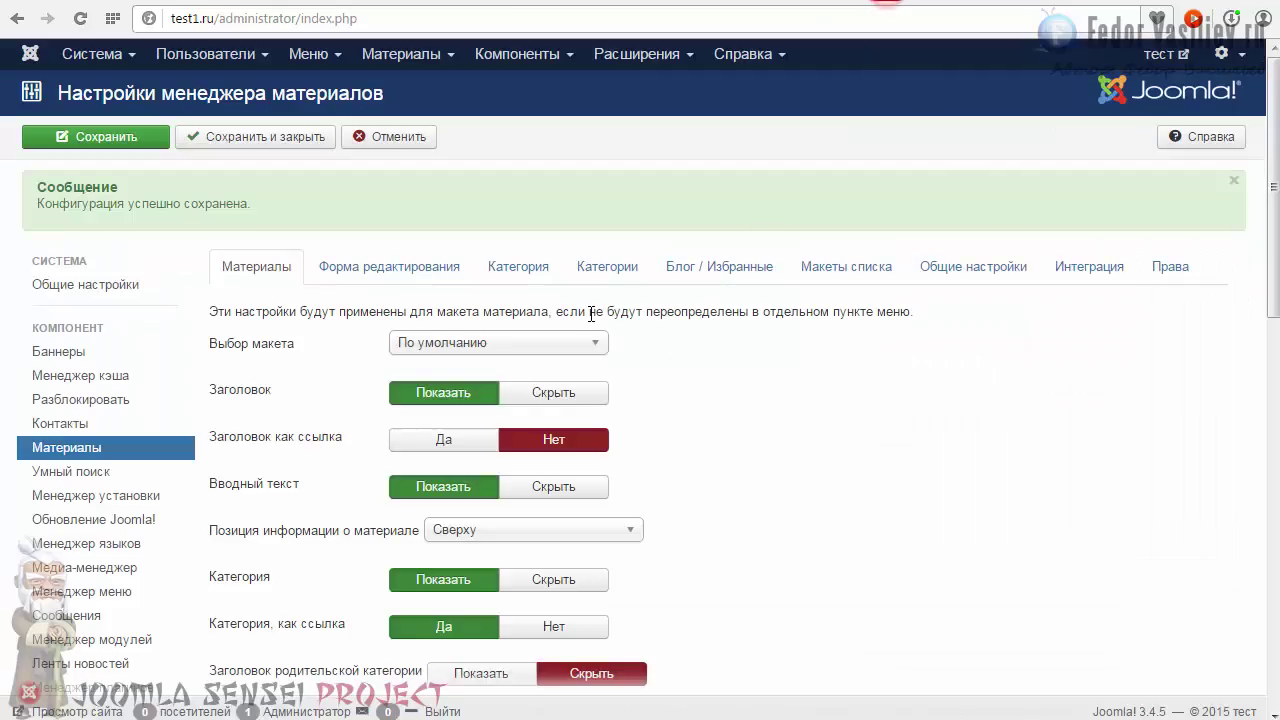
Set the category layout "Выбор макета" to Блог and save the configuration.
click(500, 271)
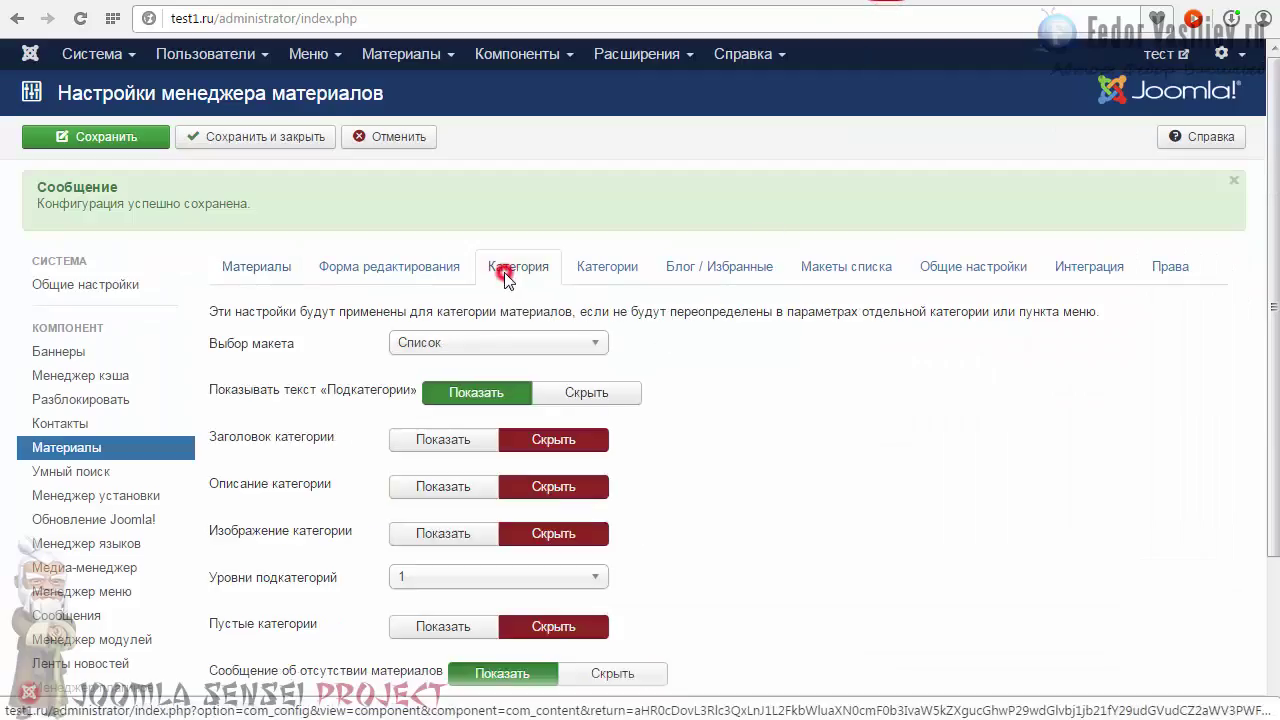
scroll(489, 270, down, 1)
click(485, 243)
click(420, 291)
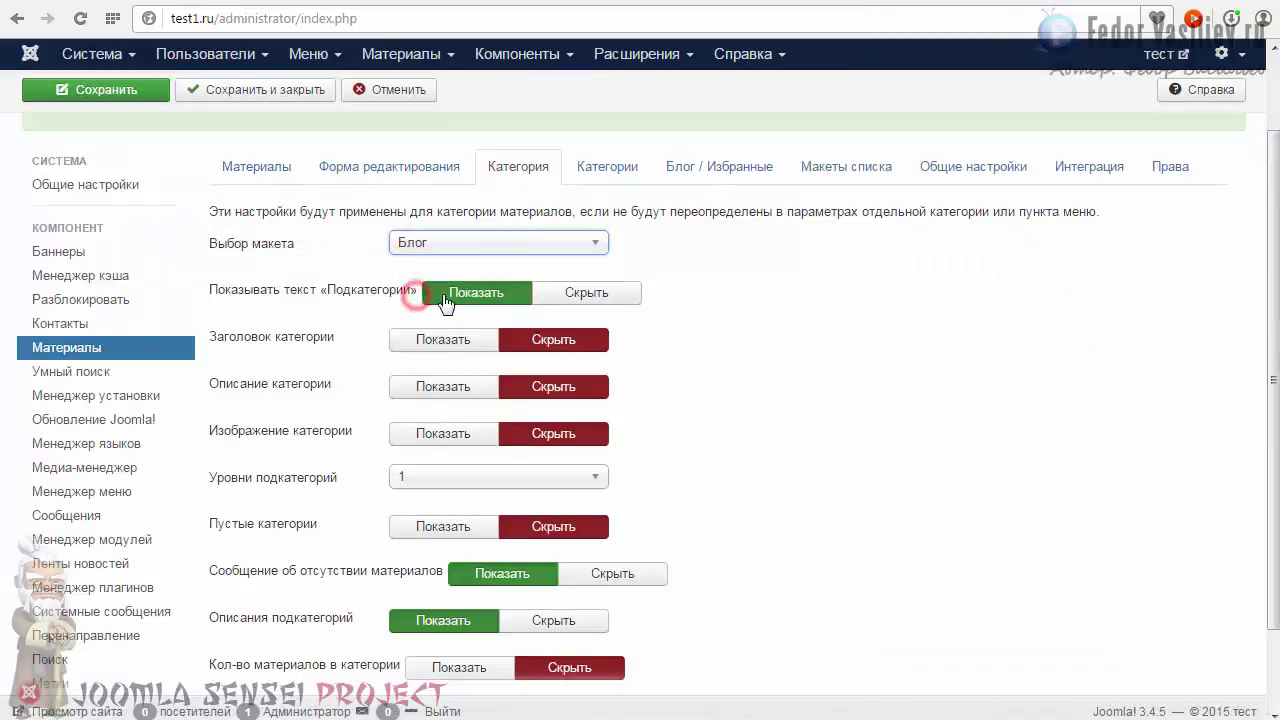
click(95, 89)
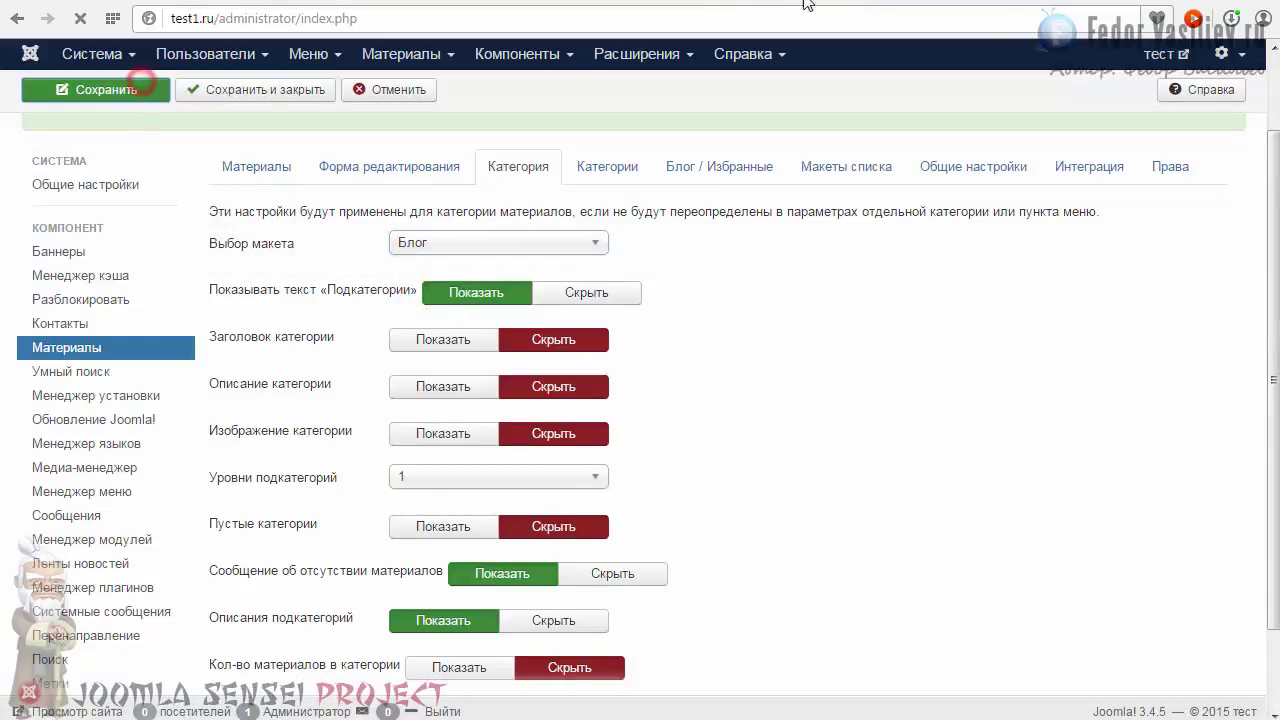
Reload the видео category page on the site and look over its article layout.
click(840, 0)
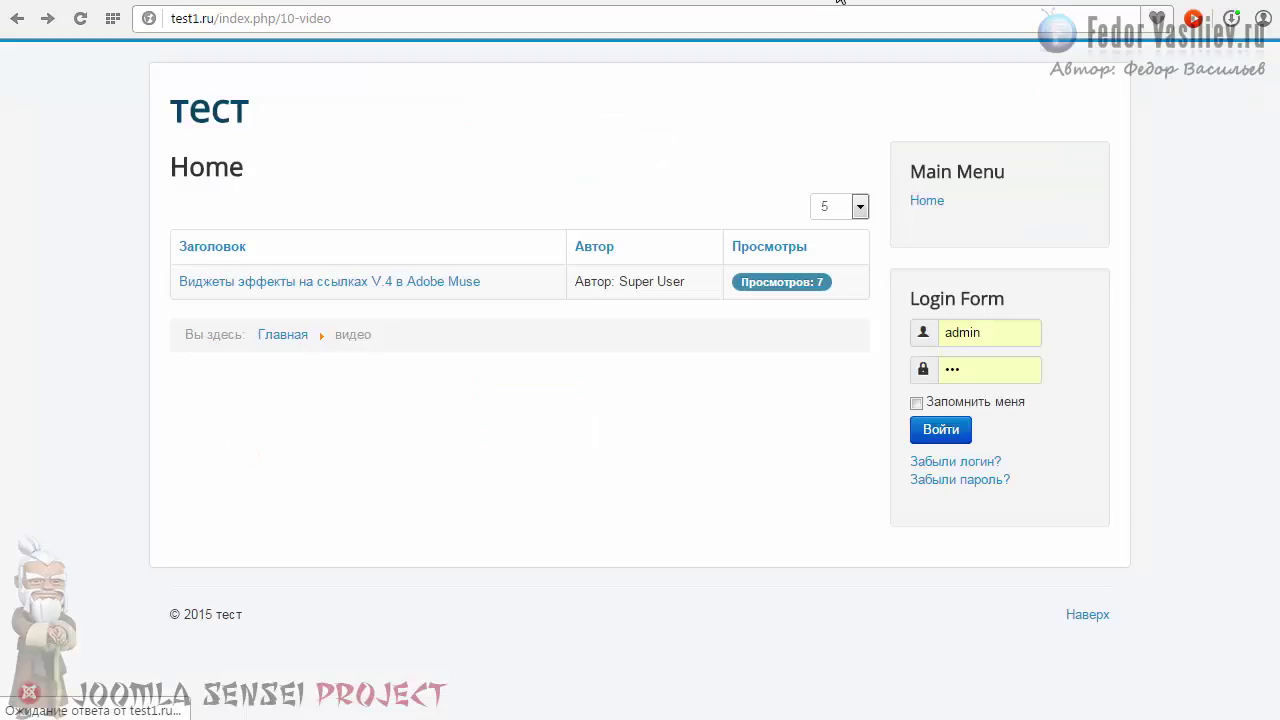
click(80, 18)
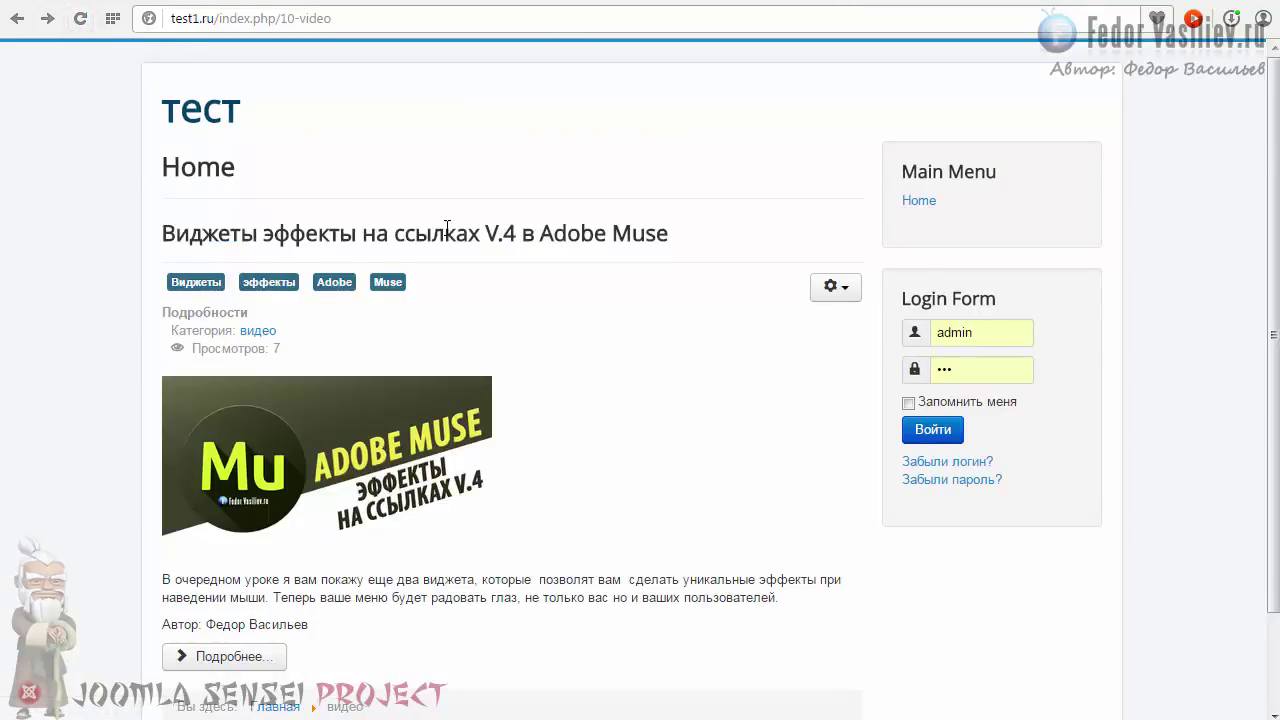
scroll(447, 235, down, 2)
scroll(462, 453, up, 2)
Review the category display options in the article manager's settings, and find the icon options for articles.
key(ctrl+Tab)
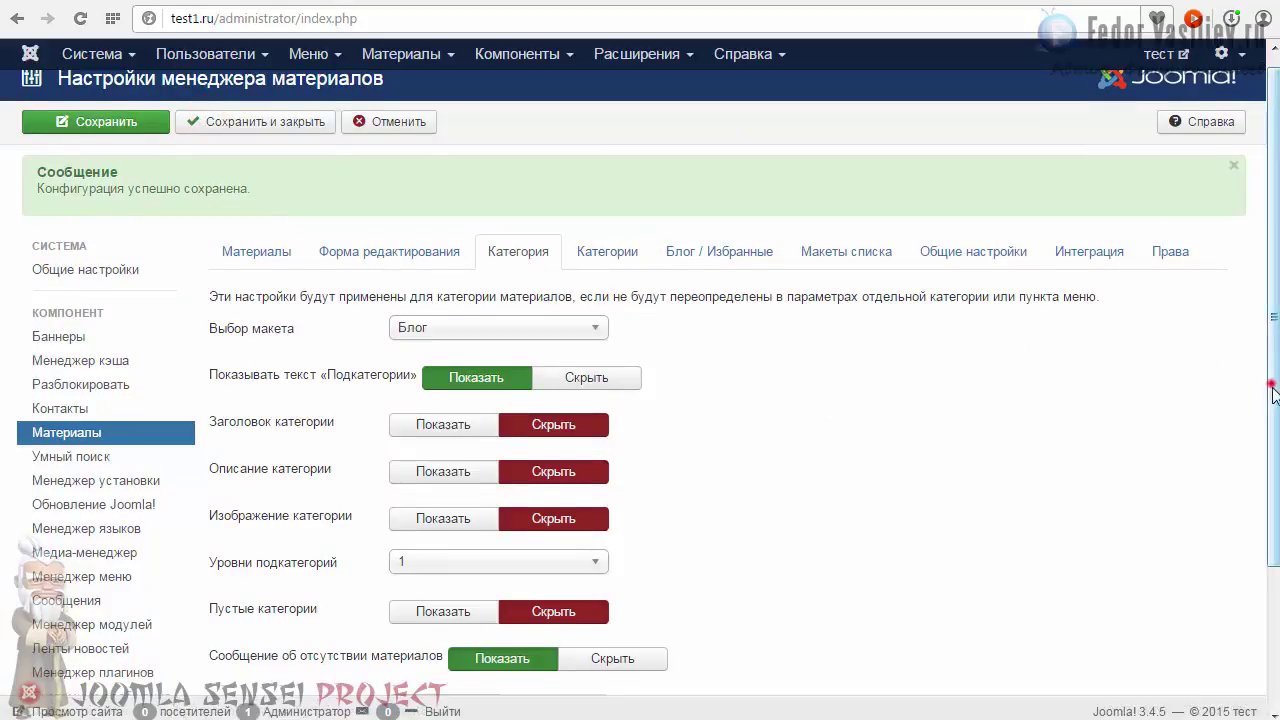
scroll(1265, 385, down, 3)
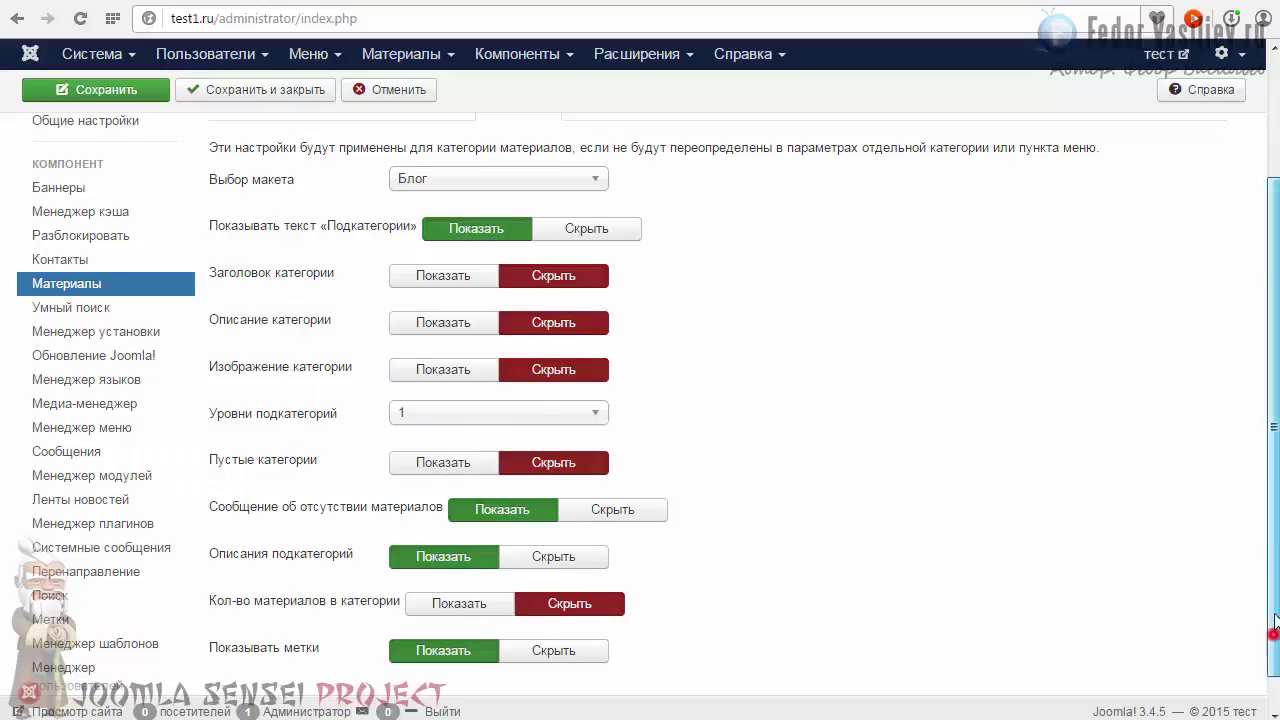
scroll(1273, 640, up, 3)
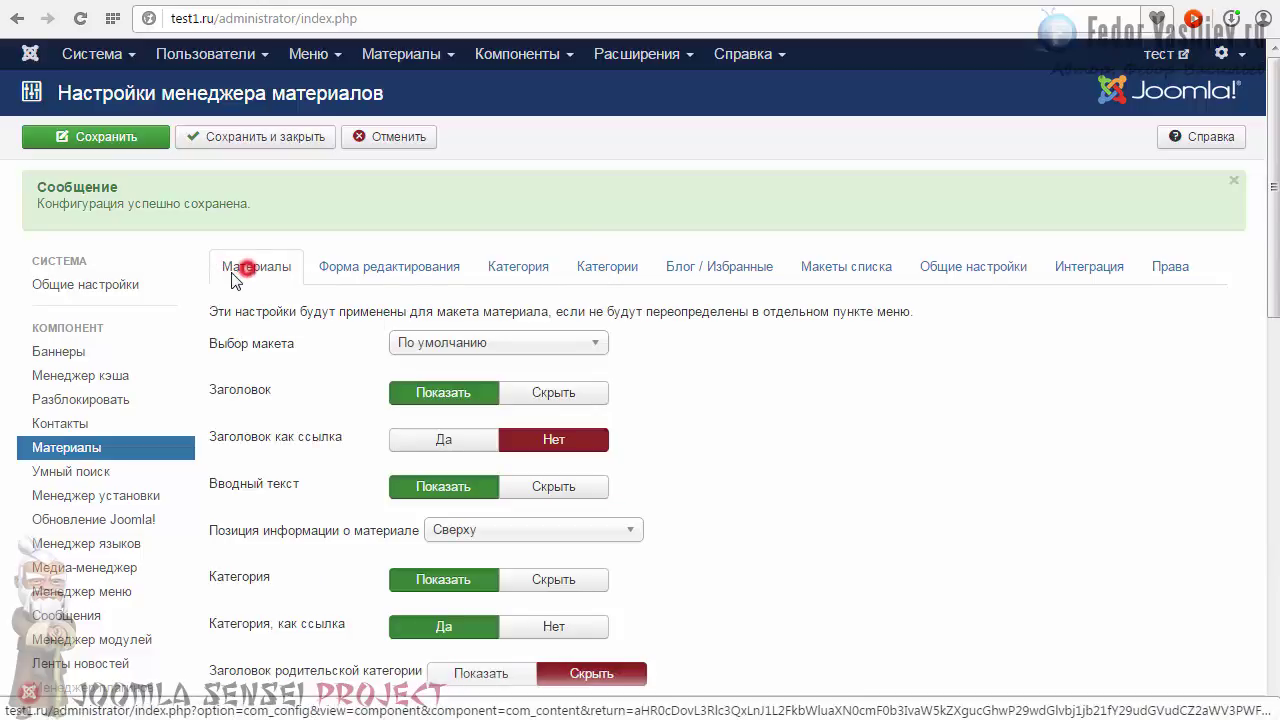
scroll(560, 337, down, 10)
scroll(670, 363, down, 1)
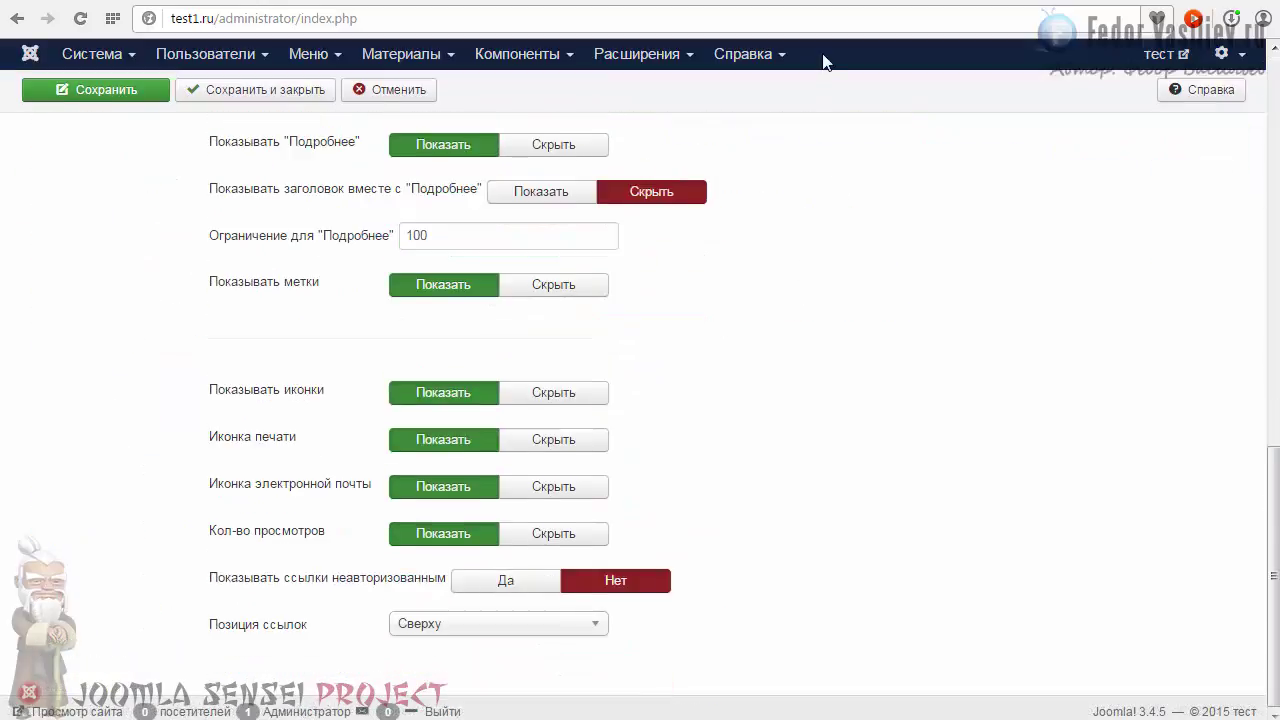
View the print and e-mail actions offered for the V.4 article on the site's home page.
click(840, 6)
click(835, 267)
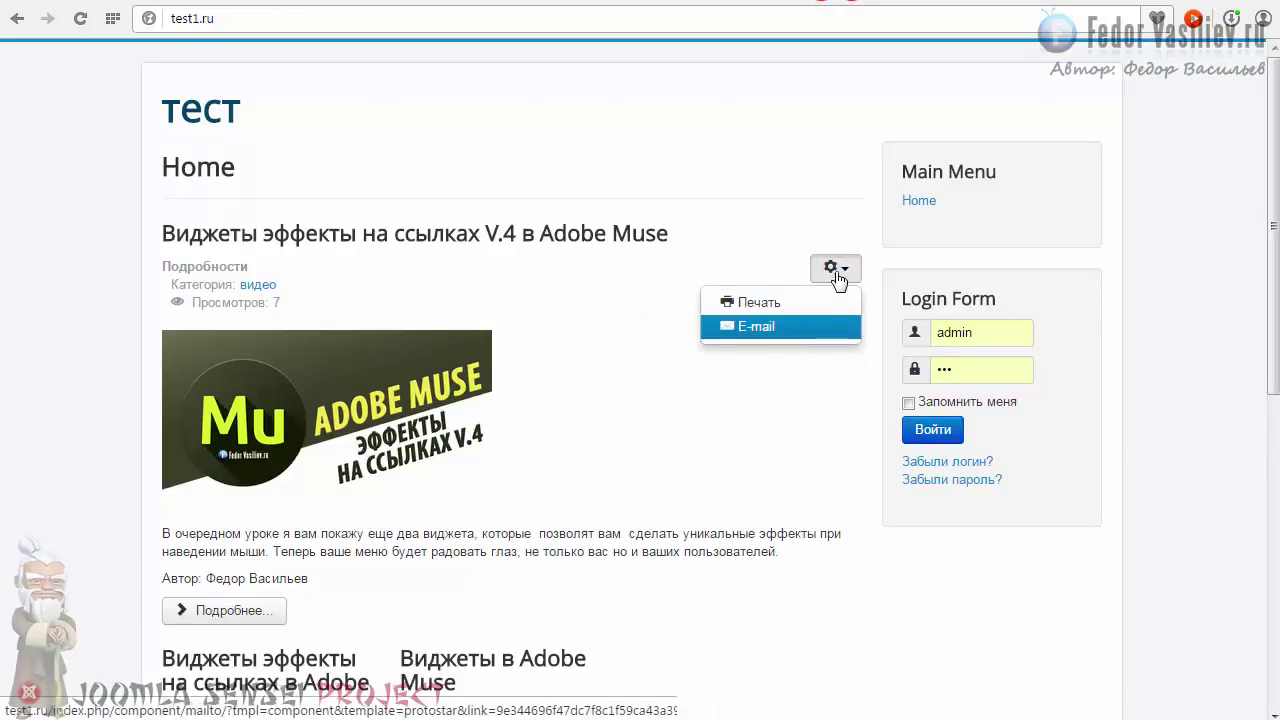
click(835, 267)
Set "Показывать иконки", "Иконка печати" and "Иконка электронной почты" to Скрыть for articles and save the configuration.
click(866, 6)
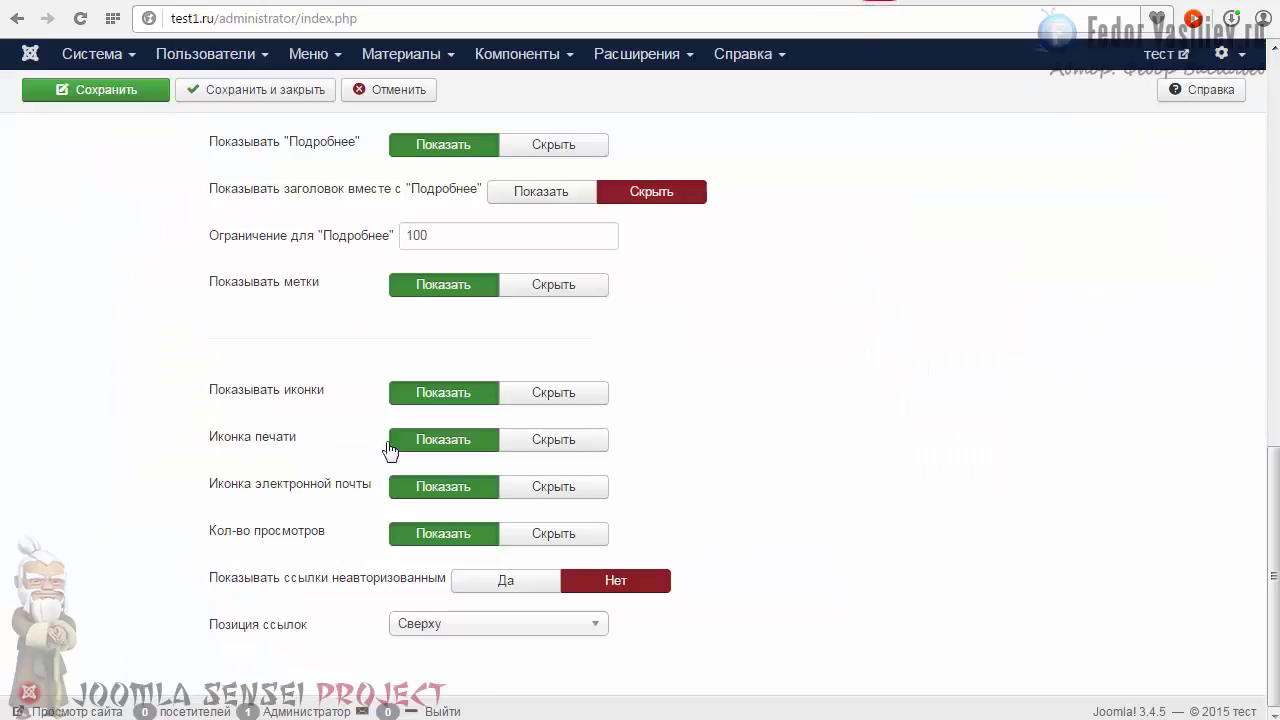
click(550, 394)
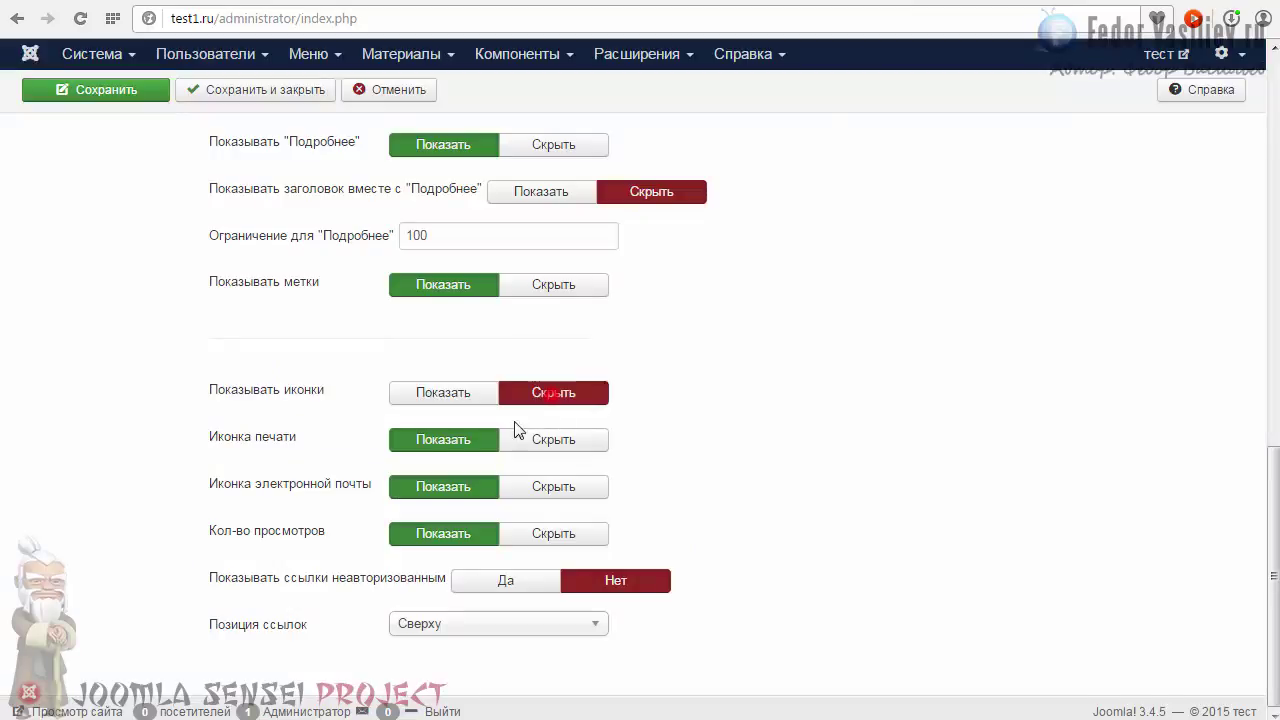
click(534, 442)
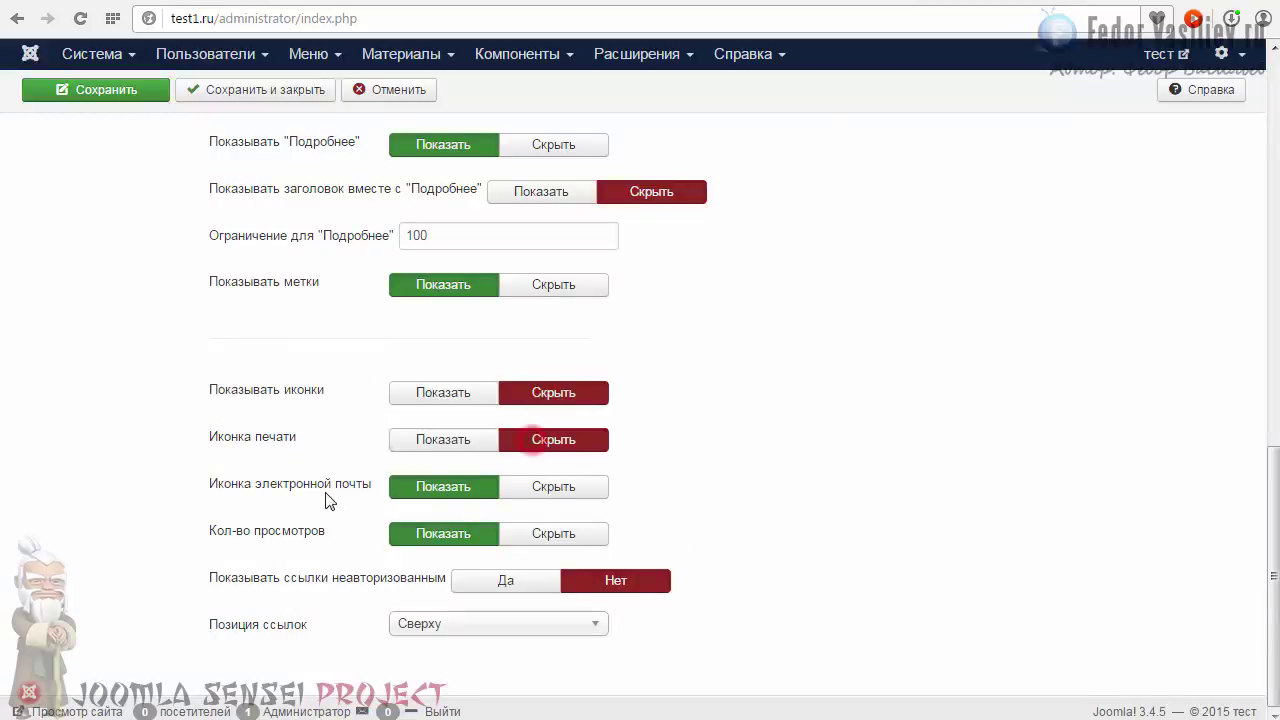
click(546, 486)
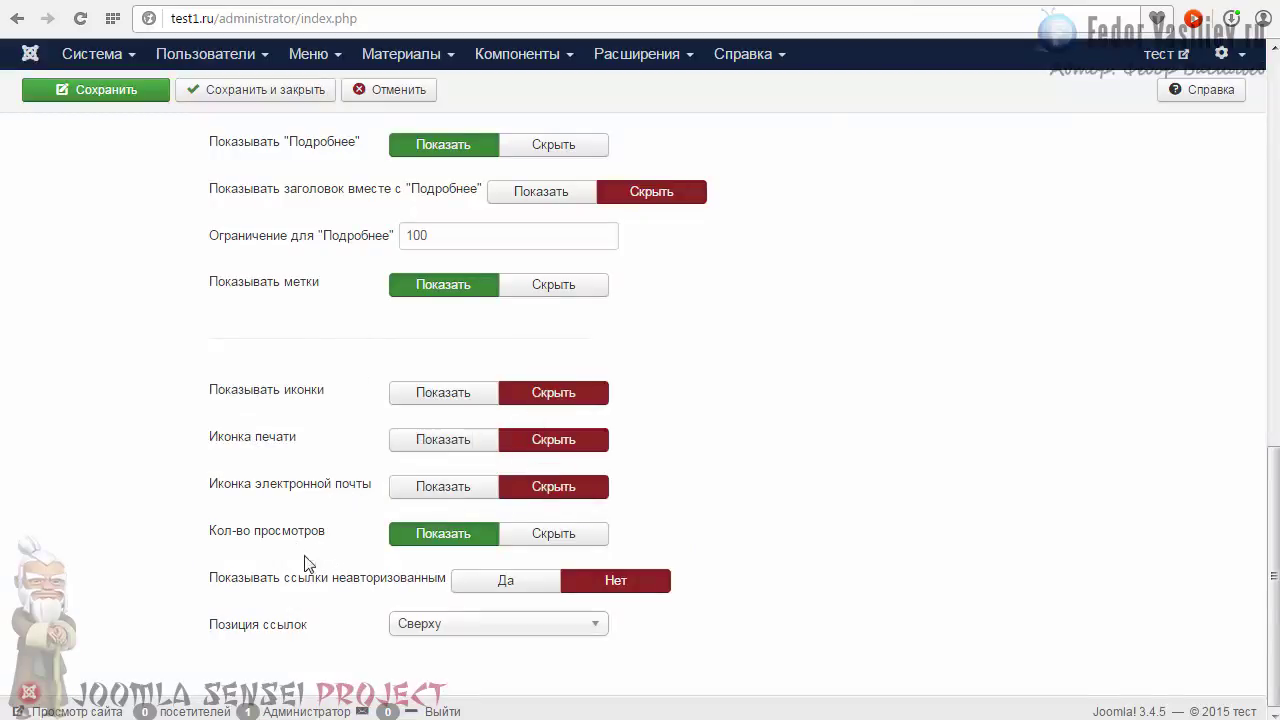
click(122, 91)
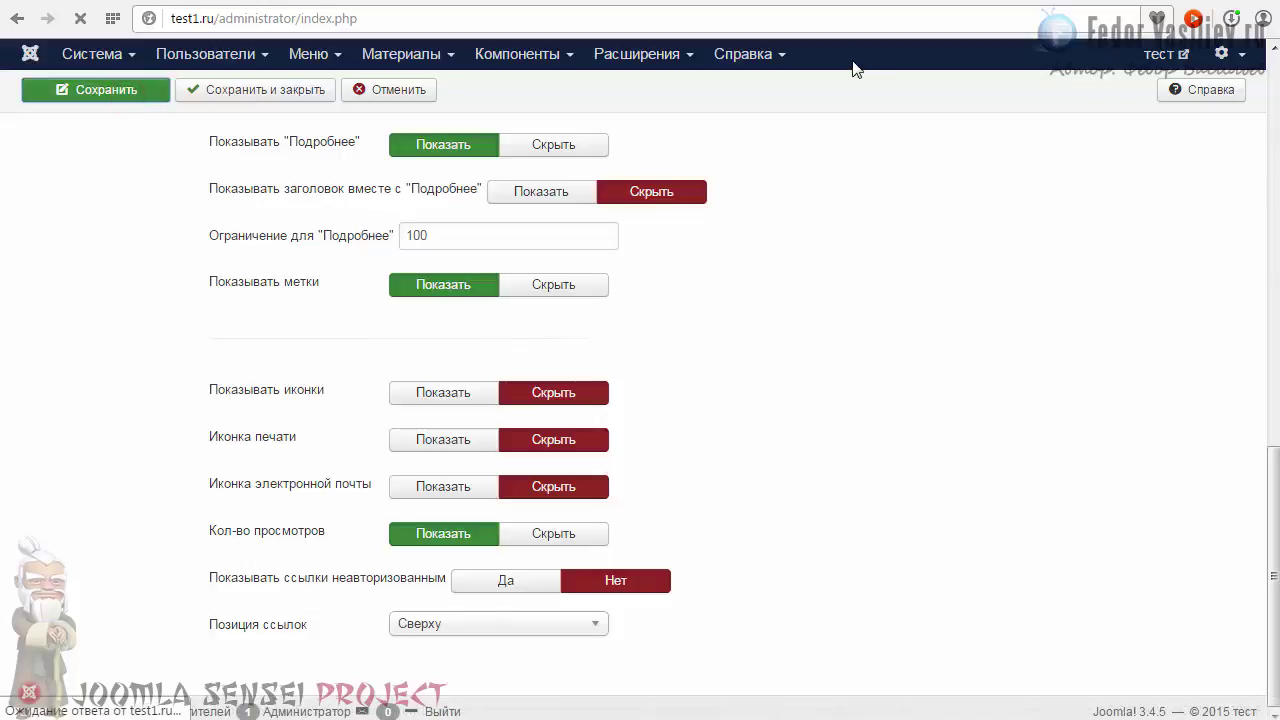
Reload the site's home page and check the articles for print and e-mail icons.
click(845, 3)
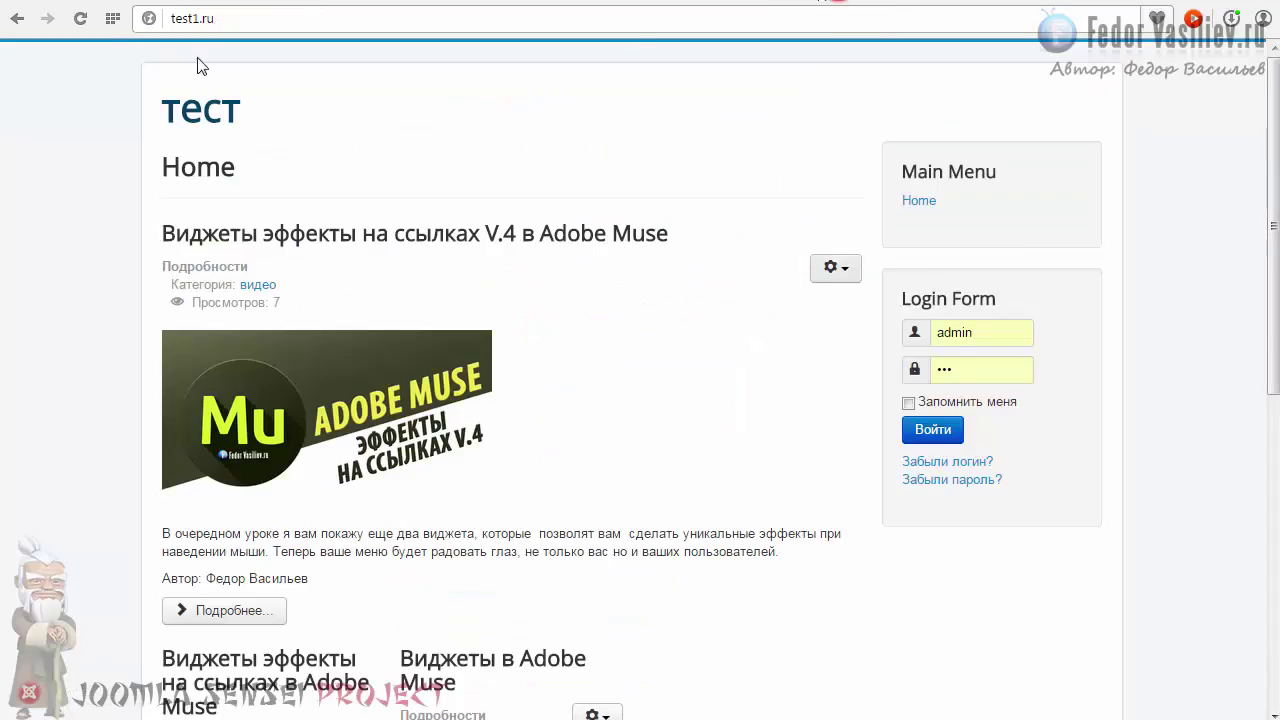
click(81, 20)
scroll(838, 254, down, 6)
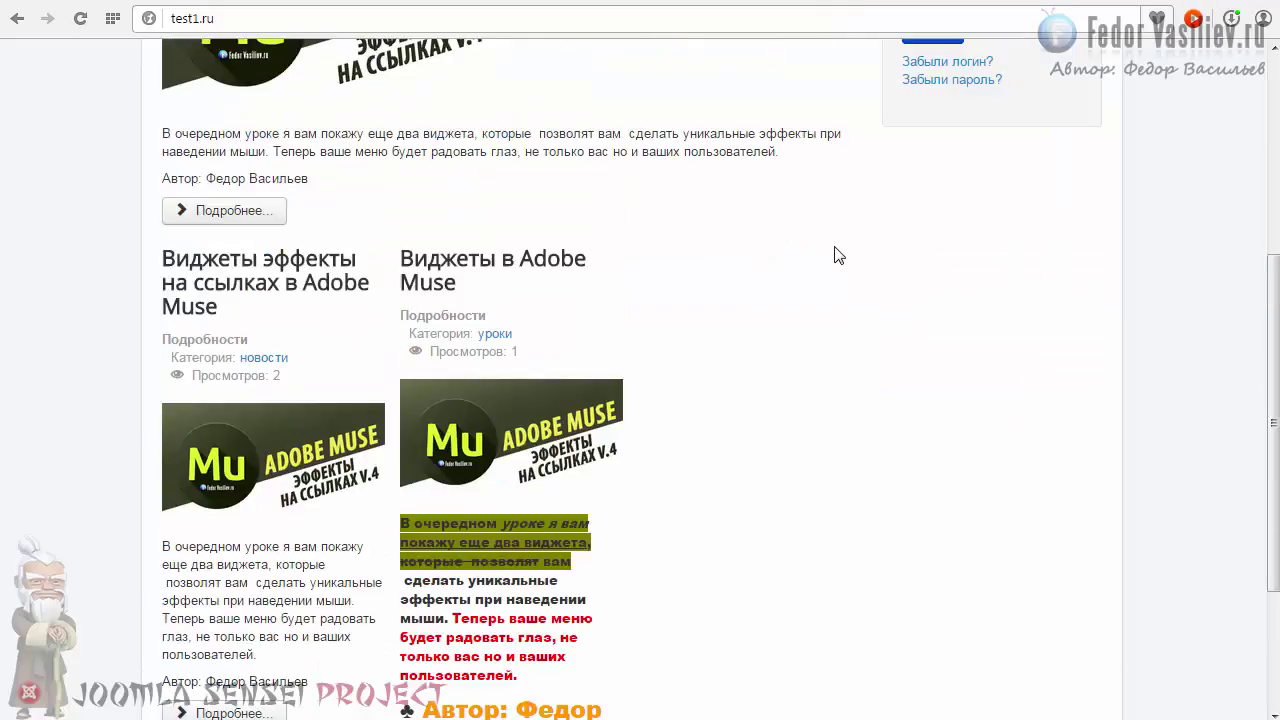
scroll(838, 254, up, 3)
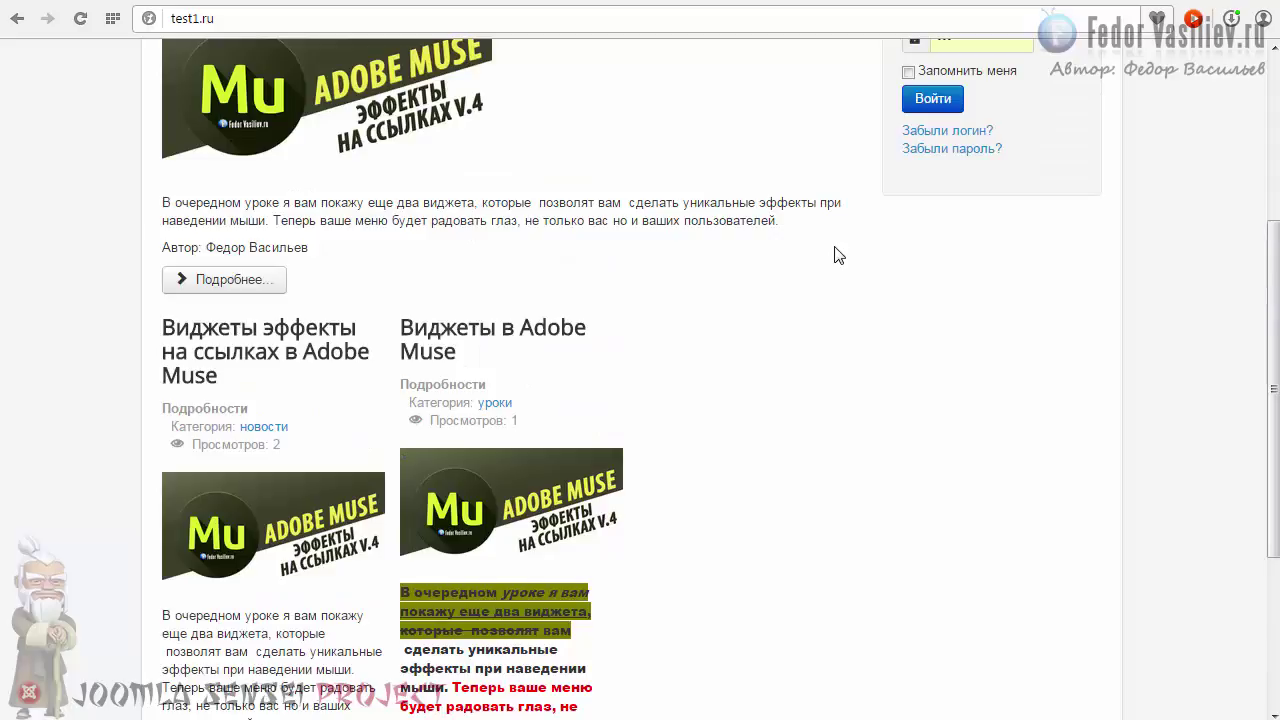
scroll(838, 254, down, 2)
Open the full article "Виджеты в Adobe Muse" from the home page, look through it and return to the home page.
click(440, 648)
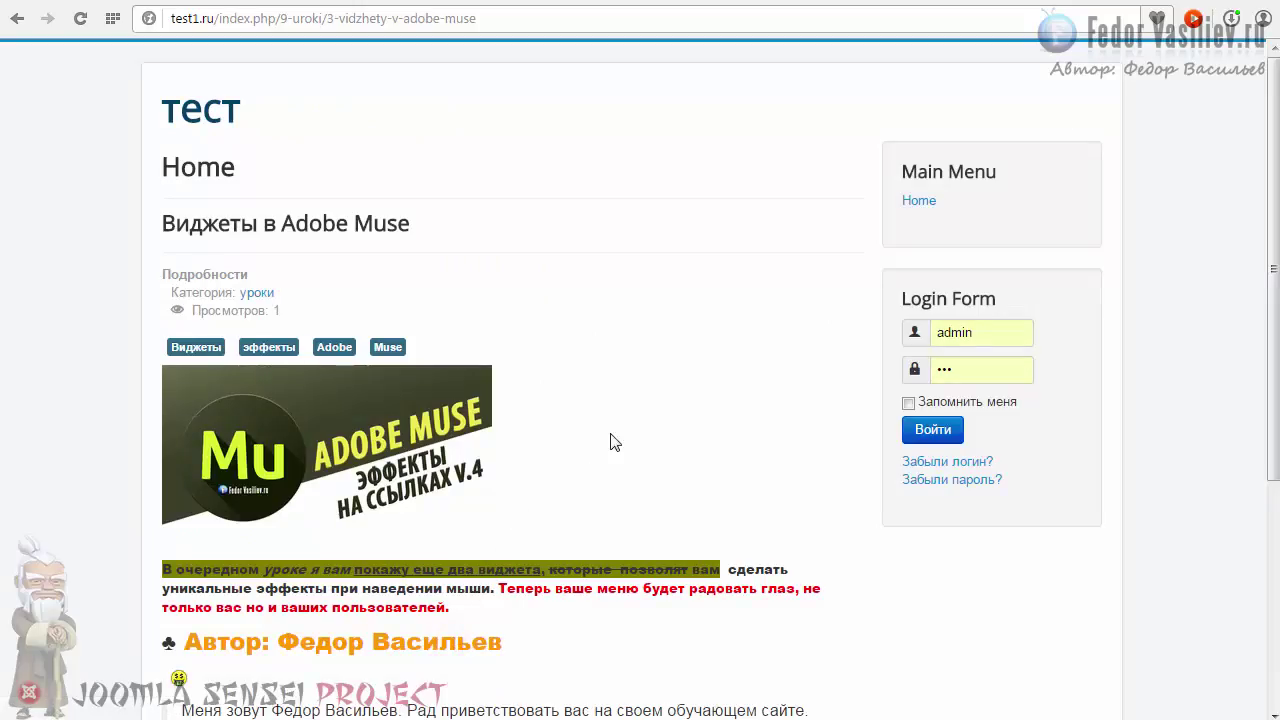
scroll(614, 442, down, 4)
key(alt+Left)
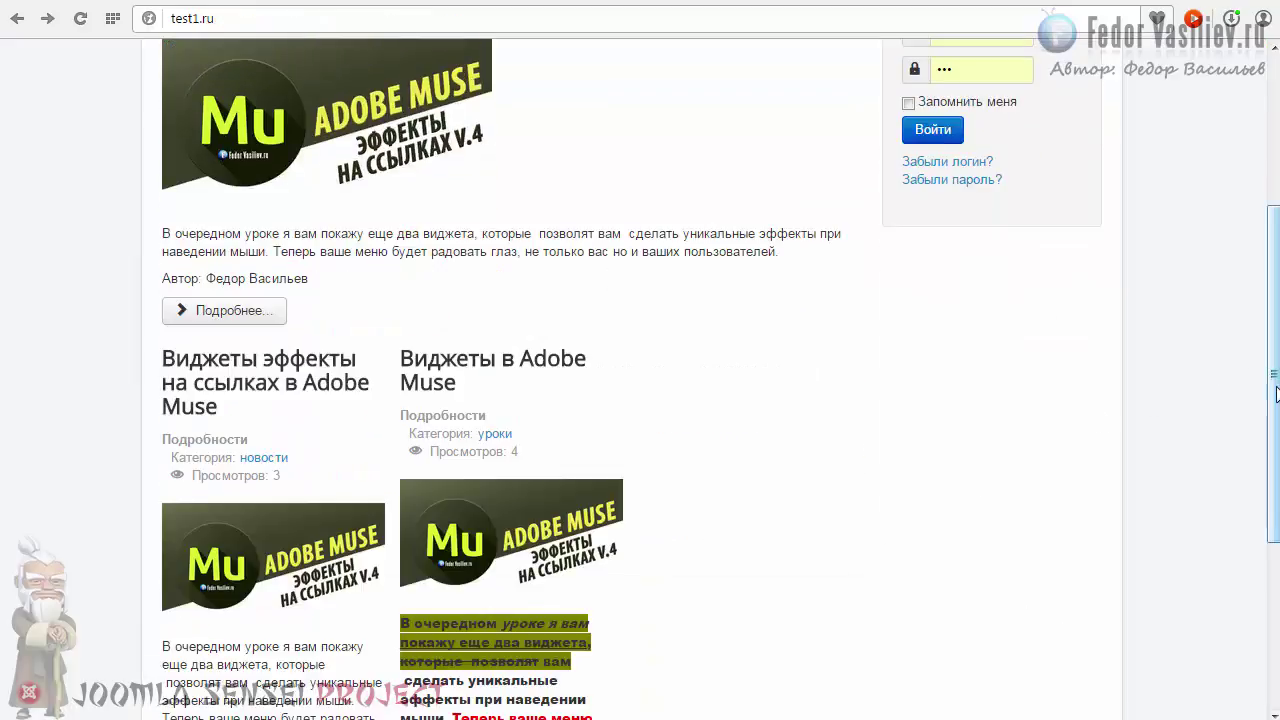
Examine the layout and details of all the articles on the home page, from the V.4 article to the footer.
drag(1274, 400, 1254, 297)
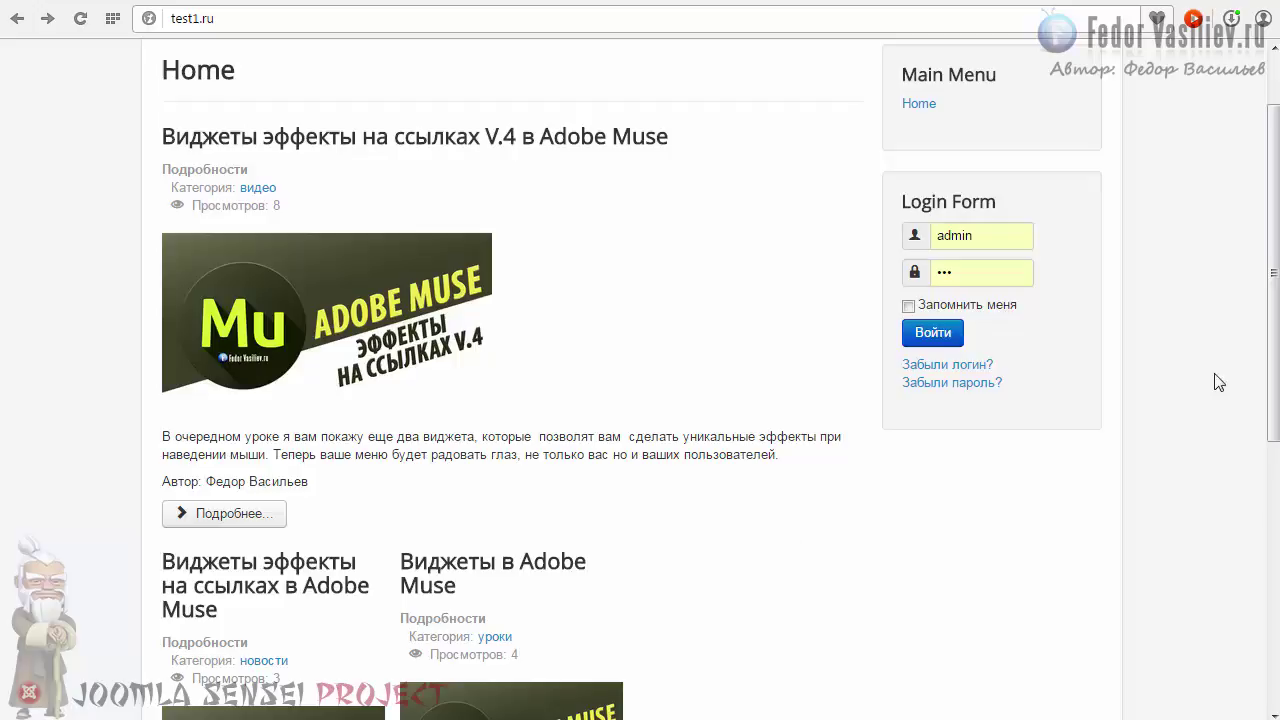
drag(1273, 356, 1243, 312)
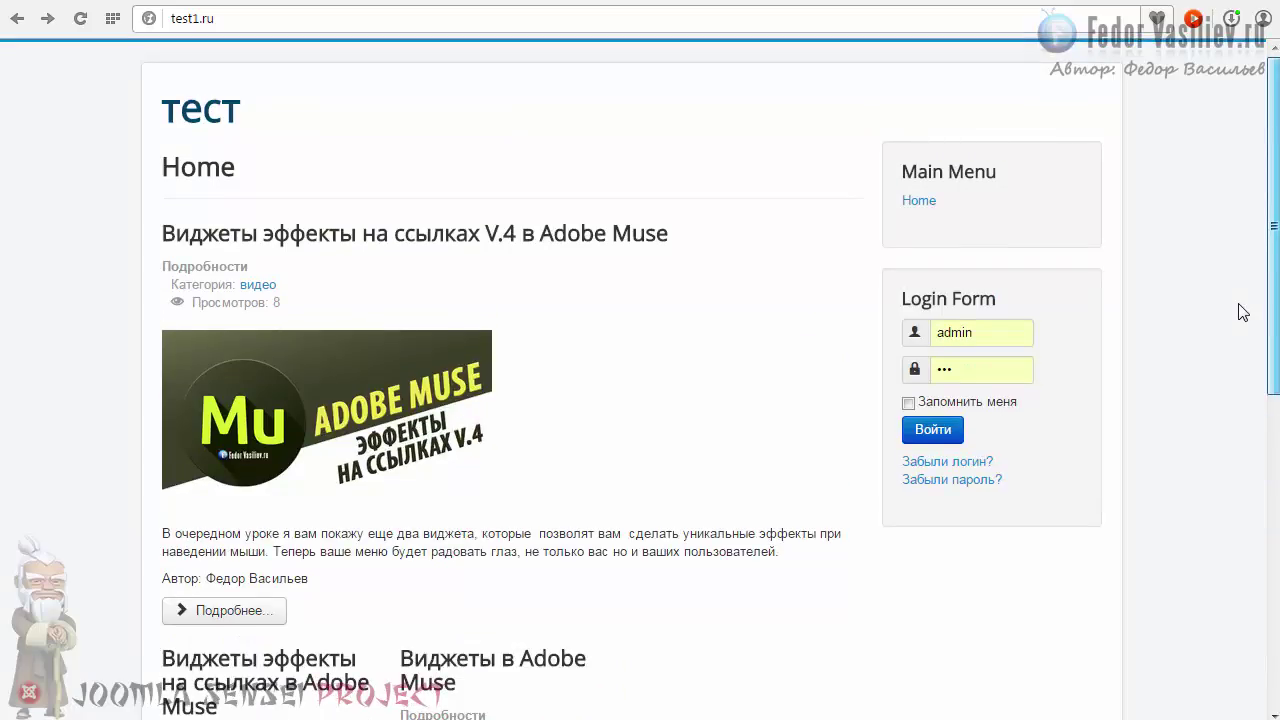
mouse_move(1243, 312)
mouse_down()
mouse_move(1255, 540)
mouse_move(1228, 300)
mouse_up()
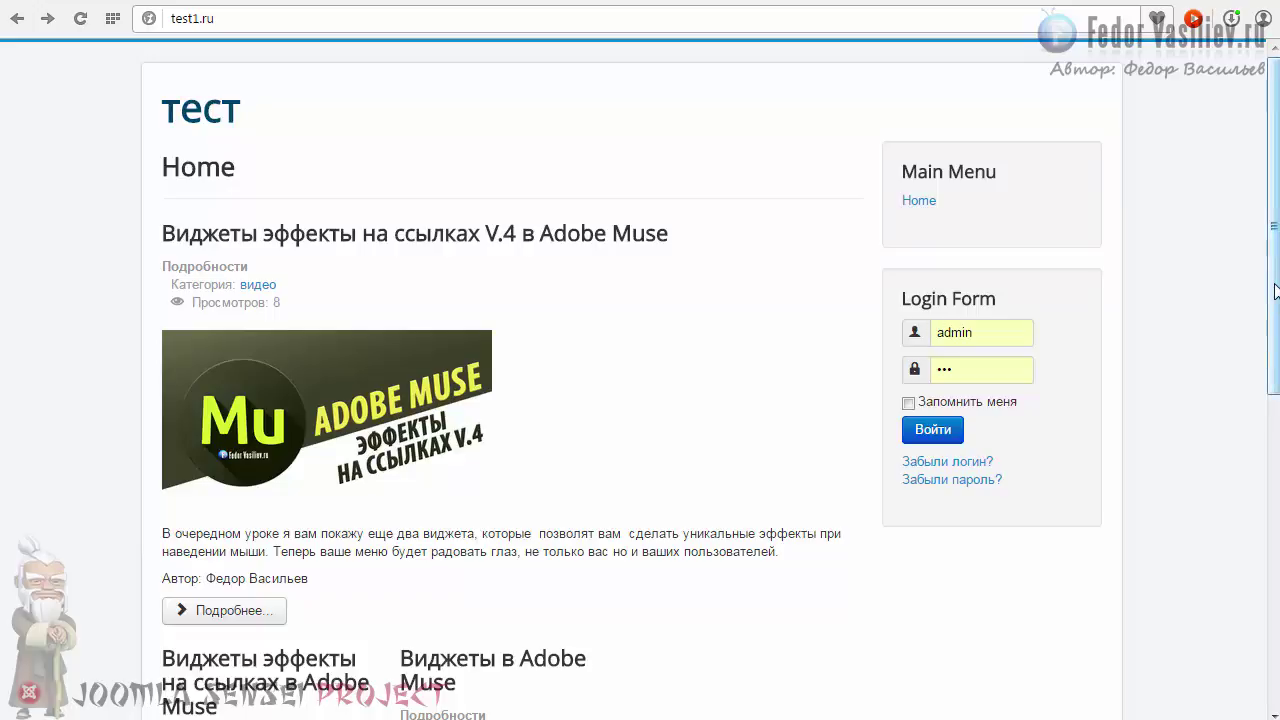
scroll(1243, 457, down, 4)
scroll(1248, 500, down, 2)
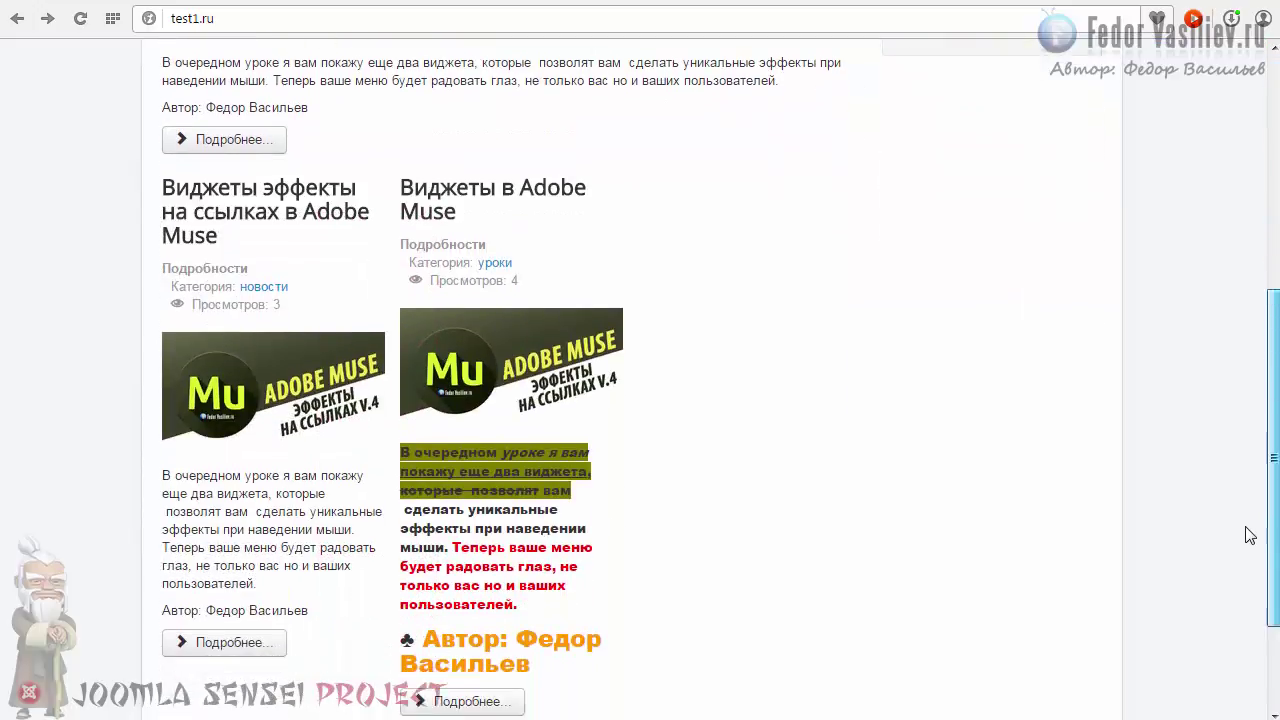
scroll(1248, 575, down, 1)
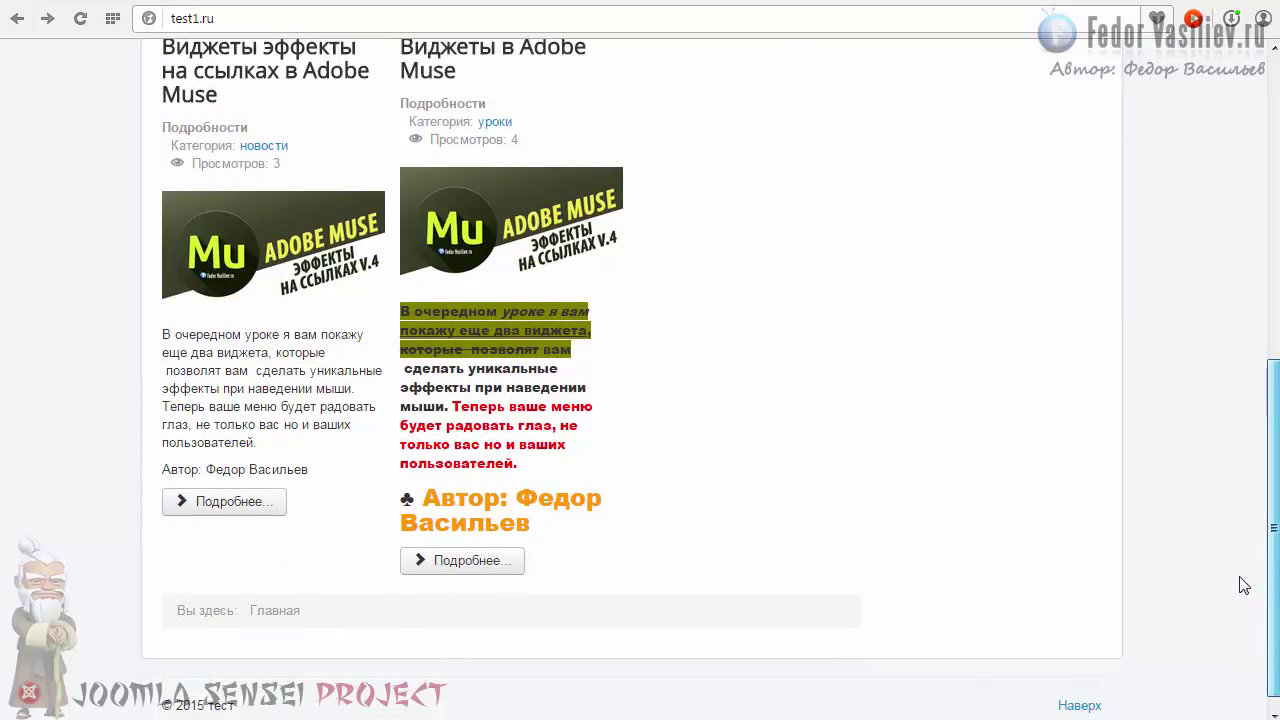
scroll(1243, 585, up, 8)
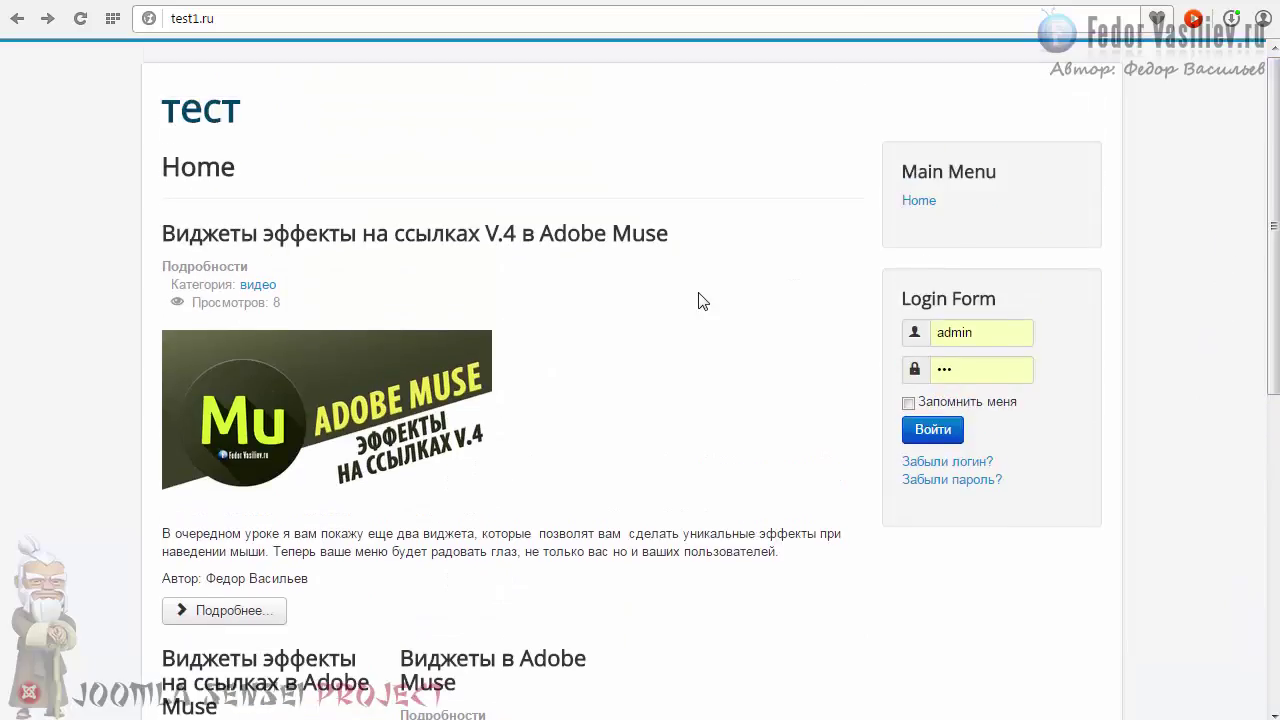